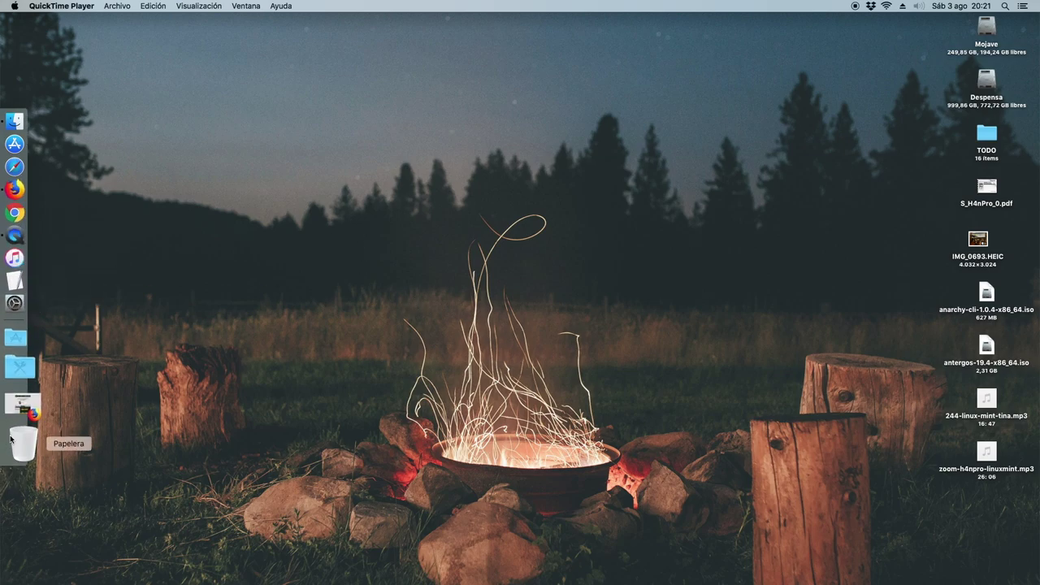
Step: Restore the minimized Firefox window, make it slightly smaller, and show the Spreaker page for episode 245
click(22, 406)
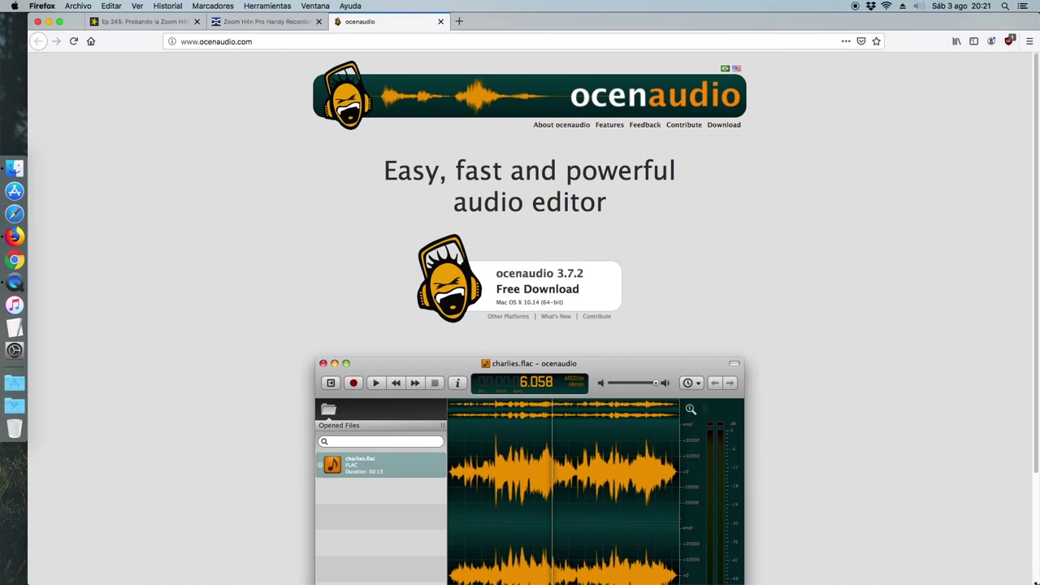
drag(1026, 577, 1019, 569)
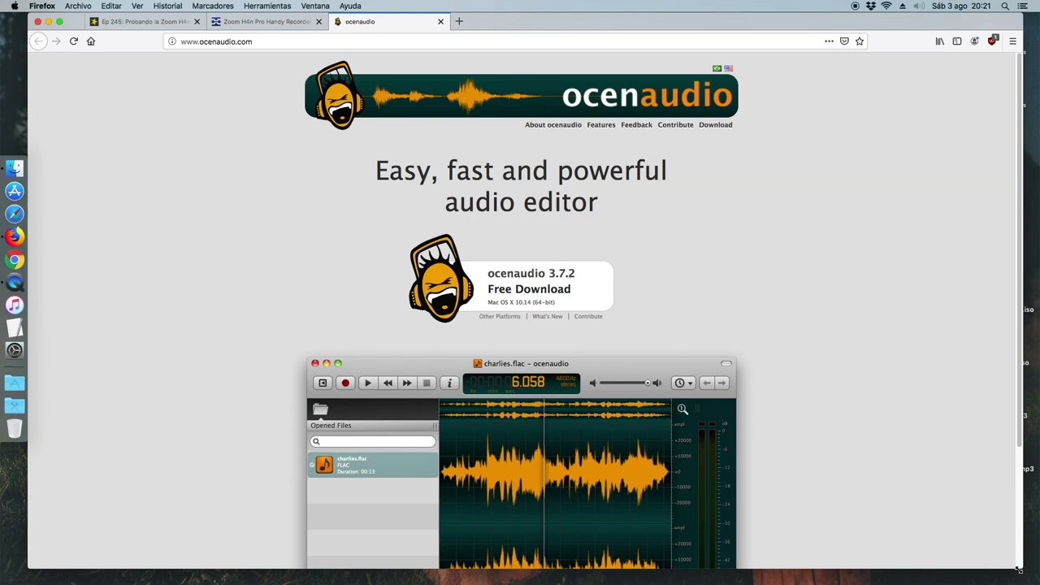
click(154, 22)
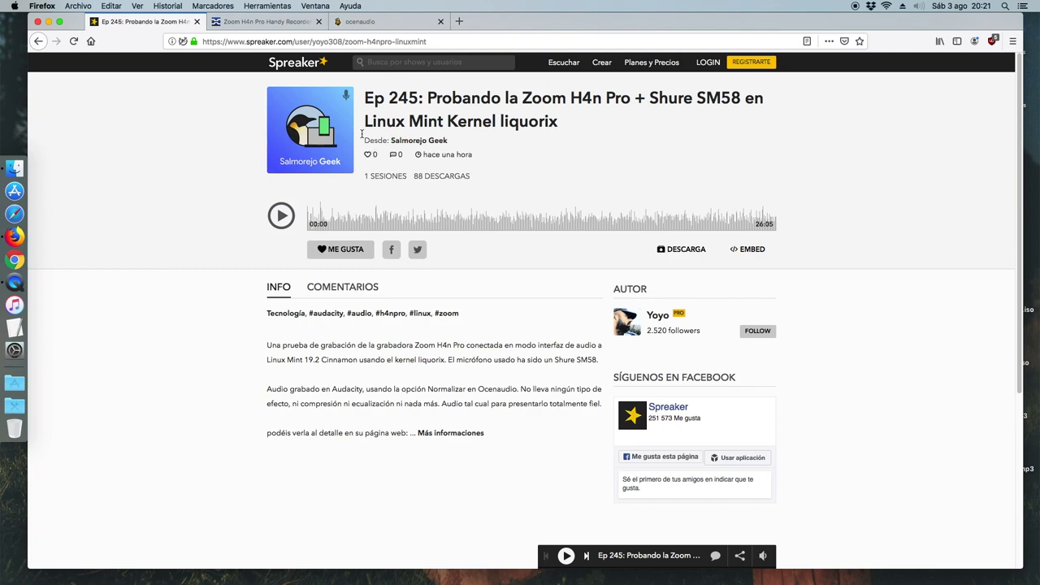
click(370, 23)
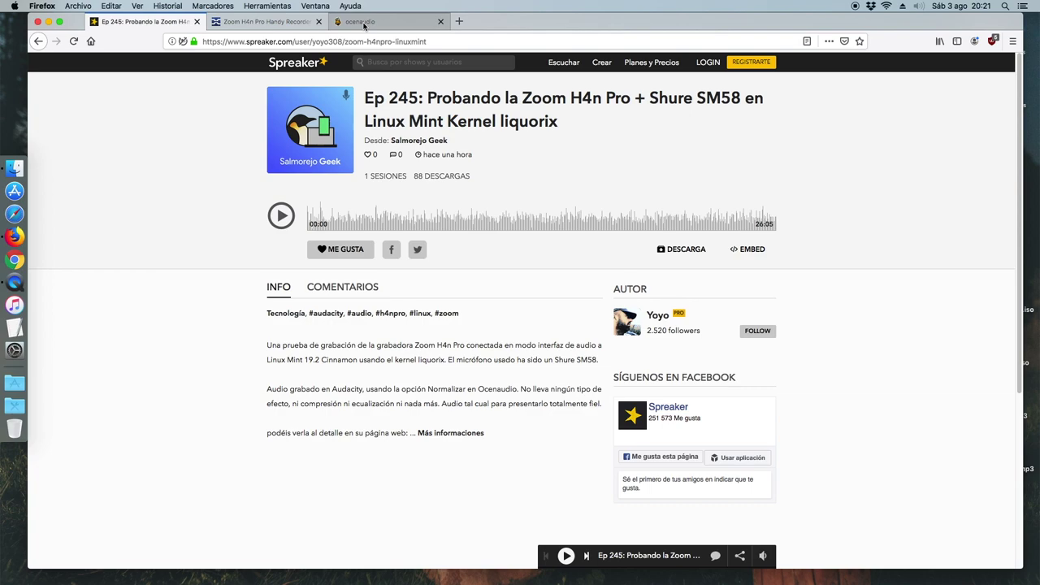
Step: Search Google for "shure sm58" in a new tab
click(459, 21)
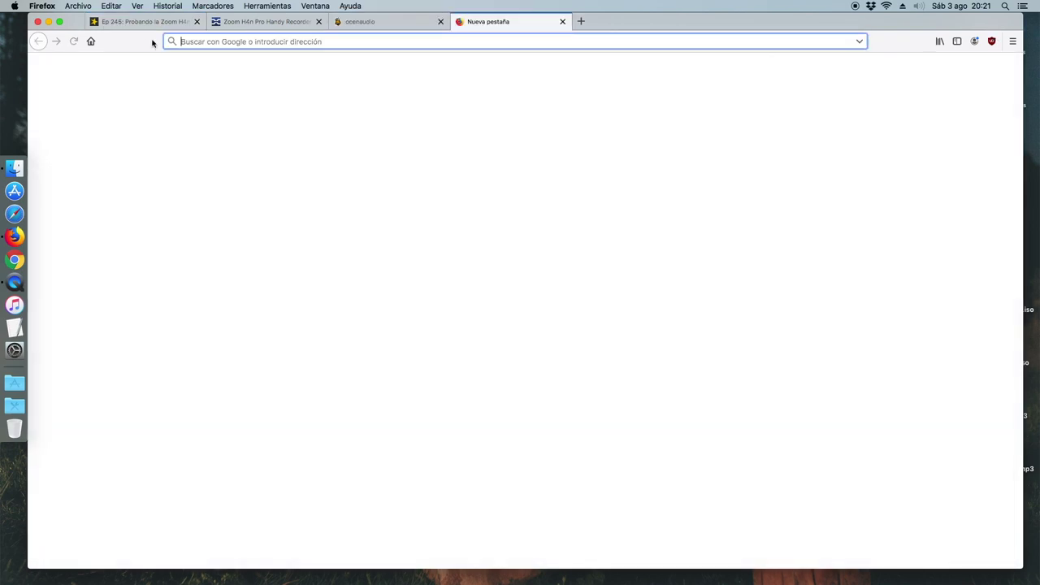
click(91, 42)
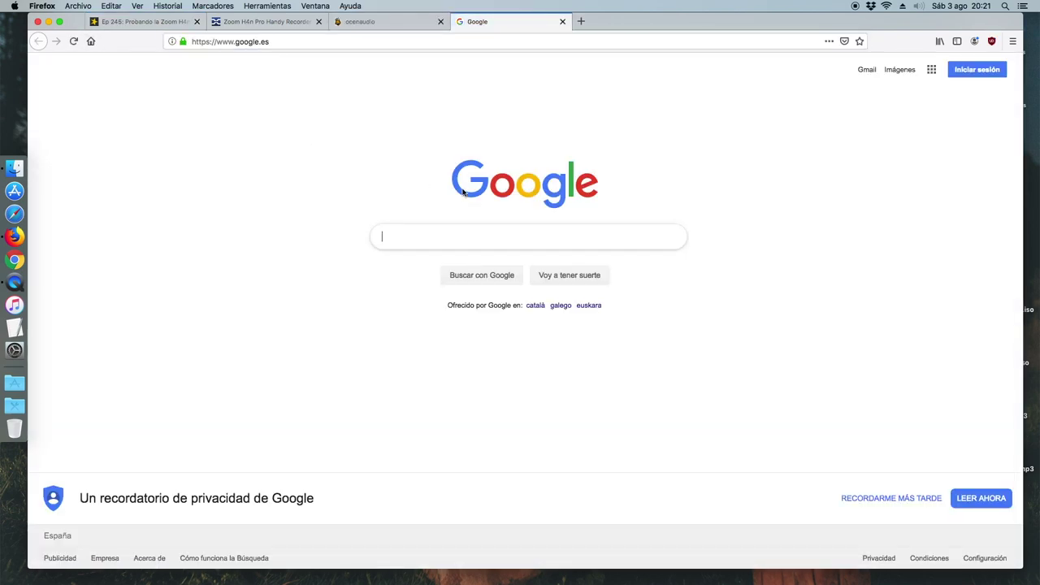
text(shure)
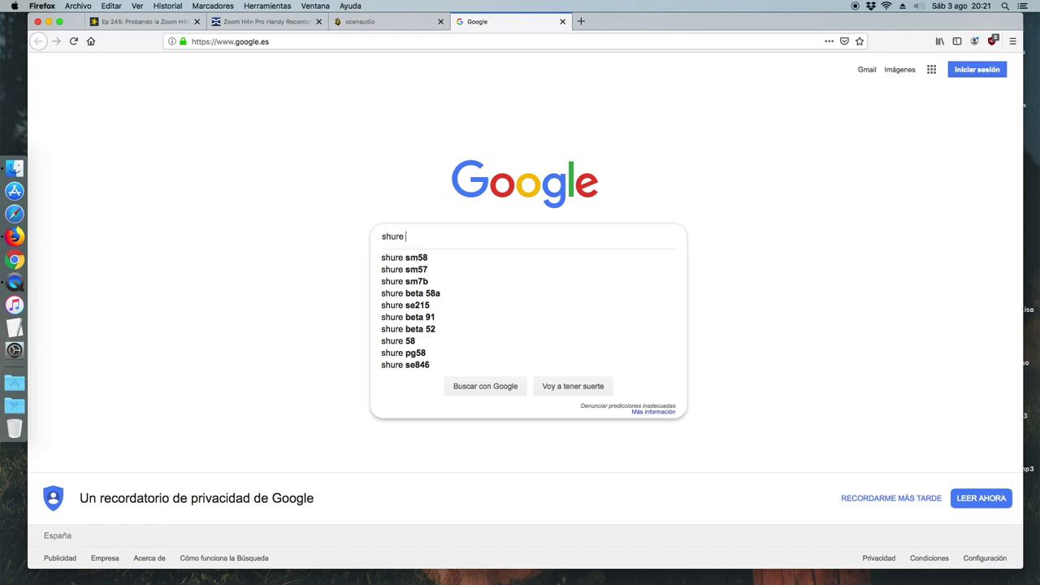
click(425, 257)
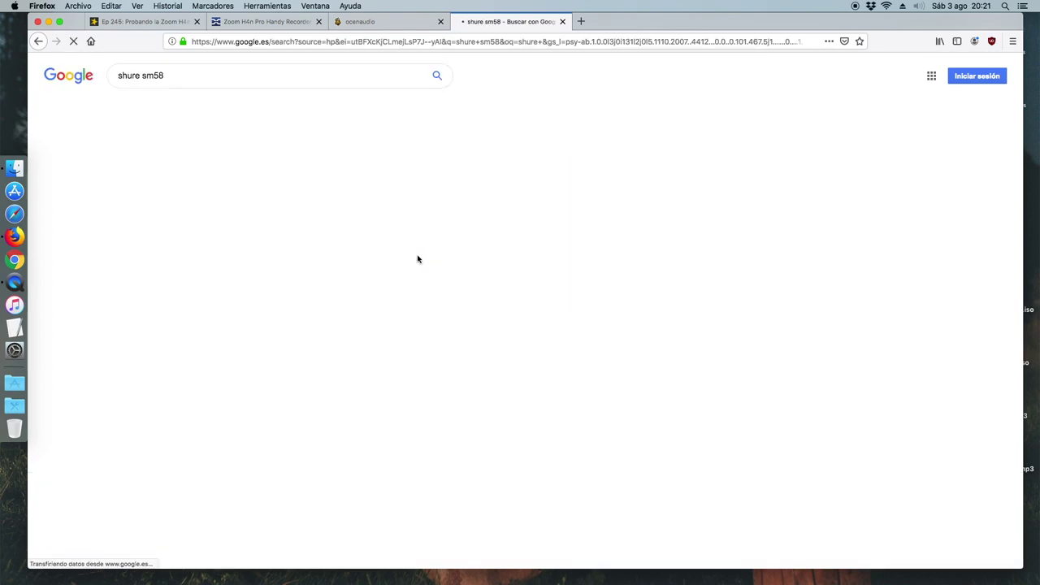
Step: View the Shure site's SM58 page, then return to the search results and open Thomann's Shure SM58 page
click(223, 238)
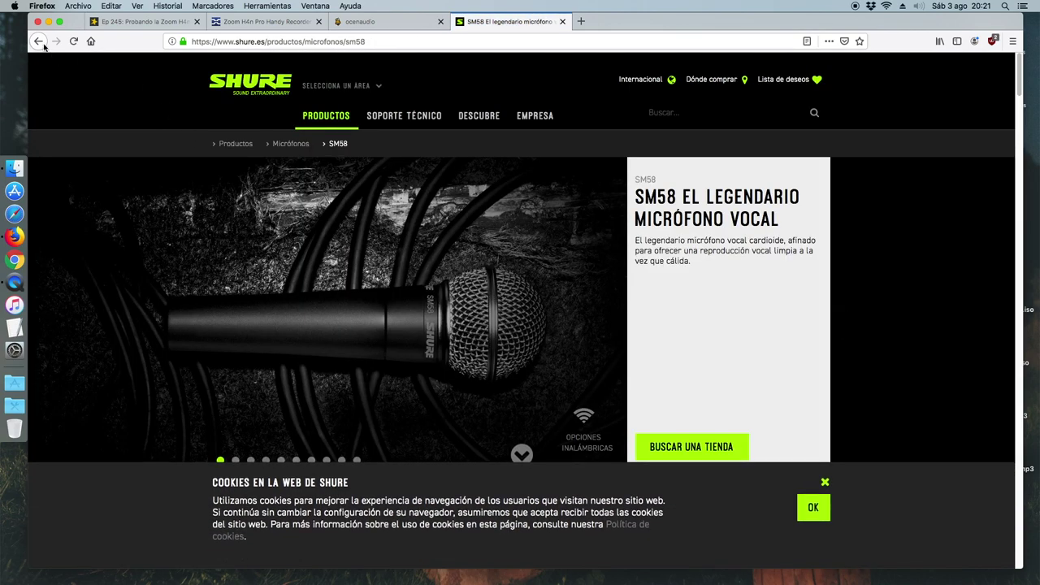
click(38, 41)
click(160, 298)
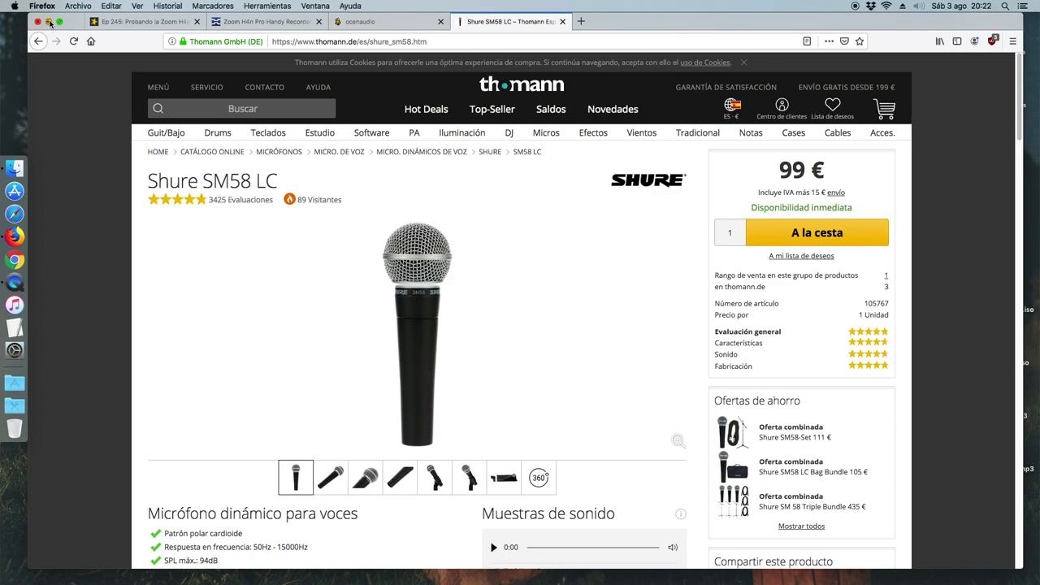
click(49, 21)
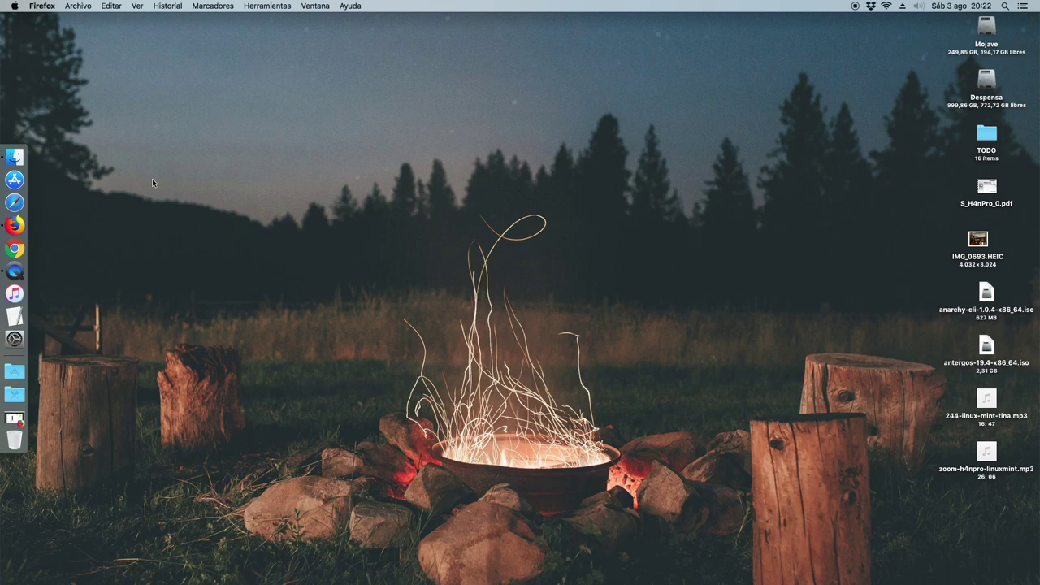
click(20, 233)
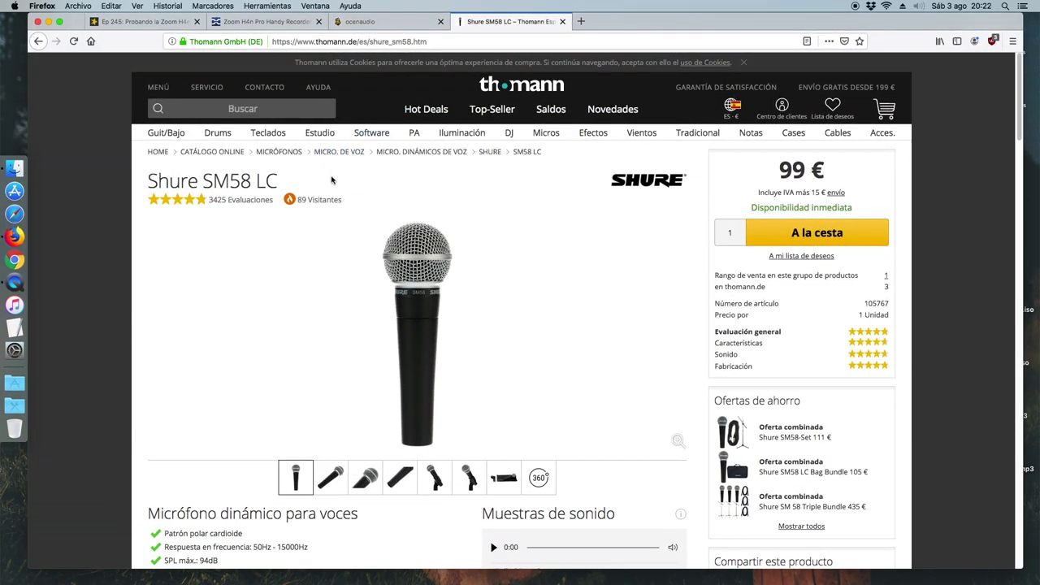
Step: Search Google for "sennheiser e935" in a new tab
key(super+t)
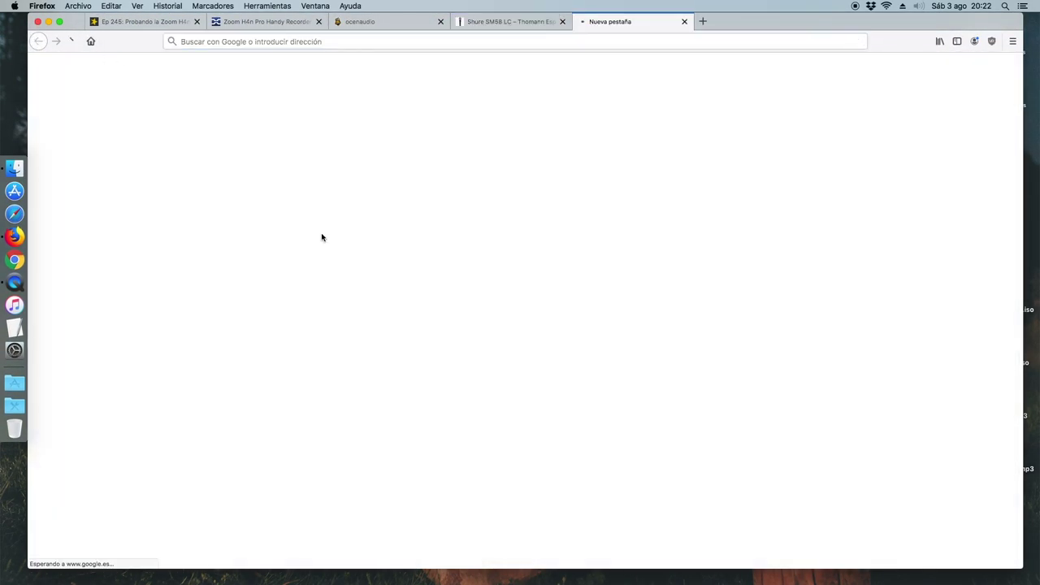
text(senn)
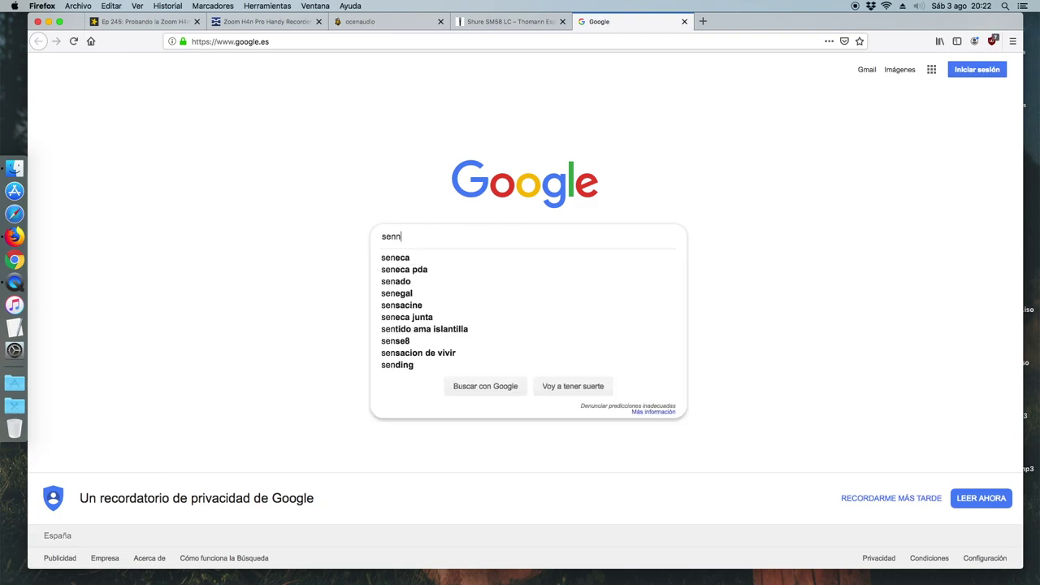
text(heiser )
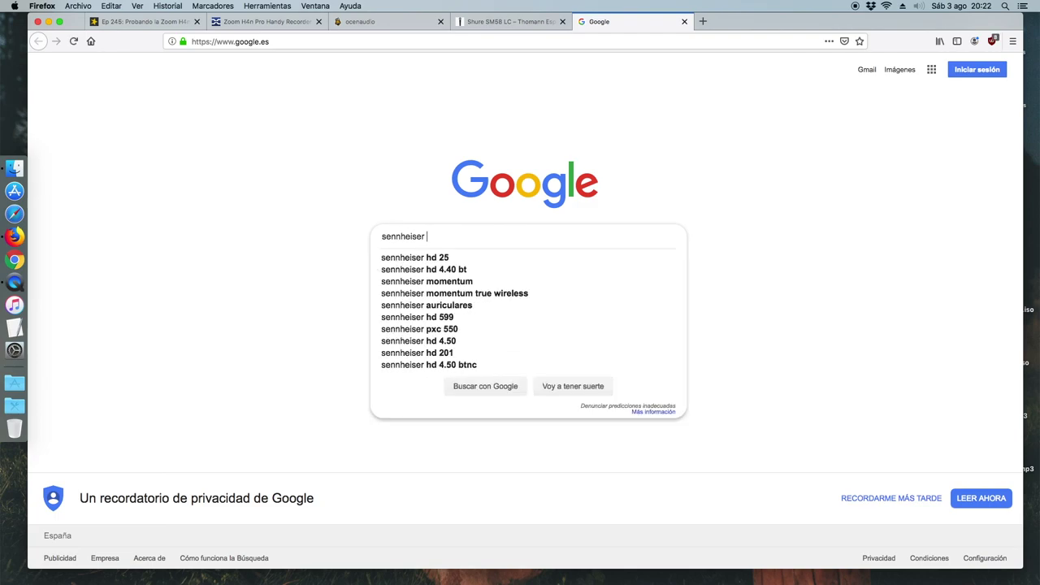
text(3)
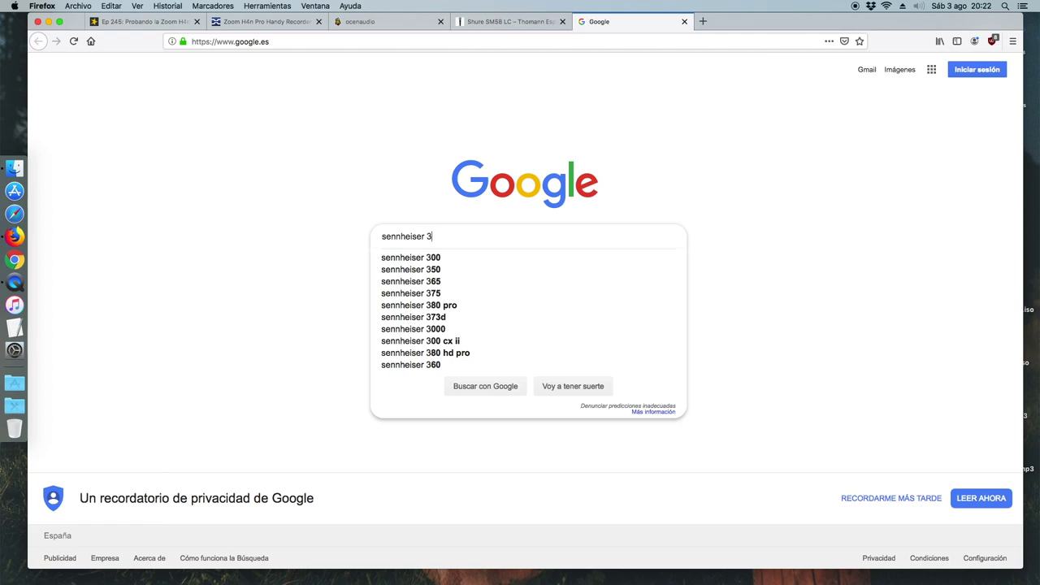
key(BackSpace)
text(e9)
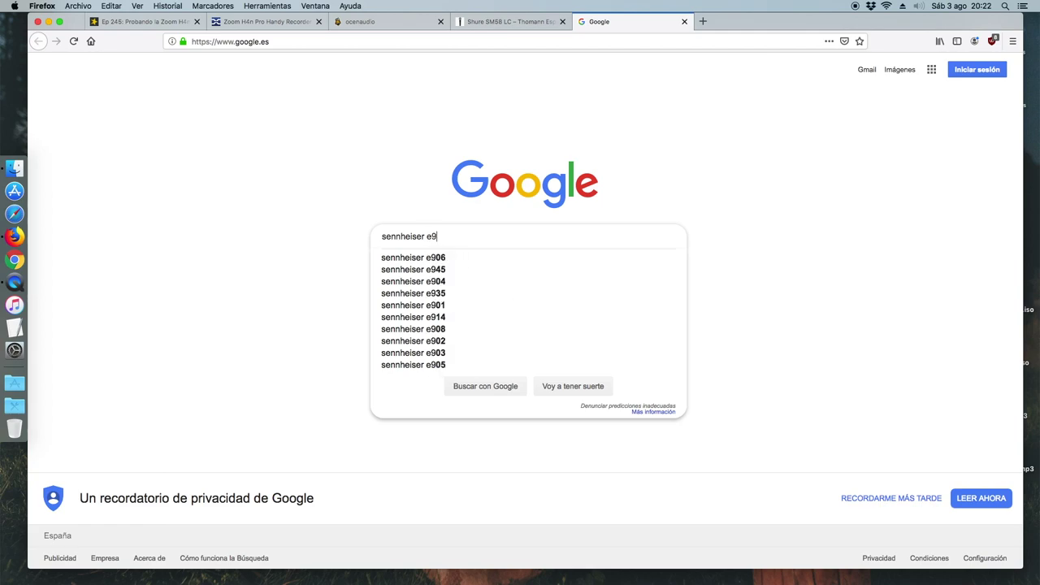
text(35)
key(Return)
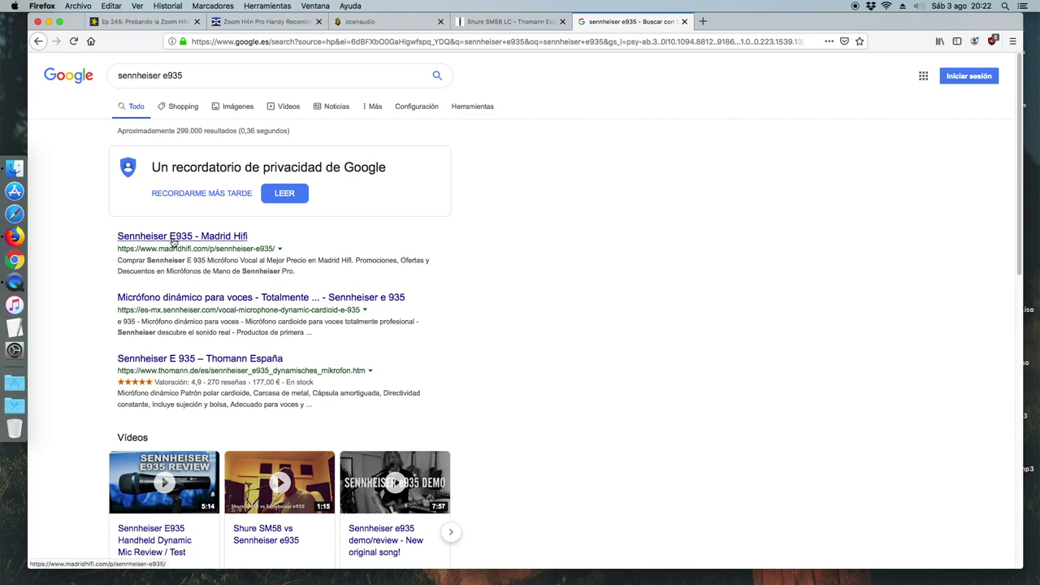
Step: Open Thomann's Sennheiser E 935 page from the results and compare it with the Shure SM58 page
click(171, 358)
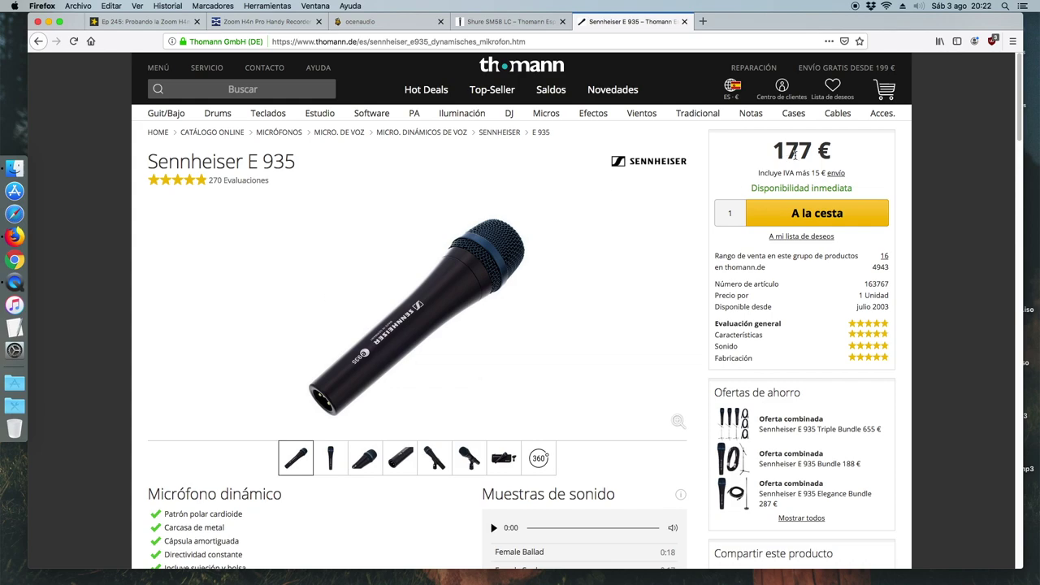
click(513, 22)
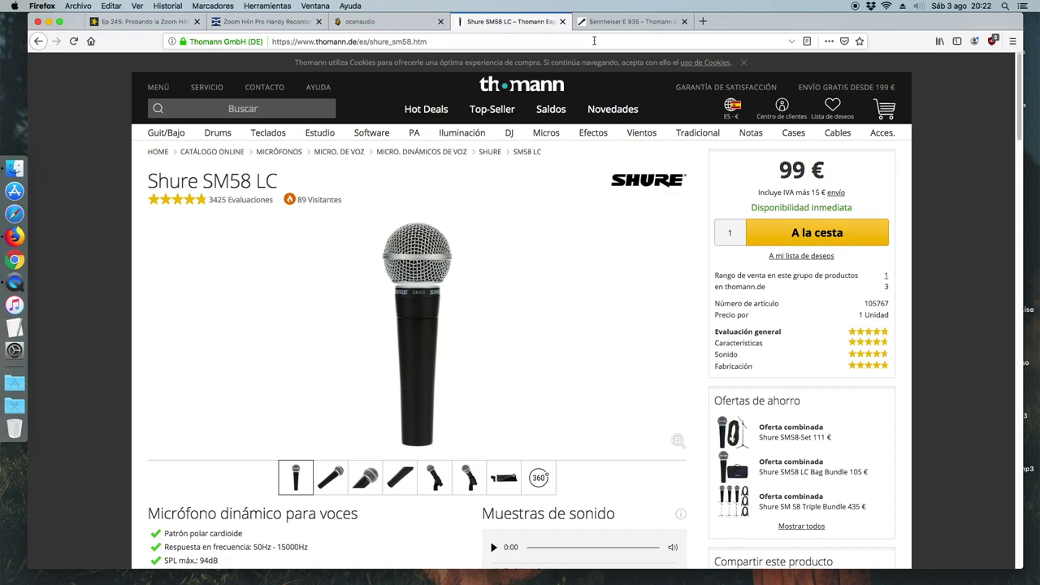
click(607, 24)
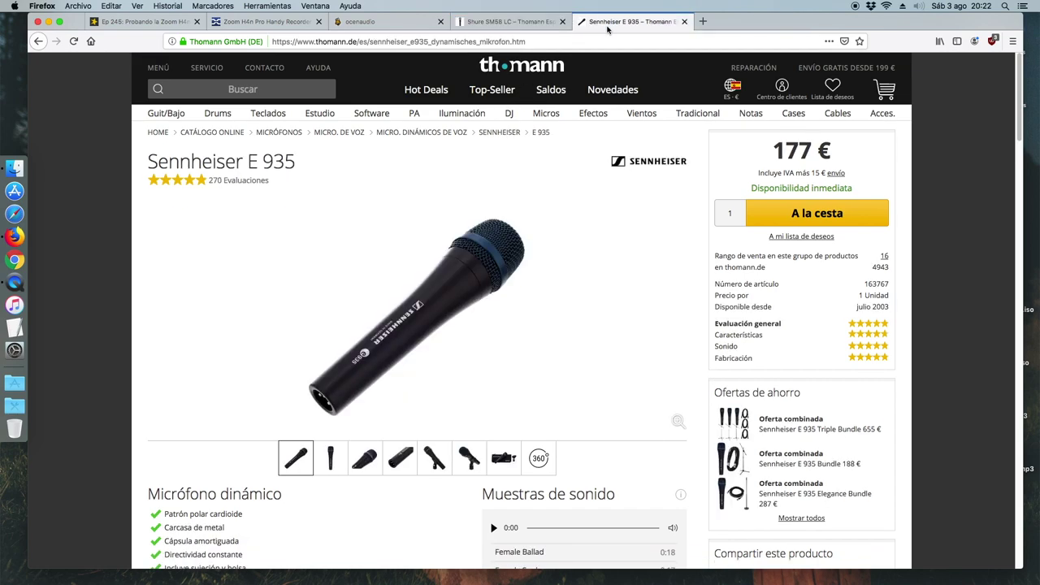
Step: Search Google for "yamaha mg12xu" in a new tab
click(703, 22)
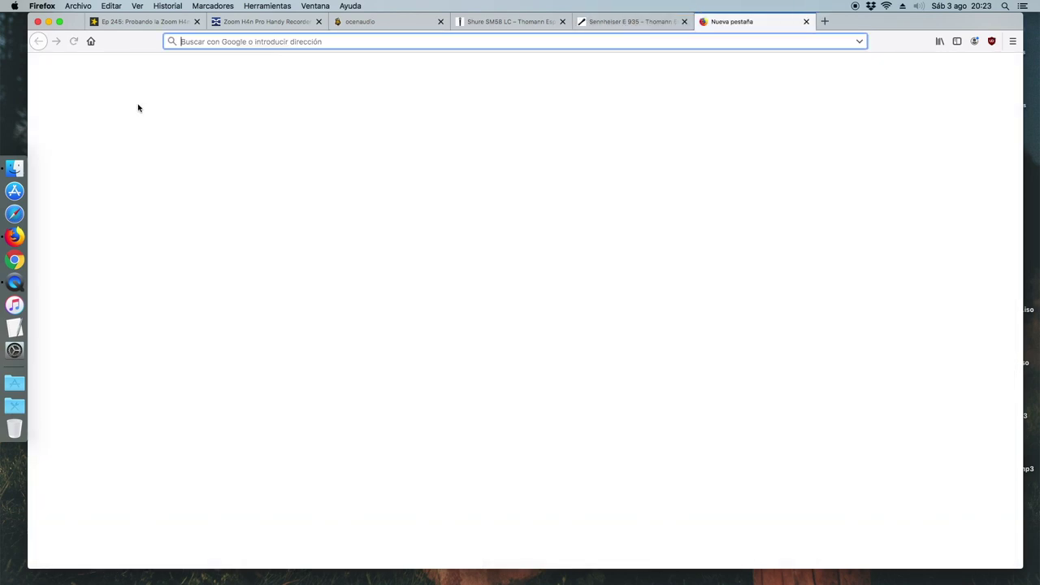
click(91, 42)
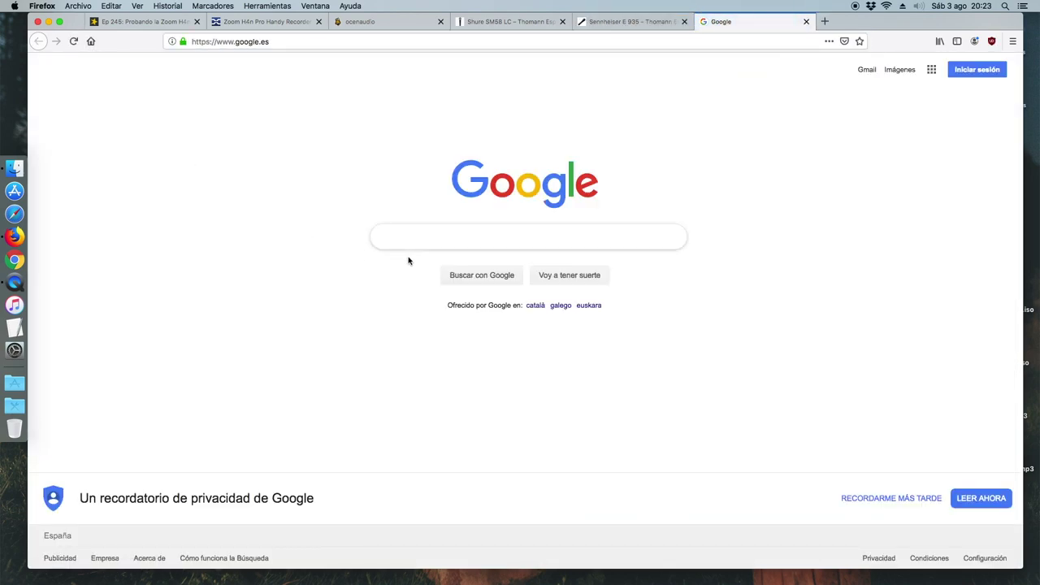
text(yamaha m)
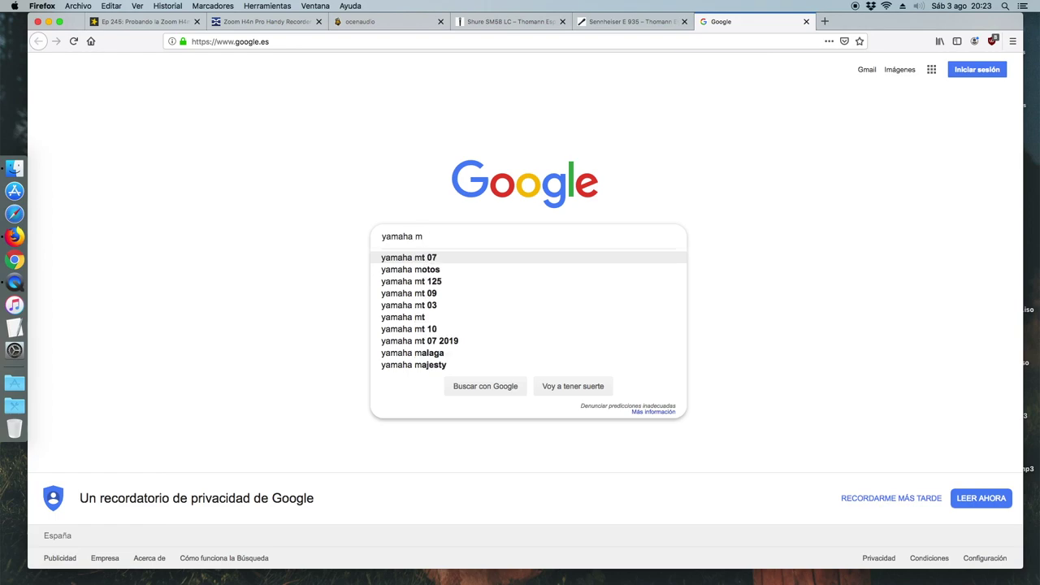
text(g12xu)
key(Return)
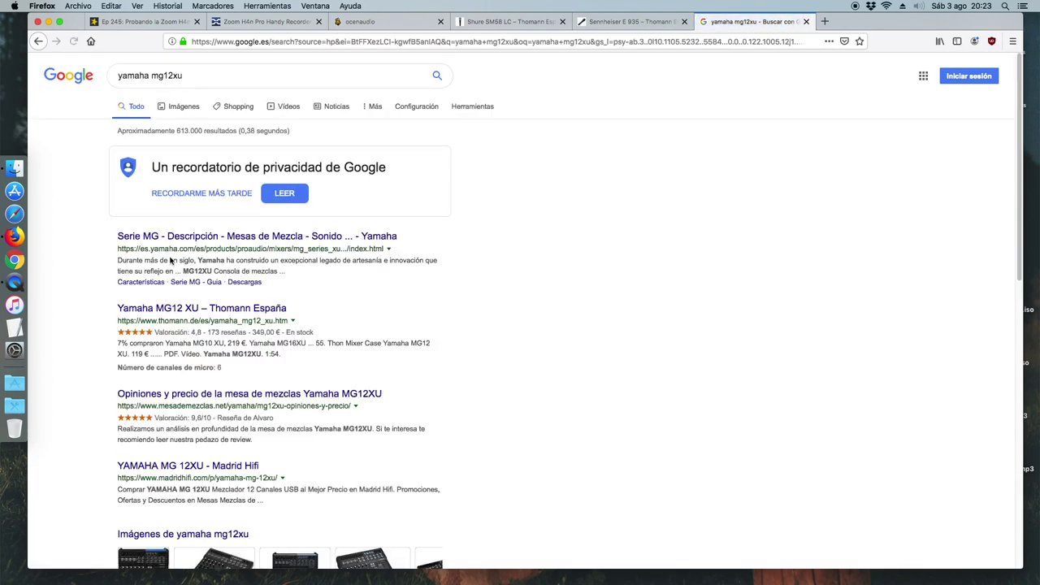
Step: Open Thomann's Yamaha MG12 XU page from the results and review it alongside the Sennheiser E 935 page
click(167, 308)
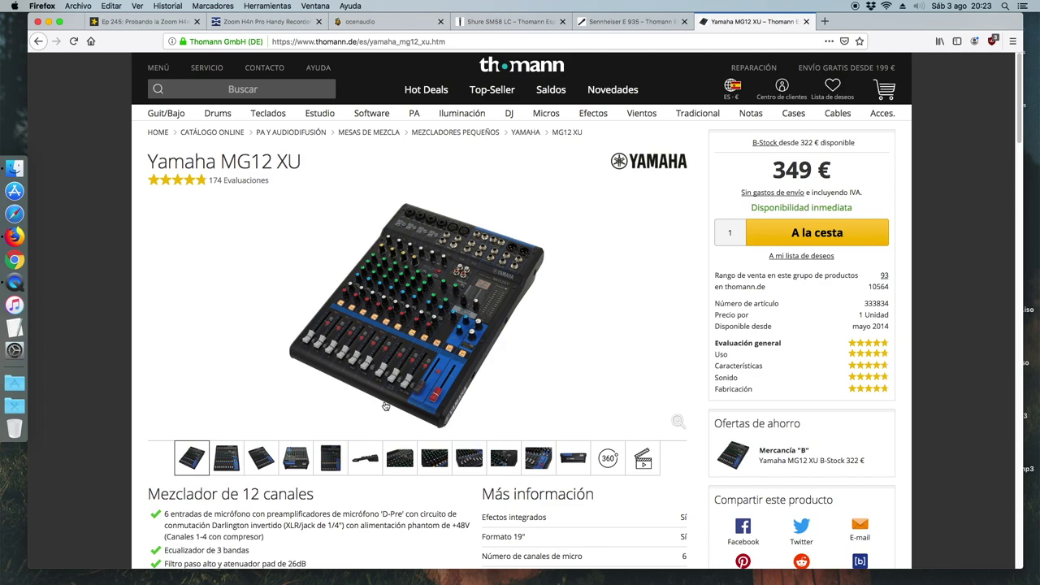
click(638, 22)
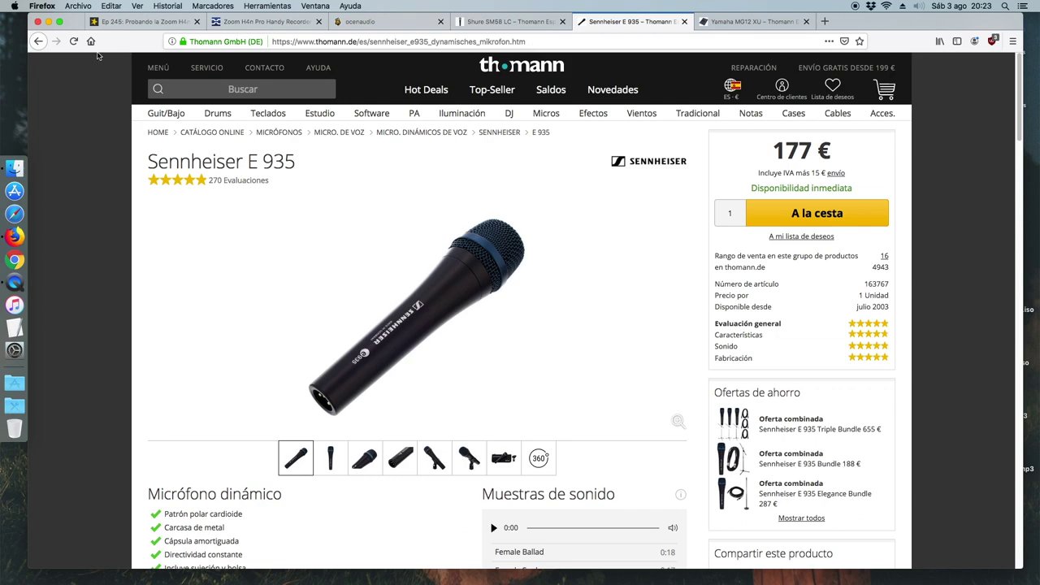
click(752, 22)
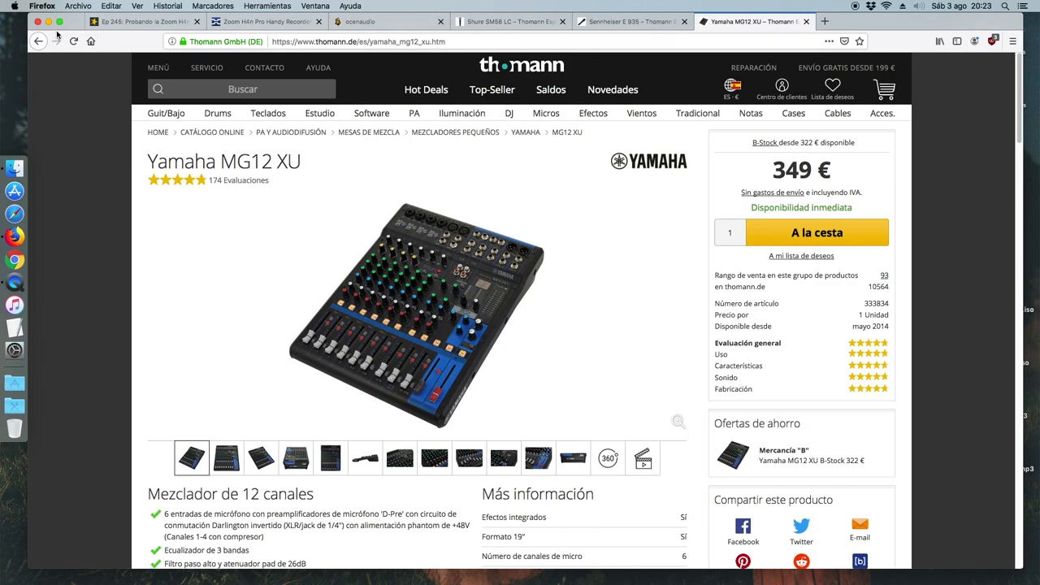
Step: Revisit the Spreaker episode page and examine the inputs and outputs section of the Zoom H4n Pro product page
click(110, 23)
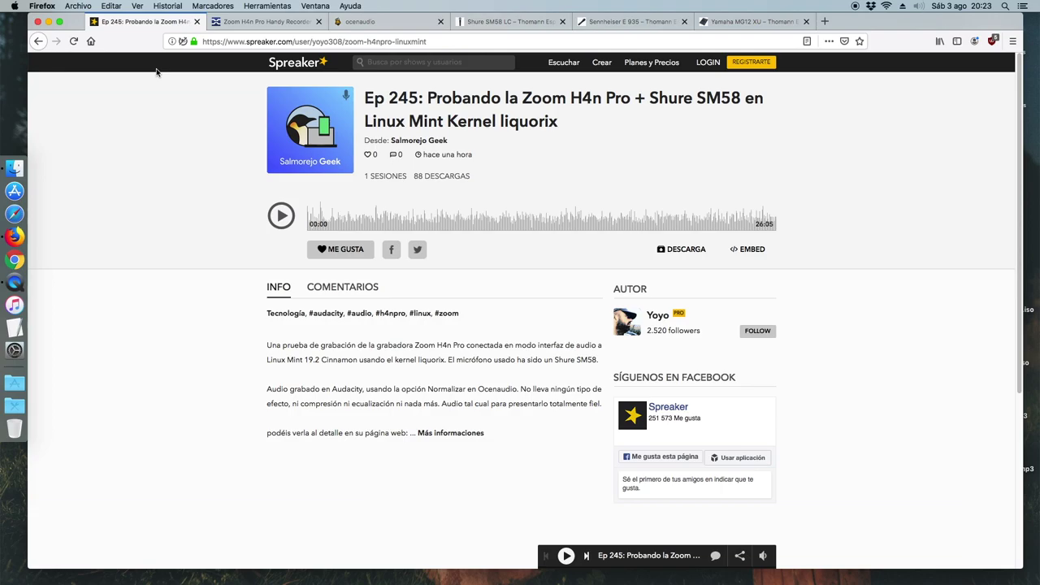
click(244, 22)
scroll(326, 327, down, 5)
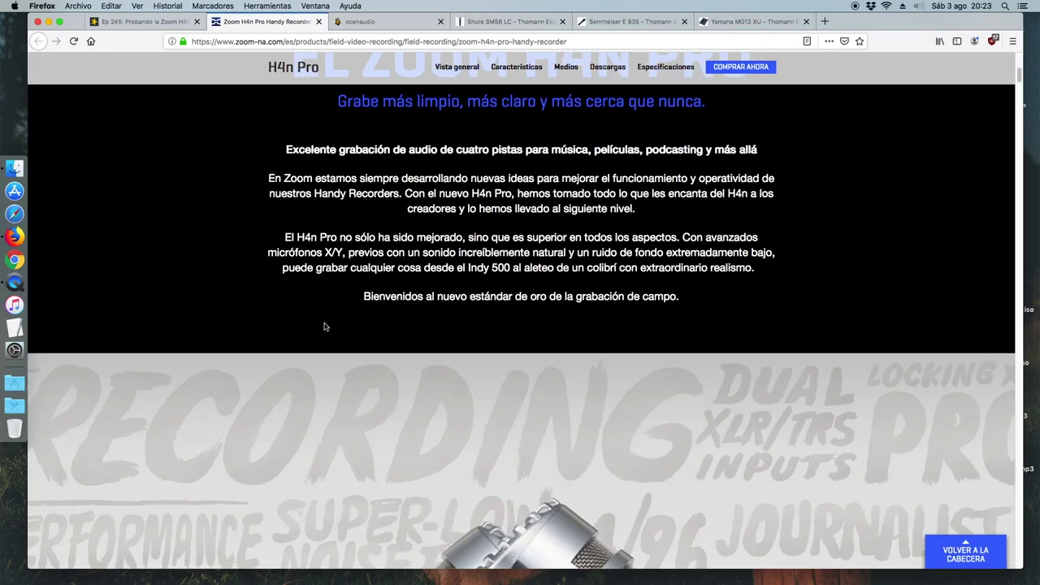
scroll(323, 327, down, 15)
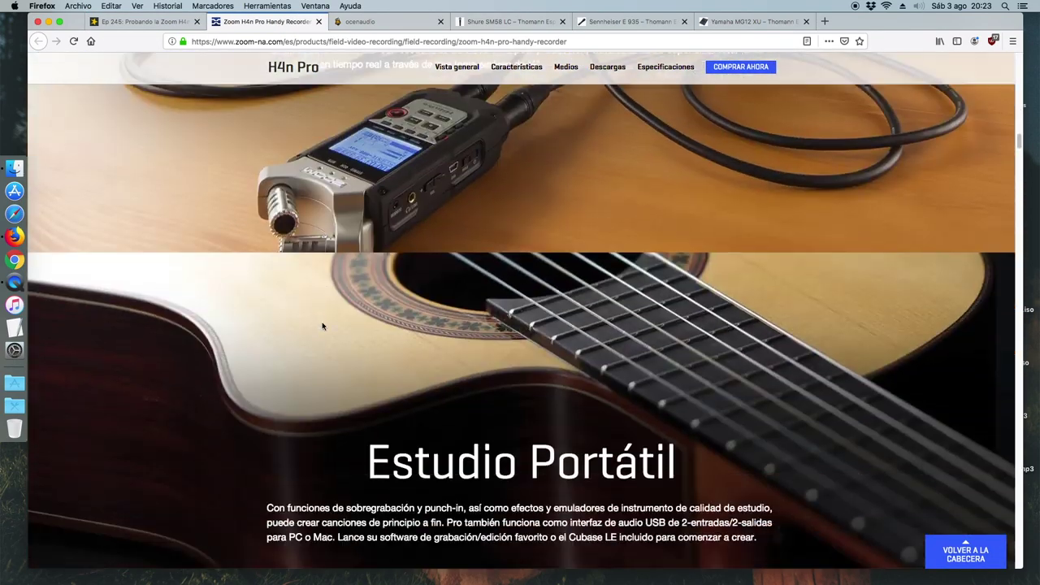
scroll(321, 326, down, 15)
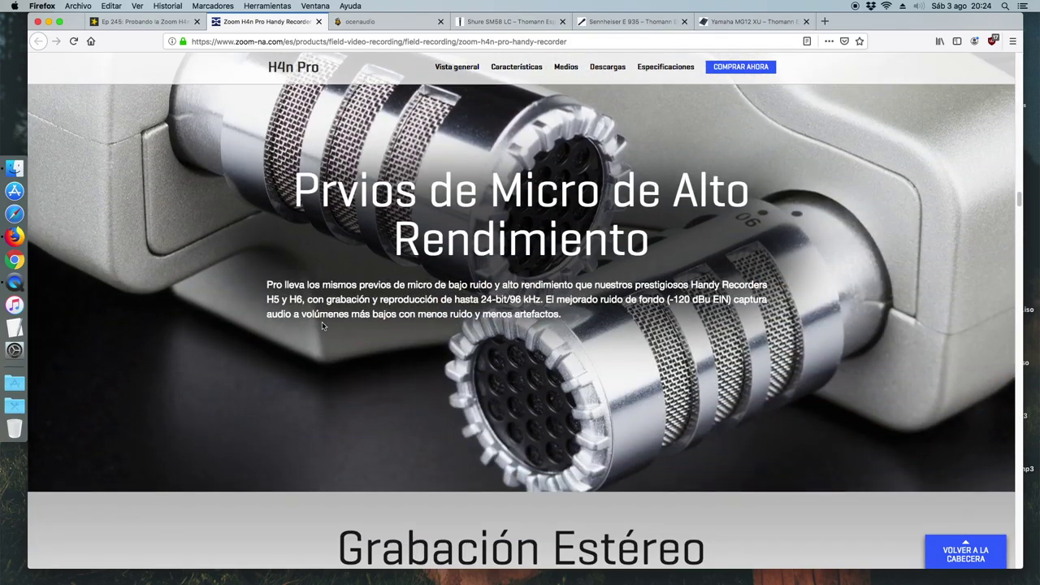
scroll(322, 325, down, 15)
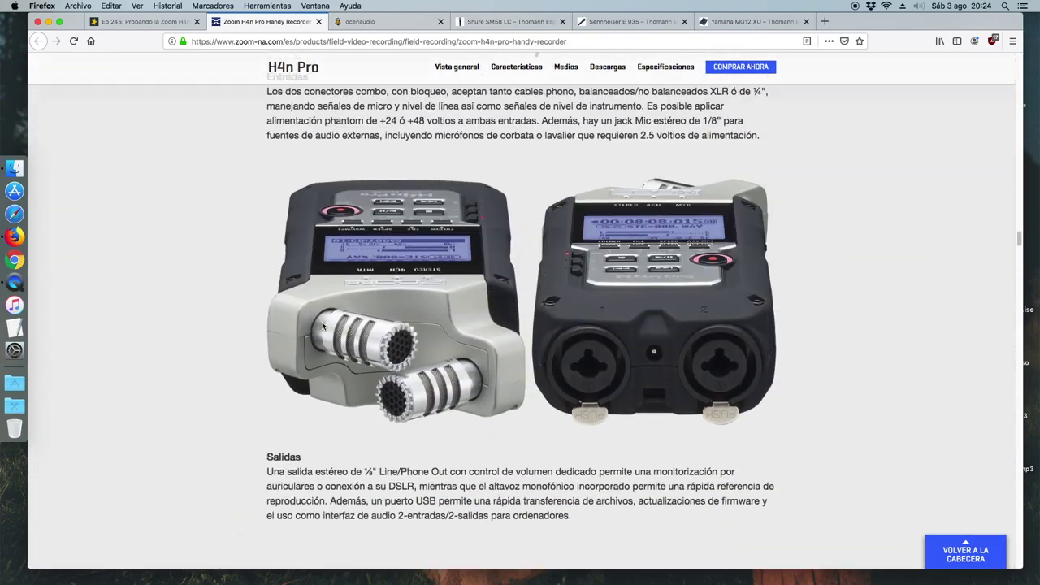
scroll(322, 326, up, 1)
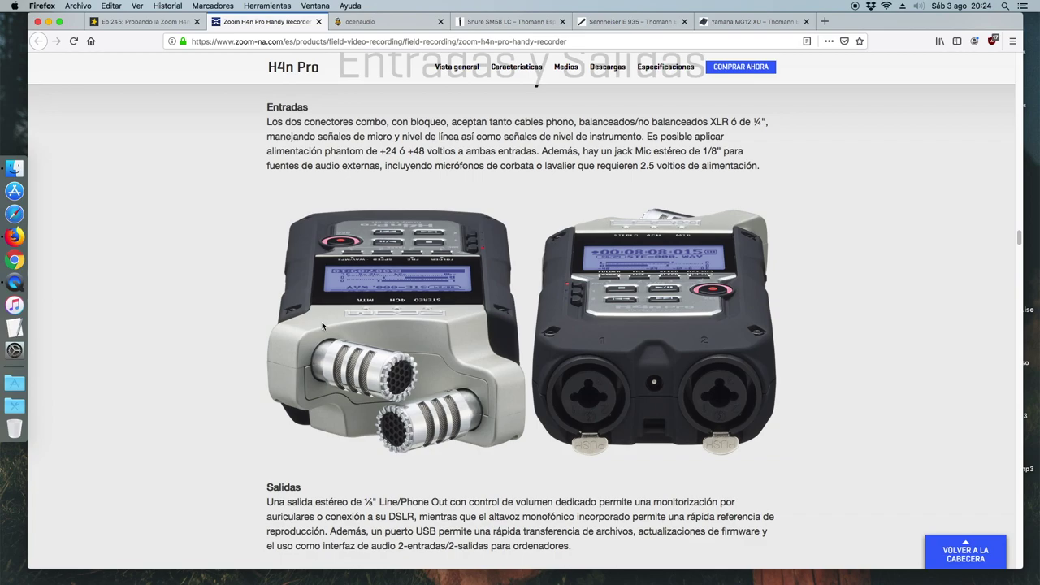
scroll(323, 326, down, 6)
scroll(309, 331, up, 4)
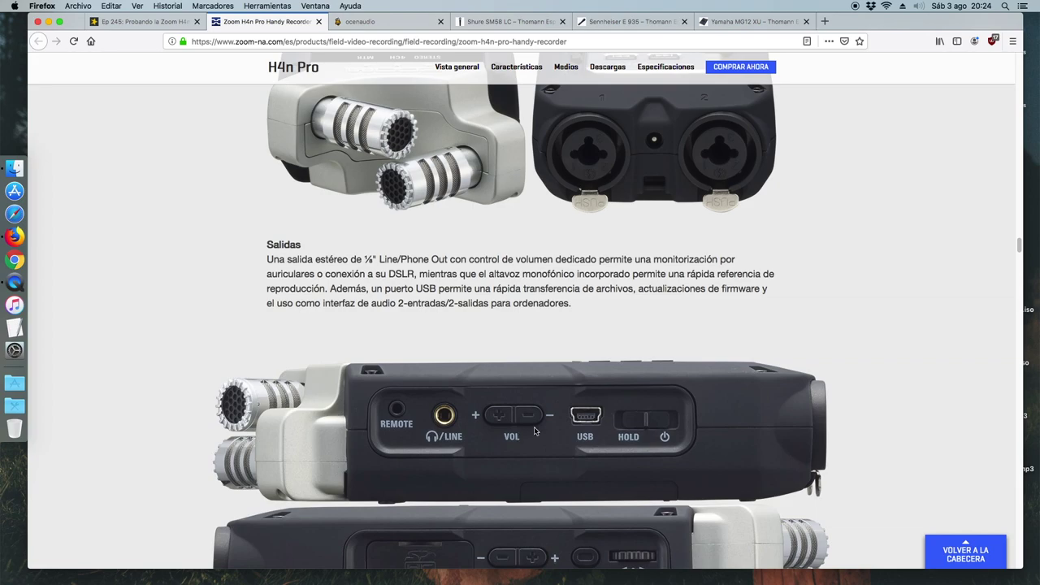
Step: Revisit the Yamaha MG12 XU page and review the inputs and outputs section of the Zoom H4n Pro page
click(760, 22)
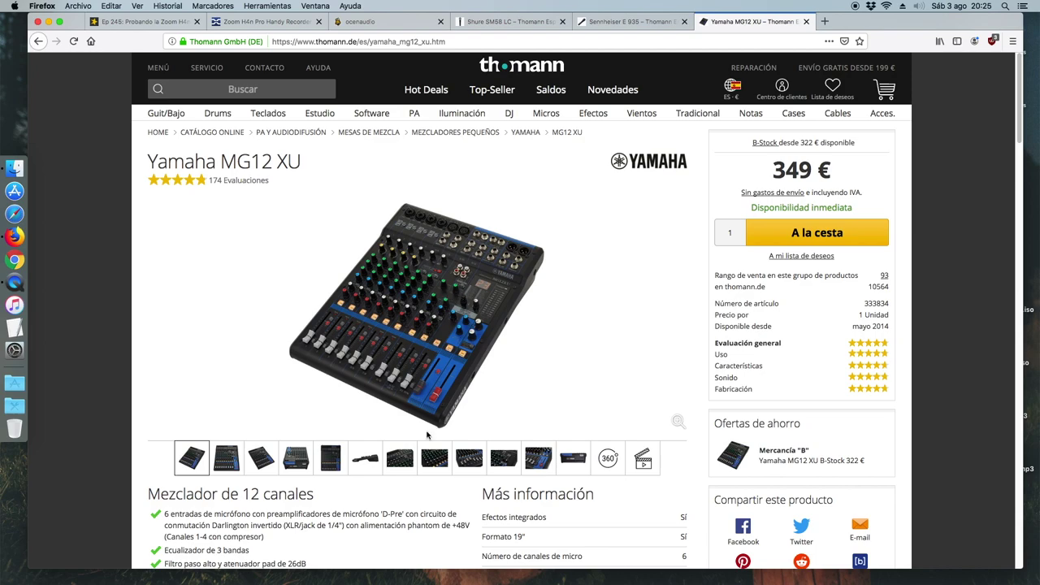
click(264, 22)
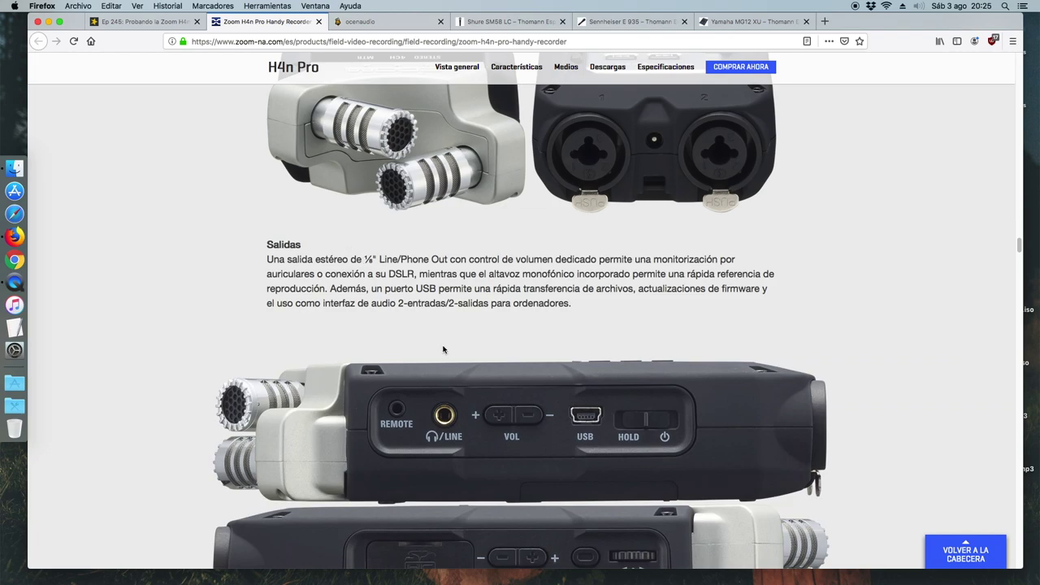
scroll(455, 349, up, 8)
scroll(465, 348, down, 5)
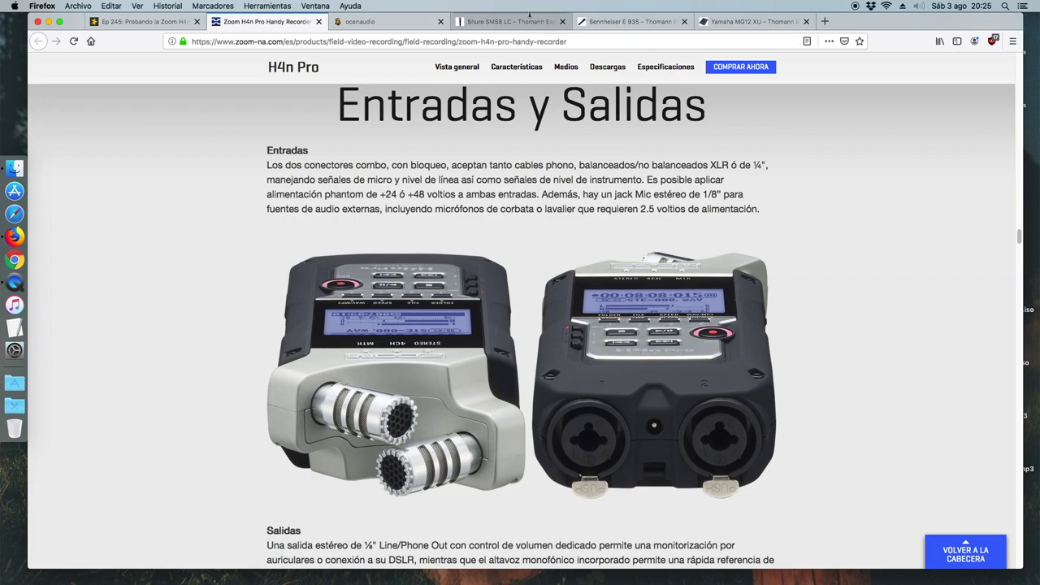
Step: Review the Shure SM58, Spreaker episode, Sennheiser E 935 and Yamaha MG12 XU pages in turn
click(528, 21)
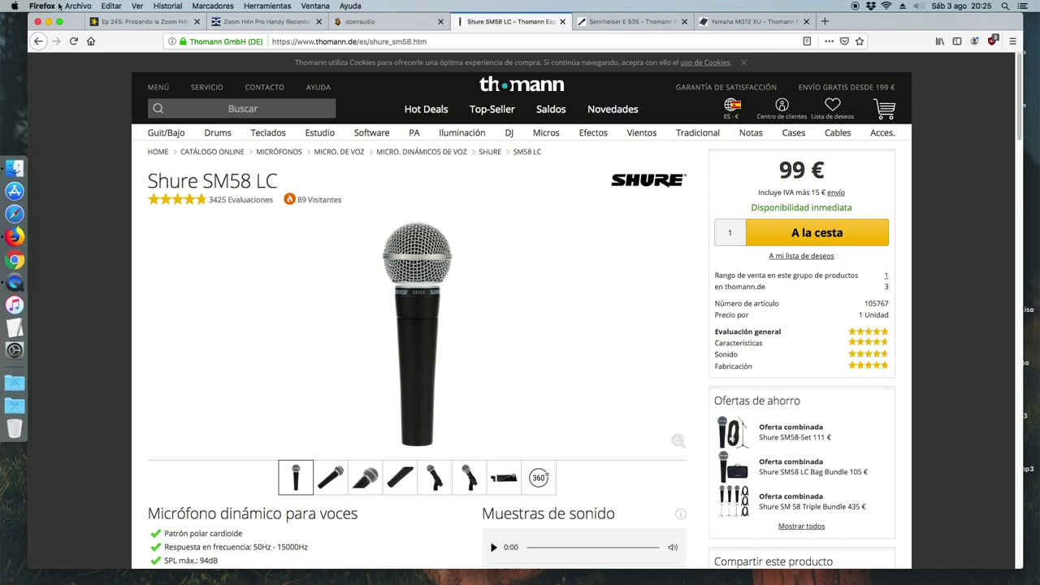
click(129, 21)
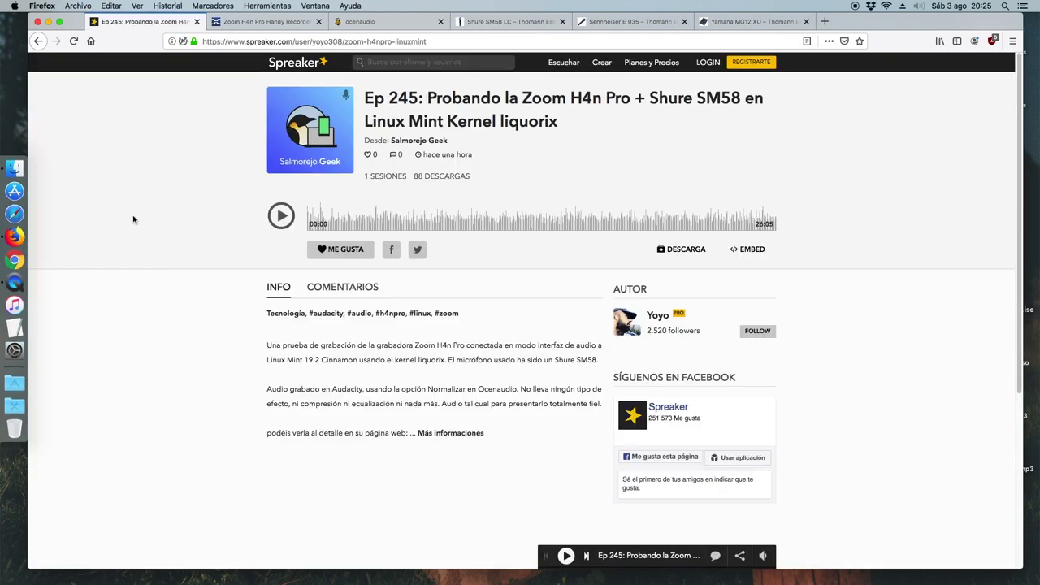
click(631, 23)
click(750, 23)
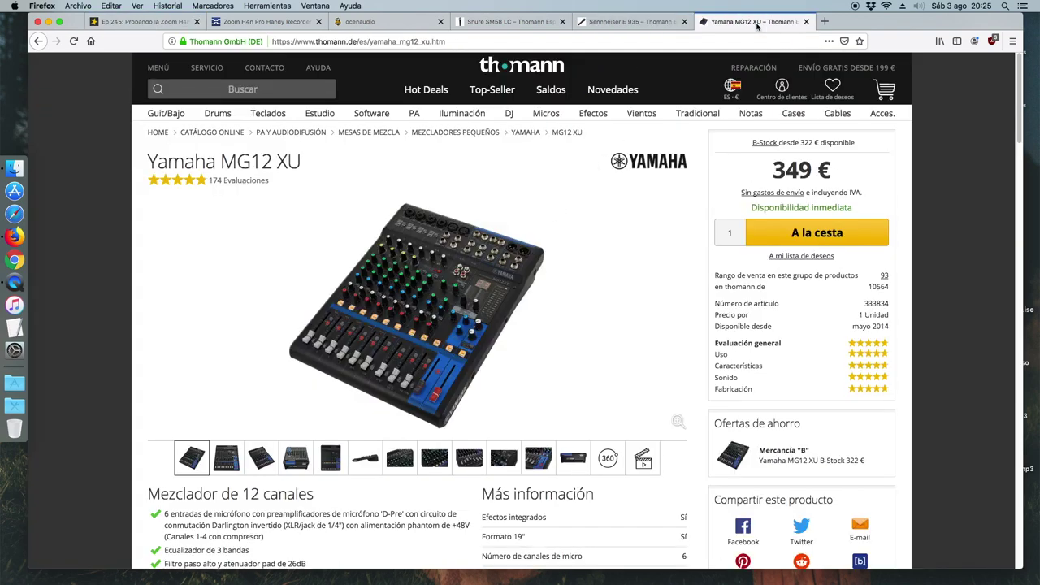
Step: Listen to the opening of the Ep 245 episode on Spreaker in two short excerpts, pausing playback after each
click(139, 22)
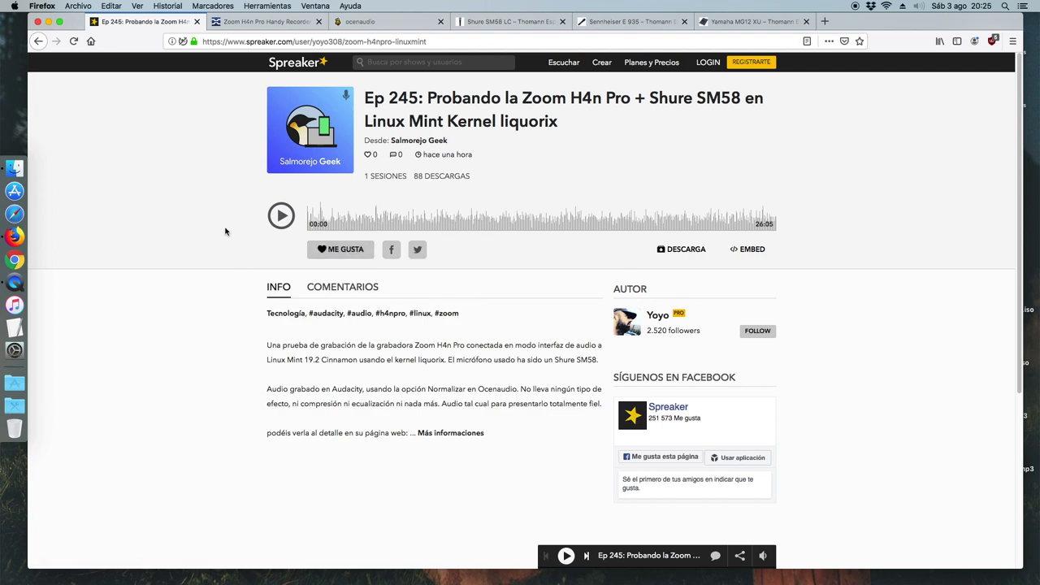
click(279, 220)
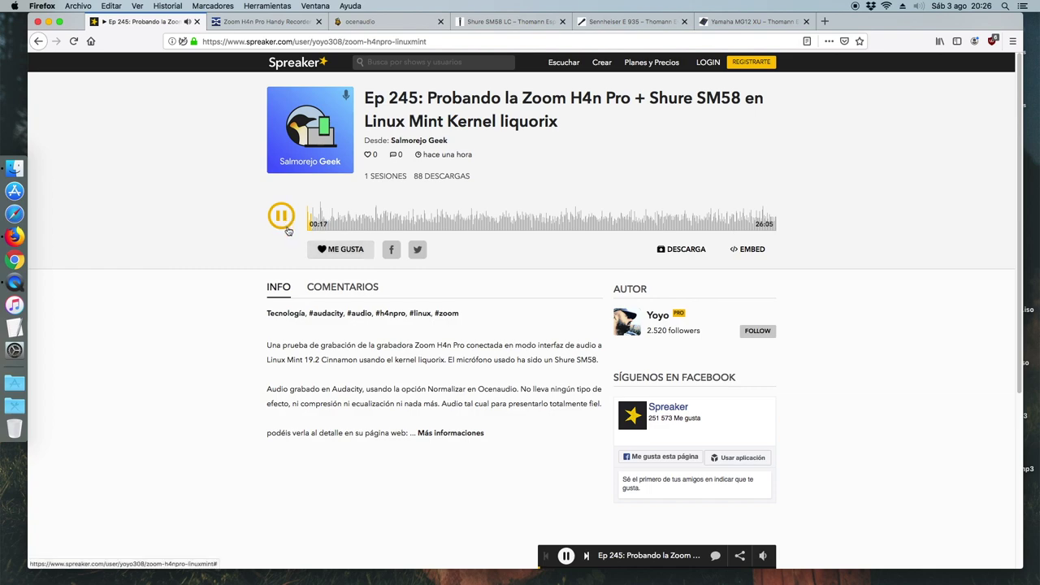
click(278, 223)
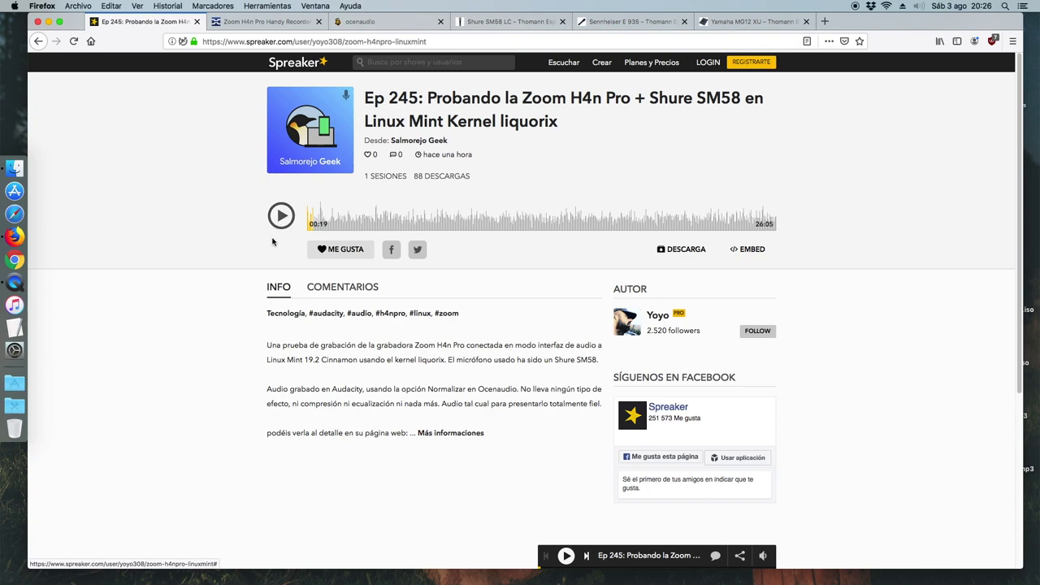
click(280, 216)
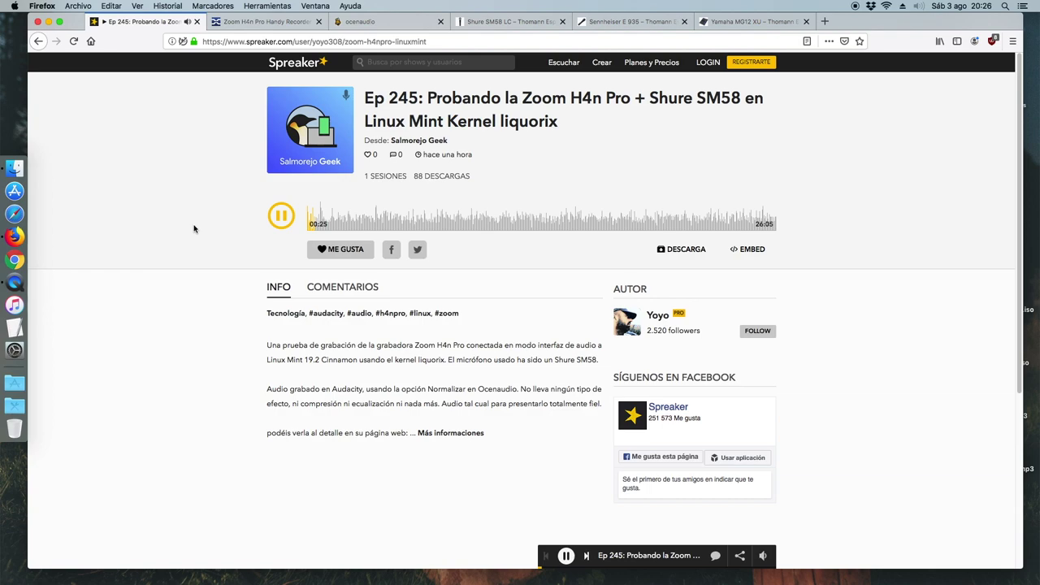
click(274, 221)
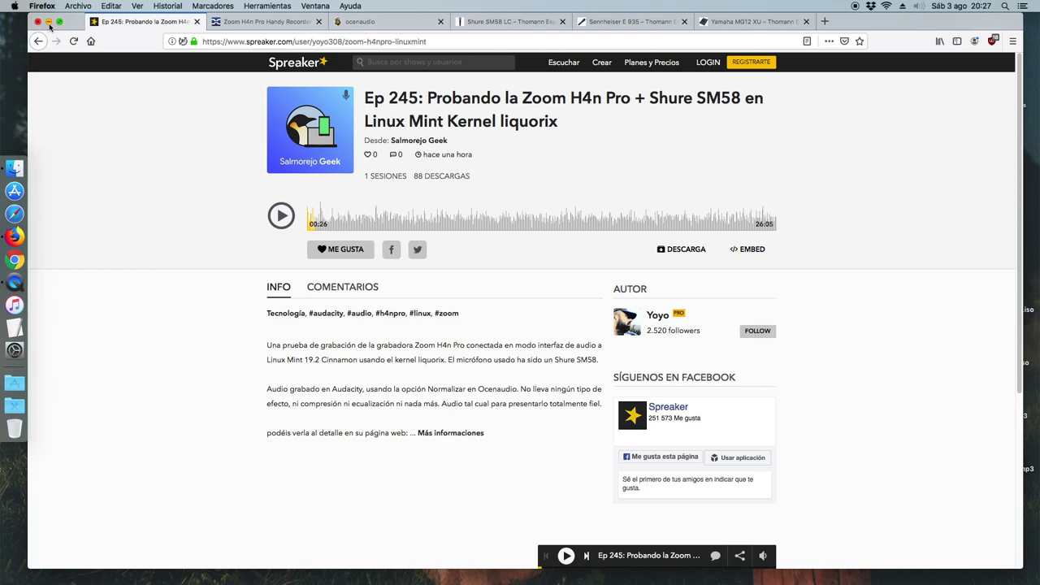
Step: Minimise the browser, switch to Configuración de Audio MIDI and display the MG-XU device's output settings
click(48, 22)
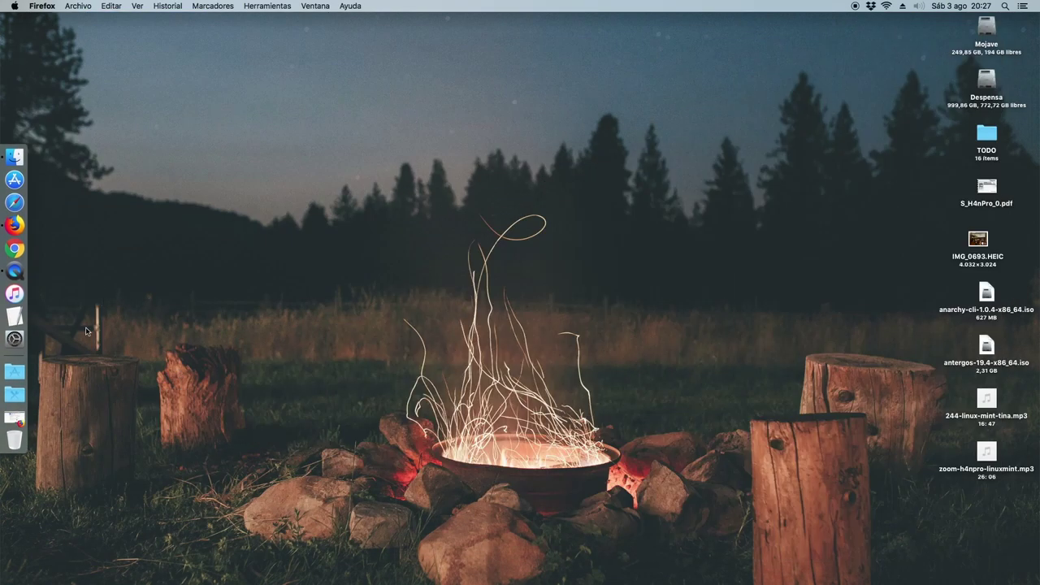
click(14, 372)
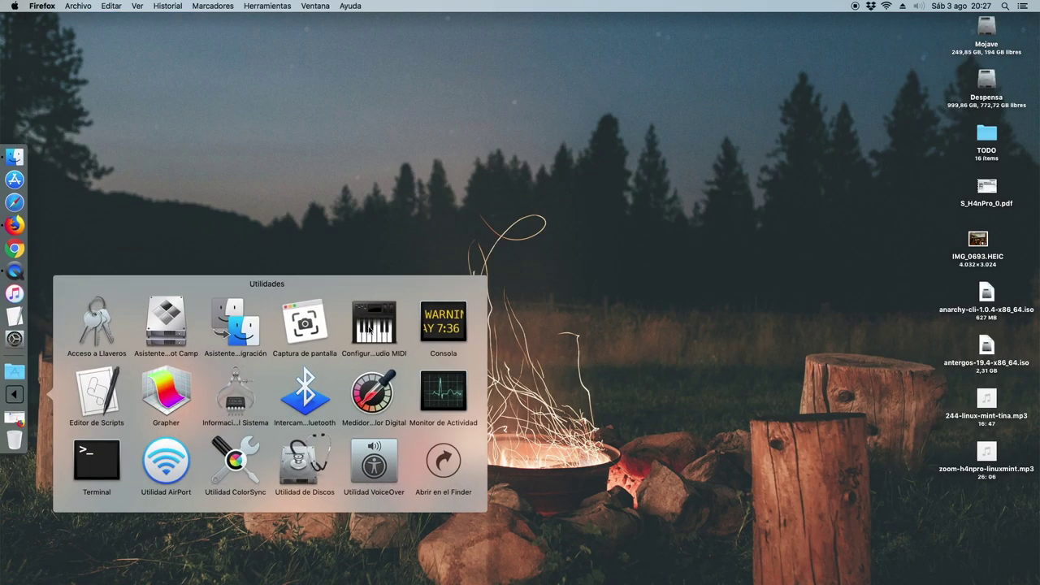
click(394, 315)
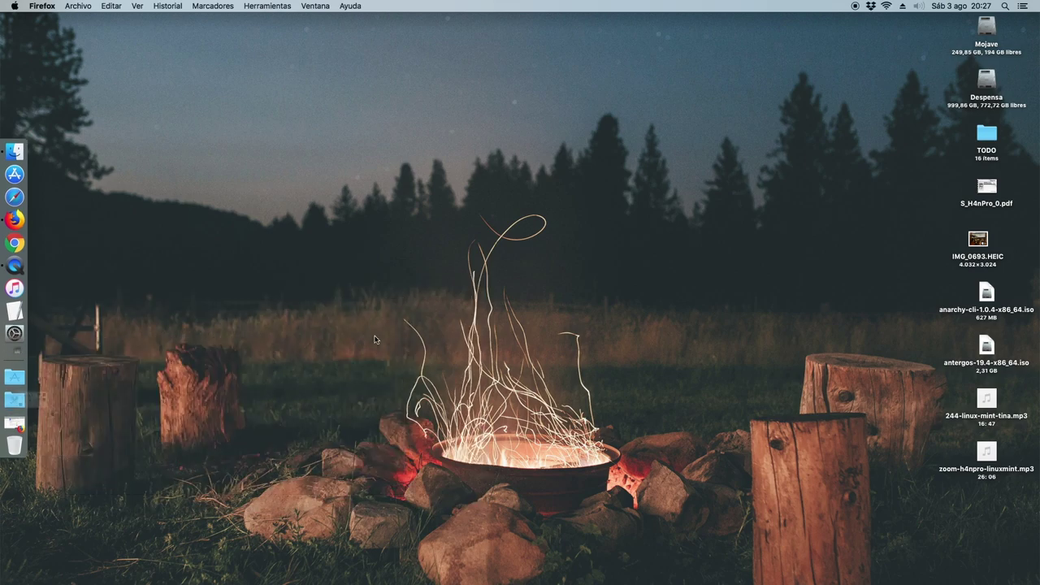
drag(376, 79, 498, 78)
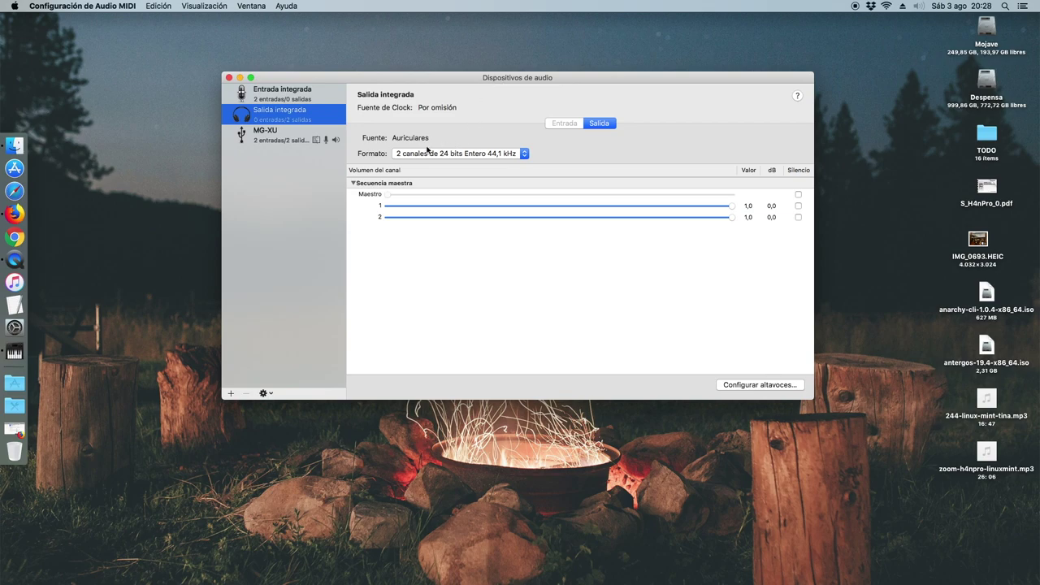
click(258, 133)
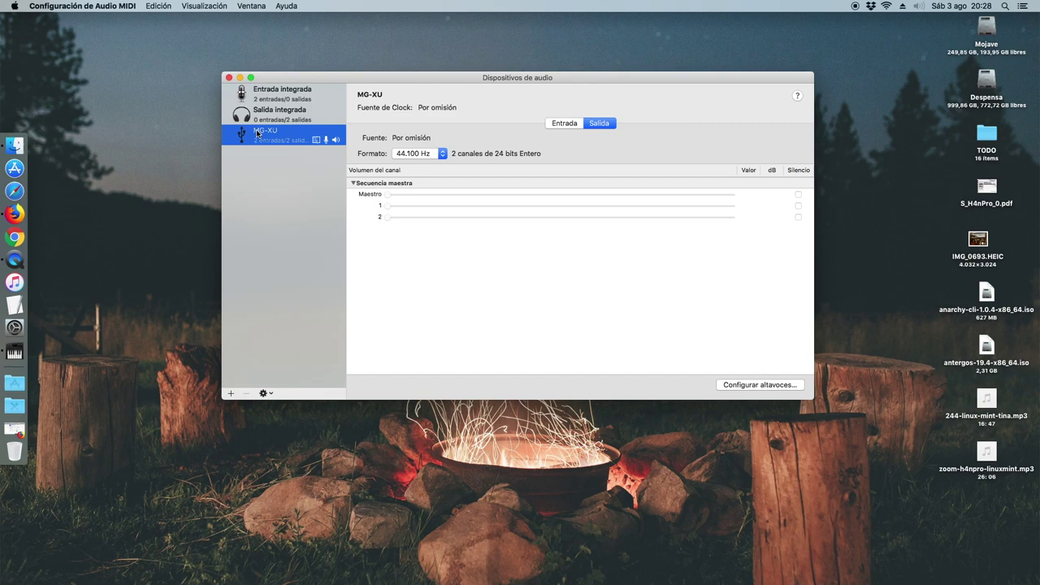
Step: Briefly revisit the Spreaker episode page in Firefox, minimise the browser and close the audio devices window
click(15, 213)
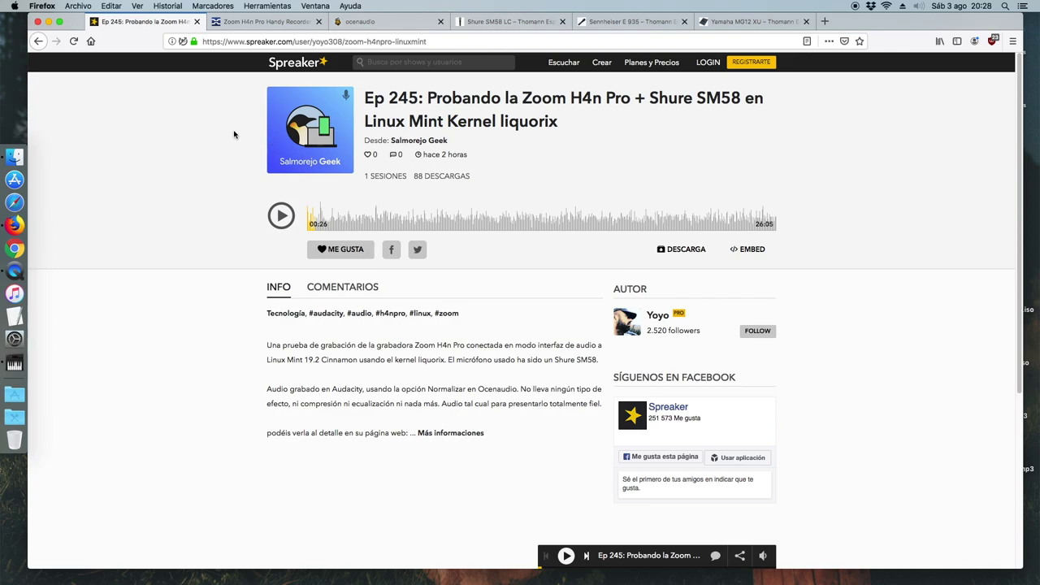
key(super+m)
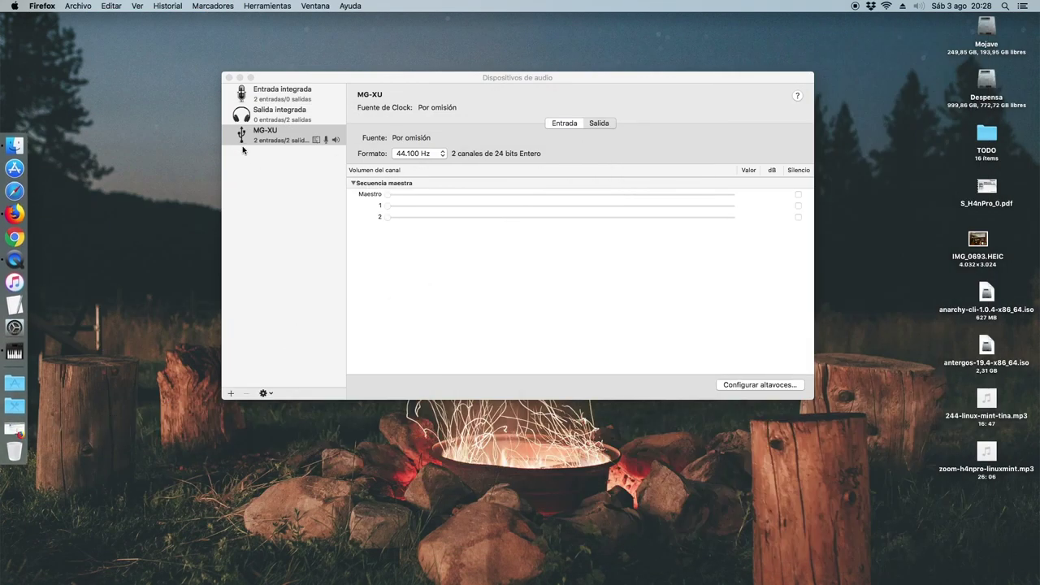
drag(454, 80, 450, 79)
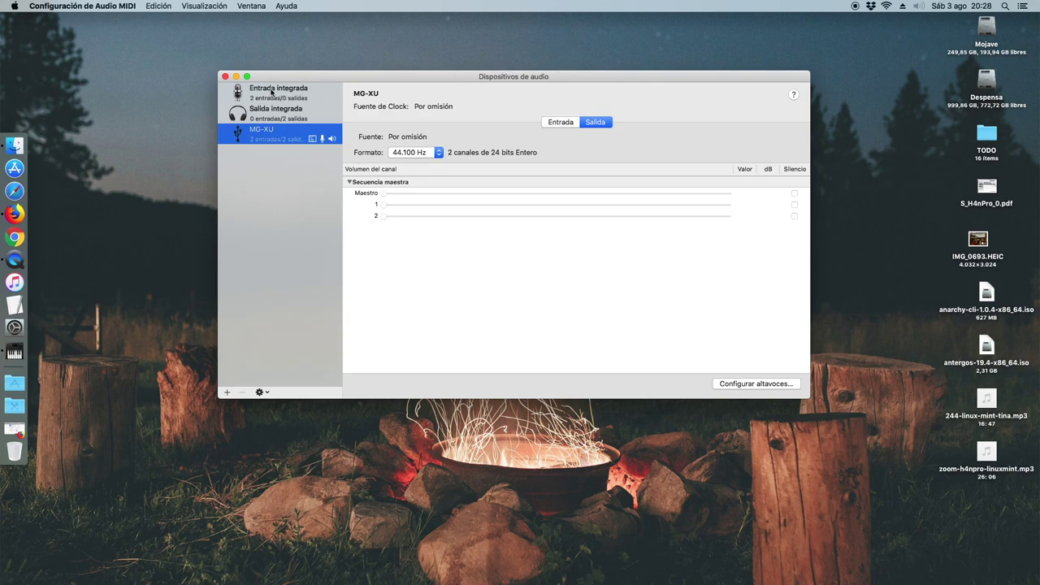
click(225, 76)
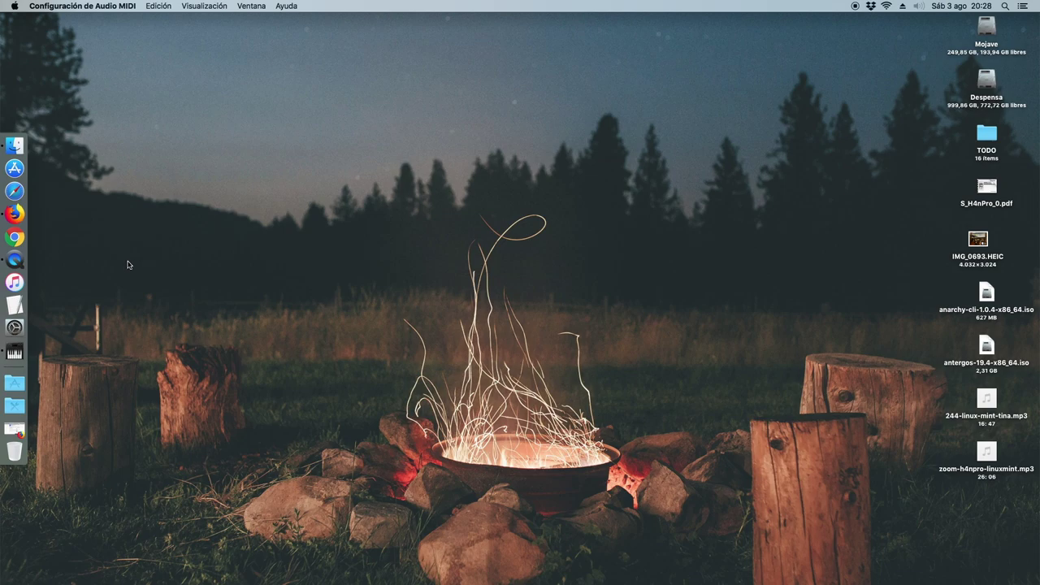
Step: Launch Audacity from the installed applications and shift its empty project window slightly upwards
click(15, 382)
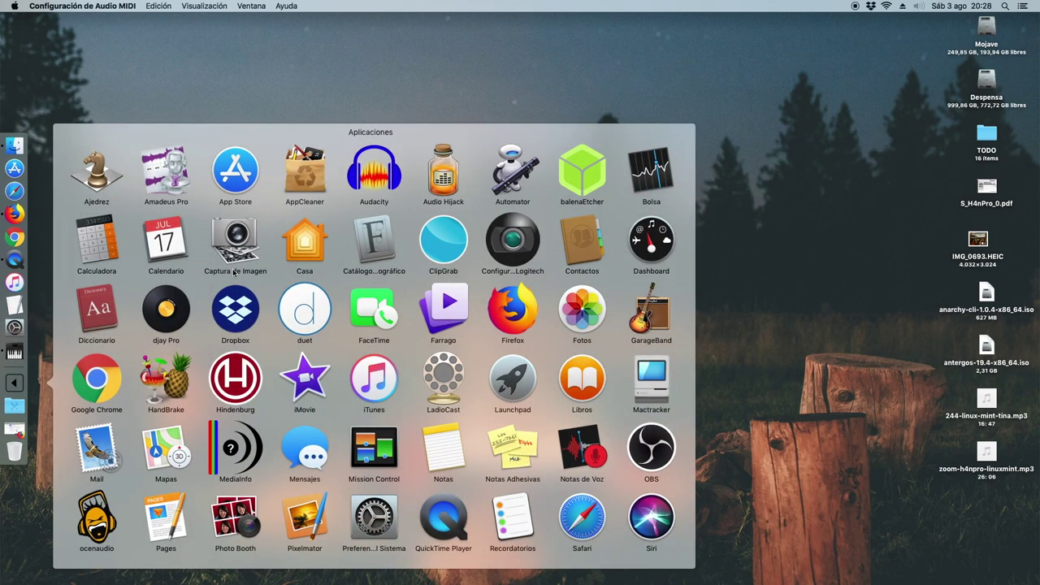
click(378, 174)
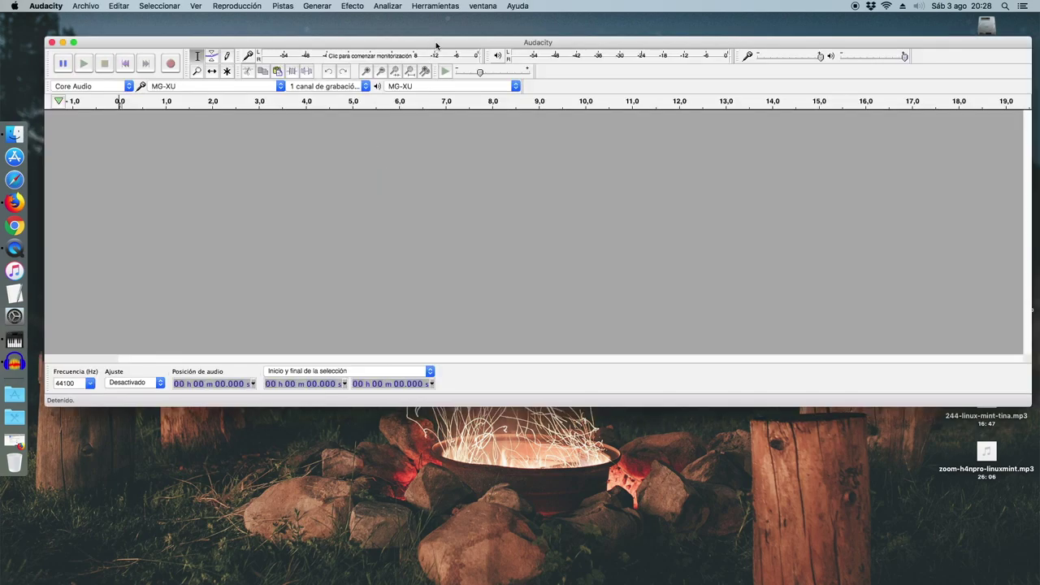
drag(464, 46, 468, 39)
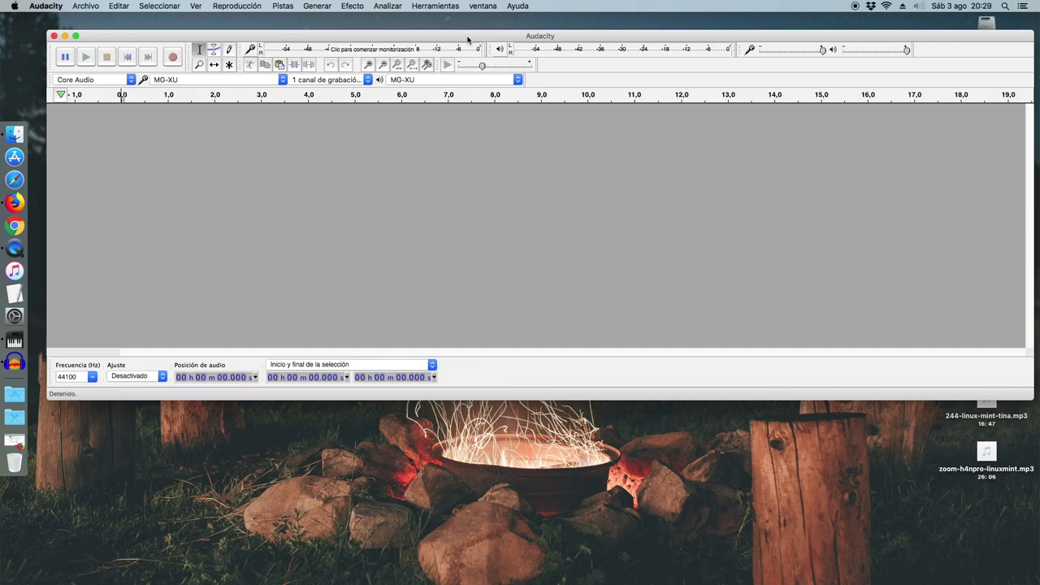
Step: Examine the project sample rate choices and close the list without changing the rate
click(92, 377)
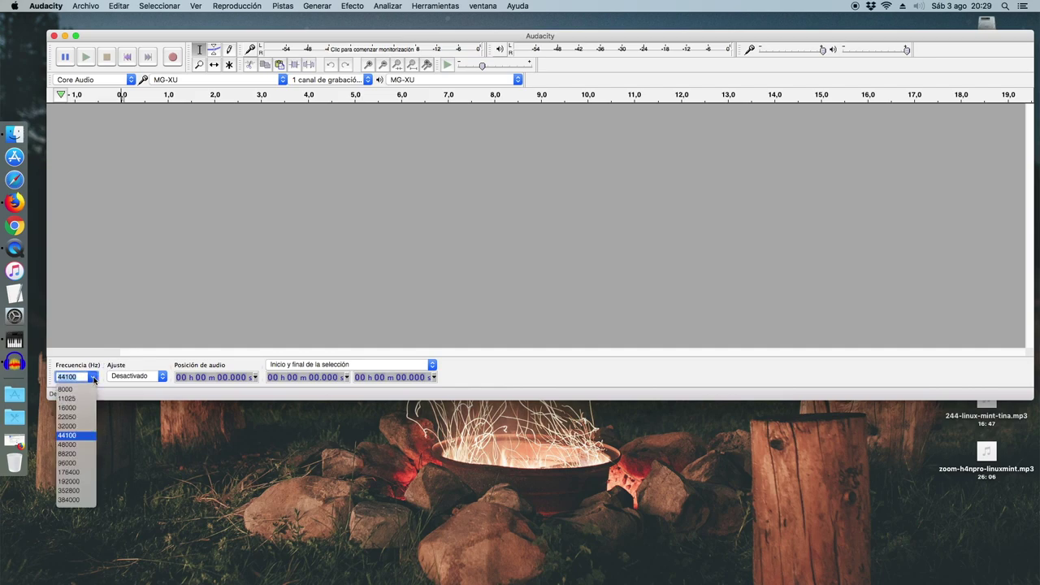
click(142, 442)
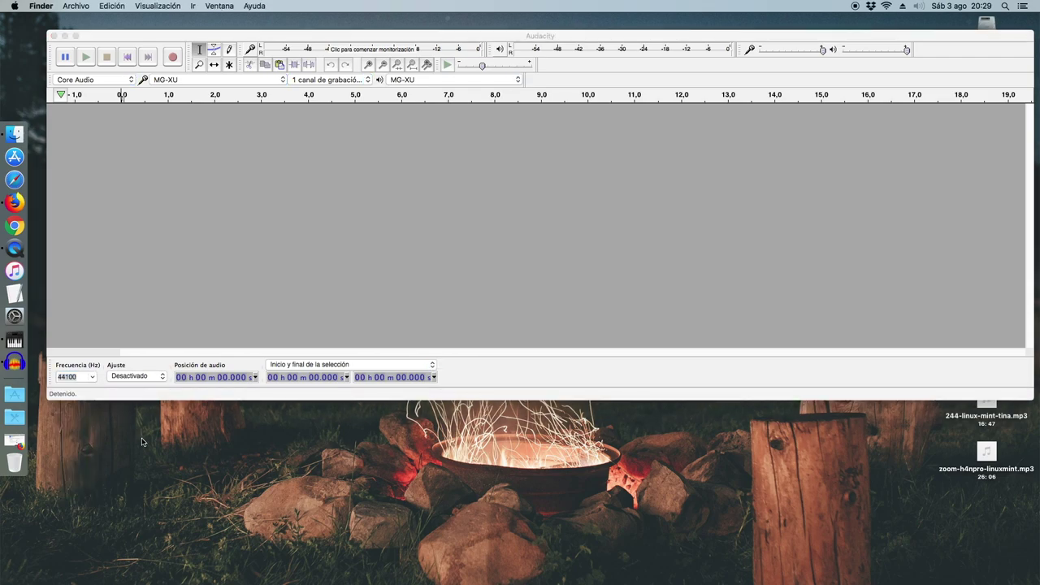
click(180, 252)
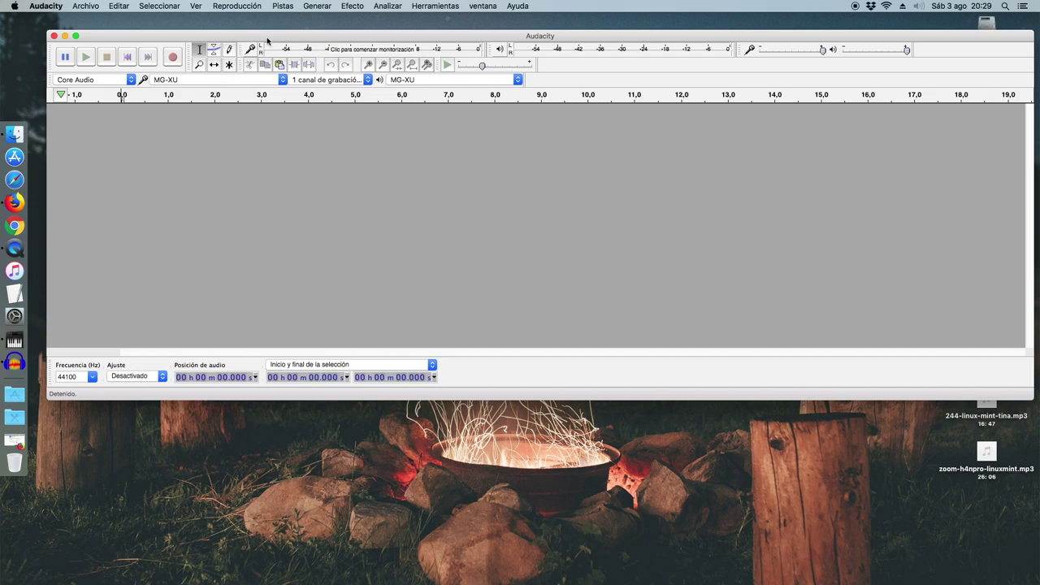
Step: Look through the tool commands and the audio effects, including Normalizar, and close the list without applying any
click(314, 7)
mouse_move(423, 6)
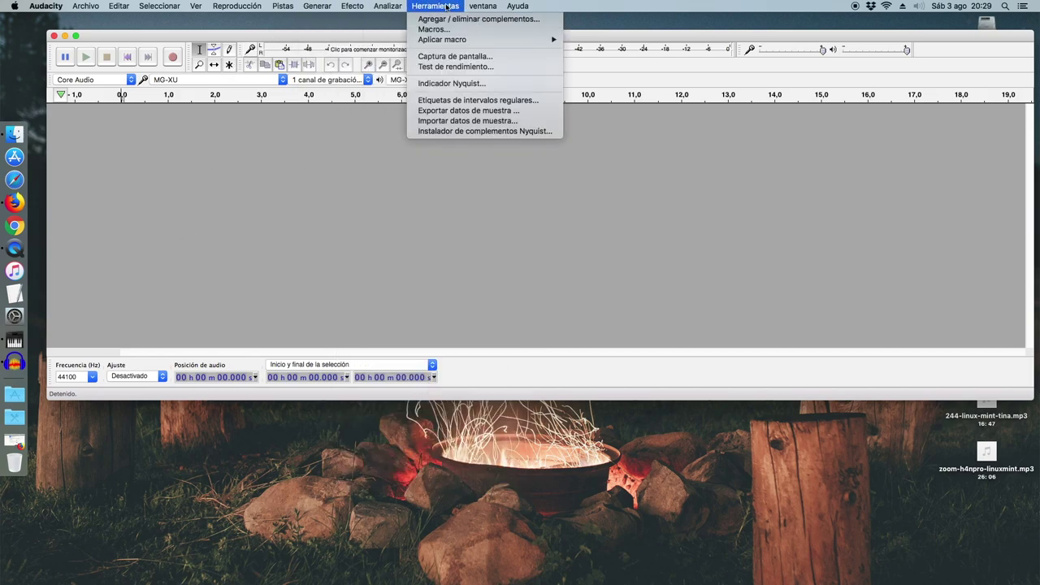
mouse_move(352, 6)
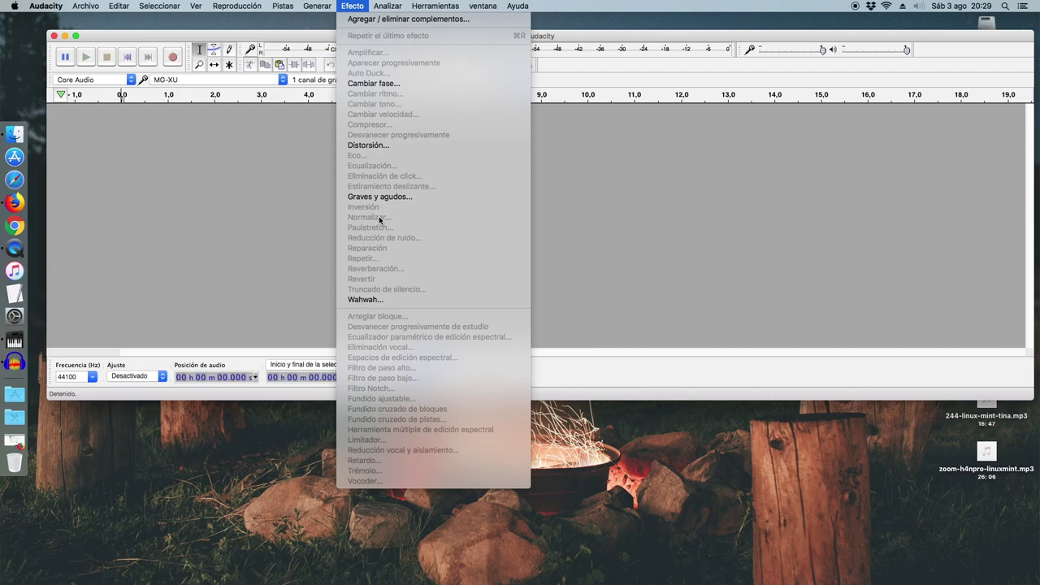
click(247, 253)
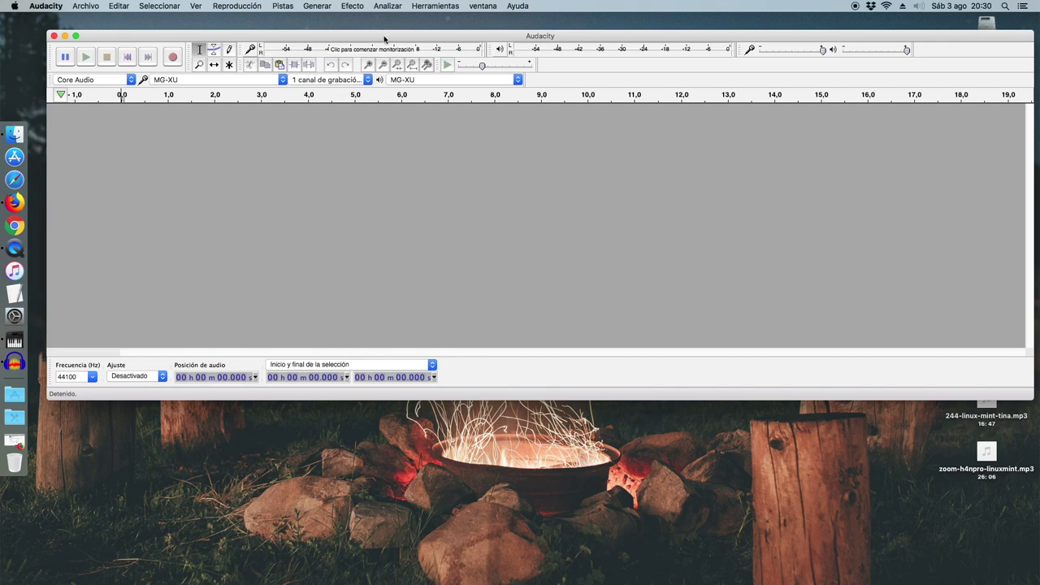
drag(385, 38, 388, 37)
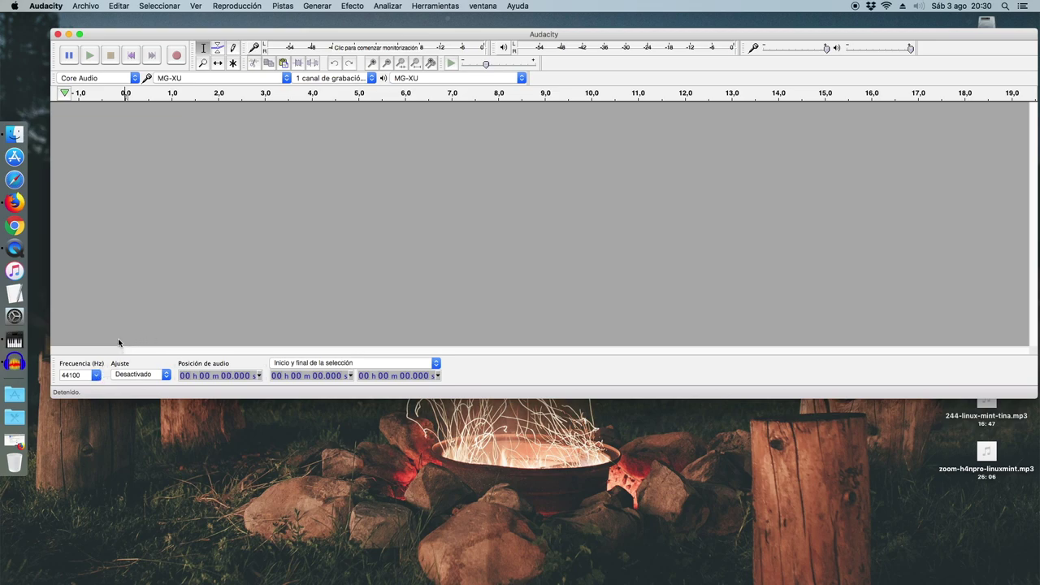
drag(351, 38, 348, 39)
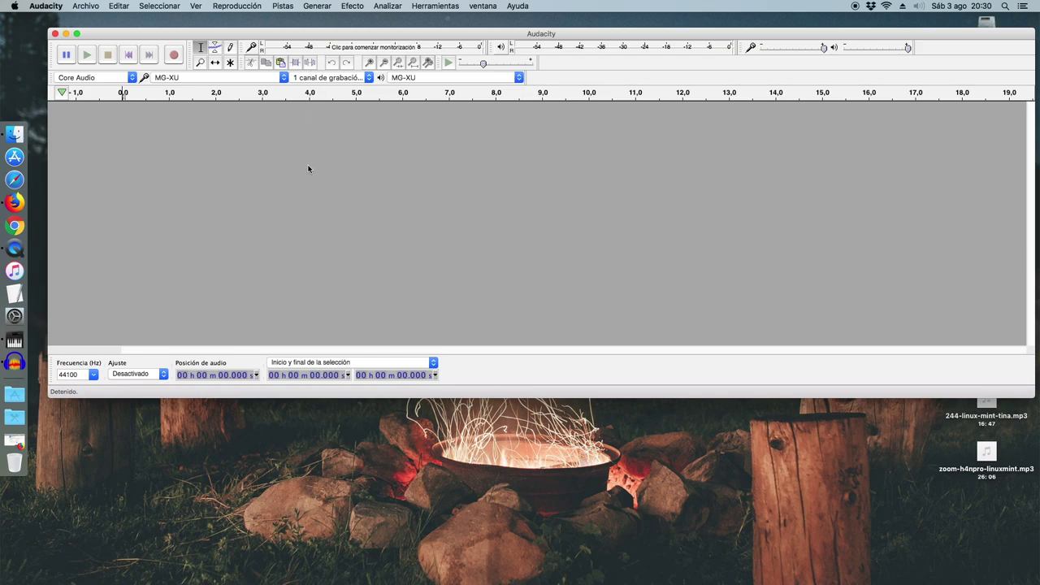
Step: Record a mono voice test of about 13 seconds from the MG-XU input and play it back
click(352, 78)
click(333, 123)
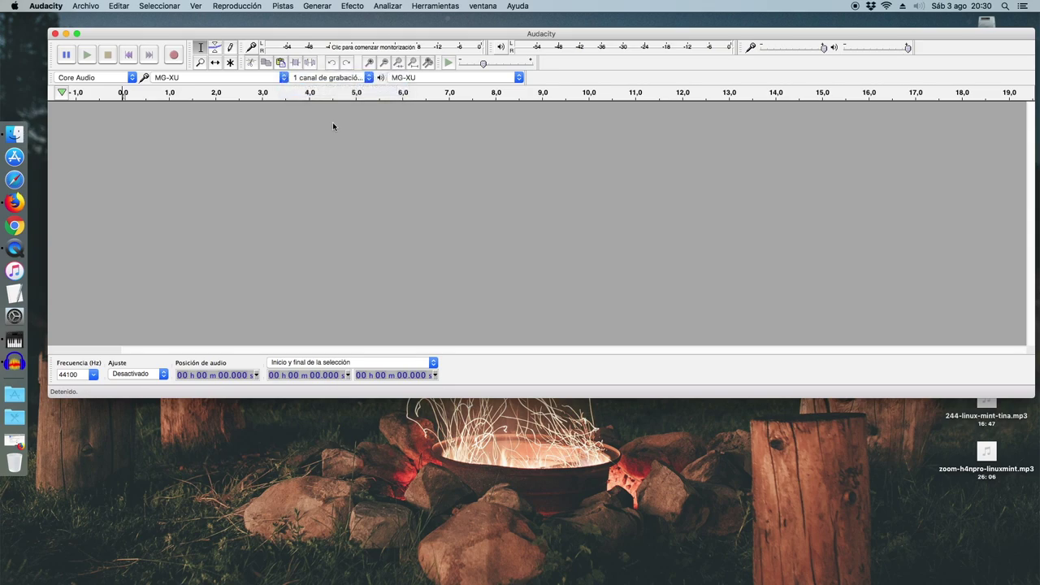
click(175, 57)
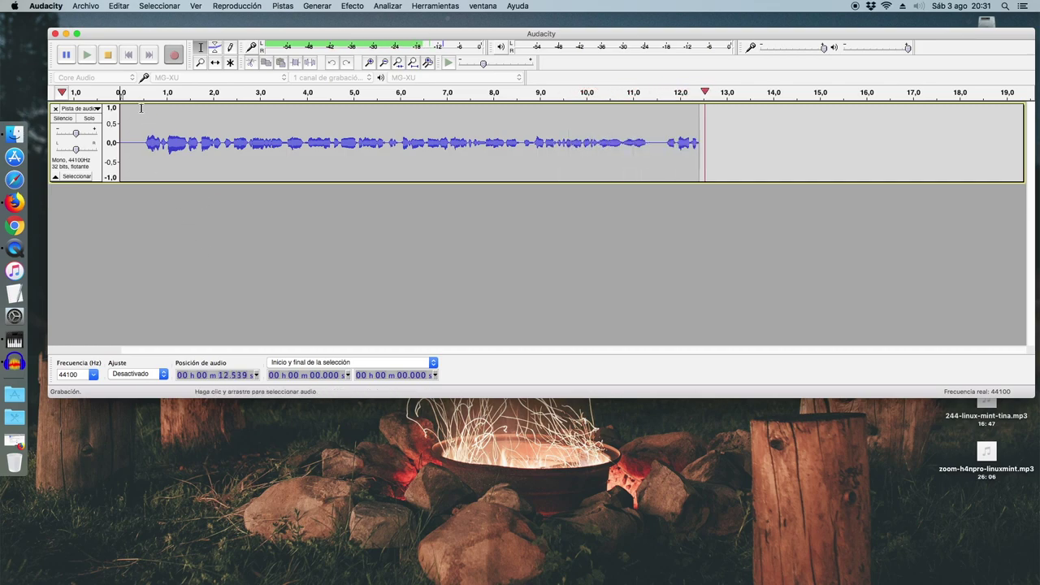
click(109, 60)
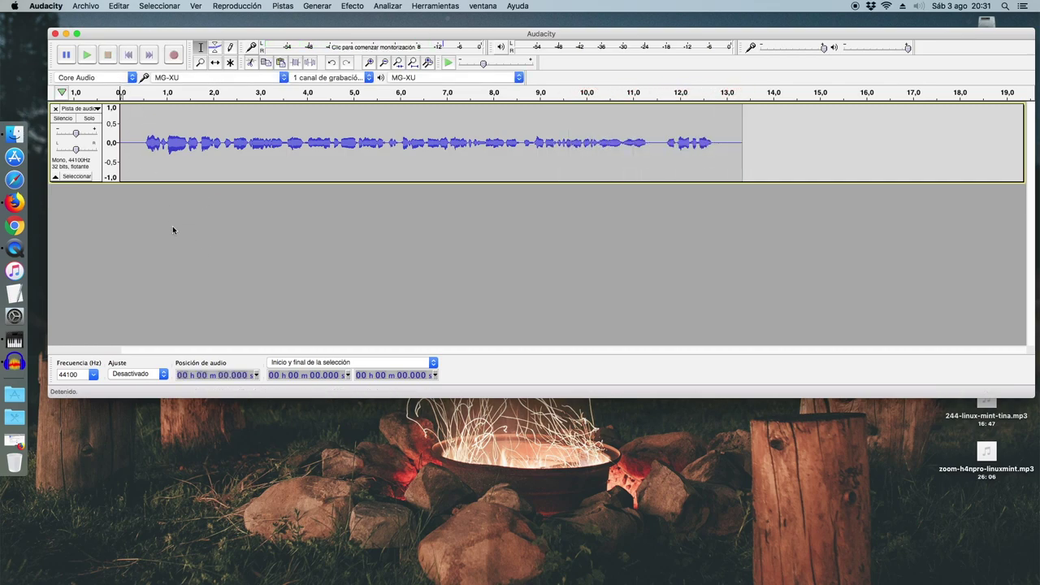
click(88, 55)
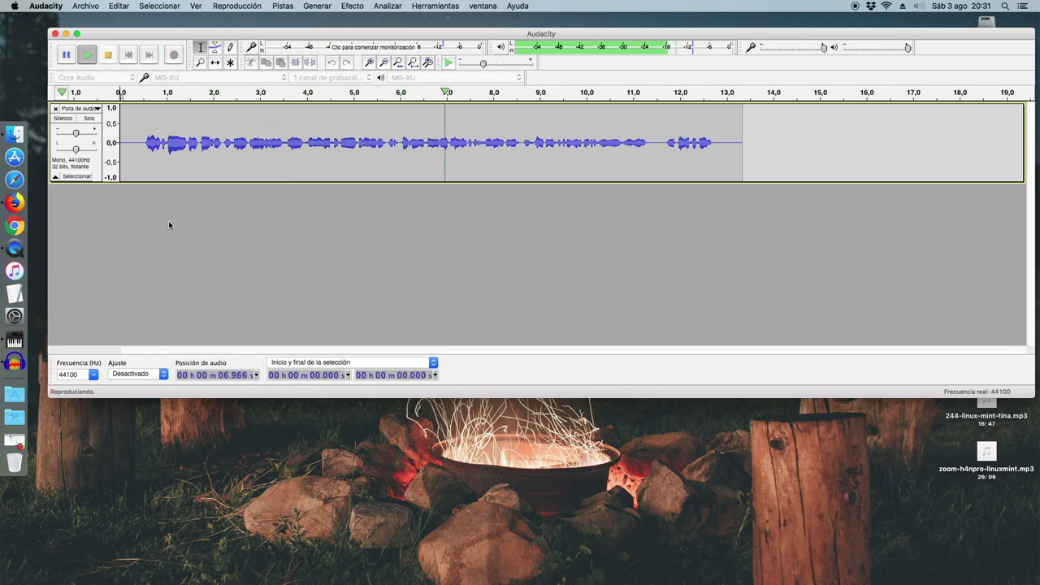
Step: Stop playback, replay the voice test from about 3 seconds on the timeline, and stop it again
click(110, 57)
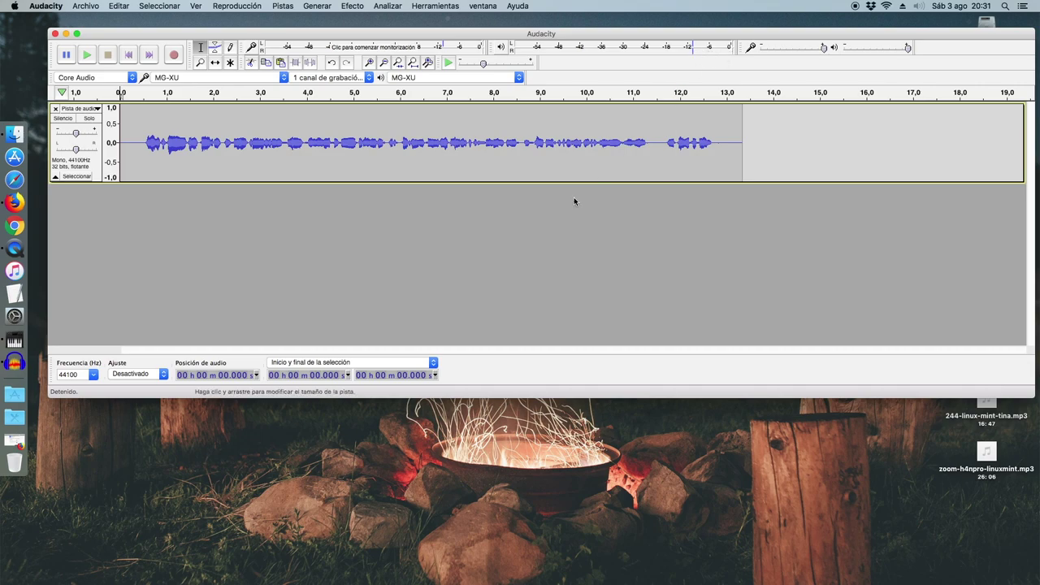
click(269, 93)
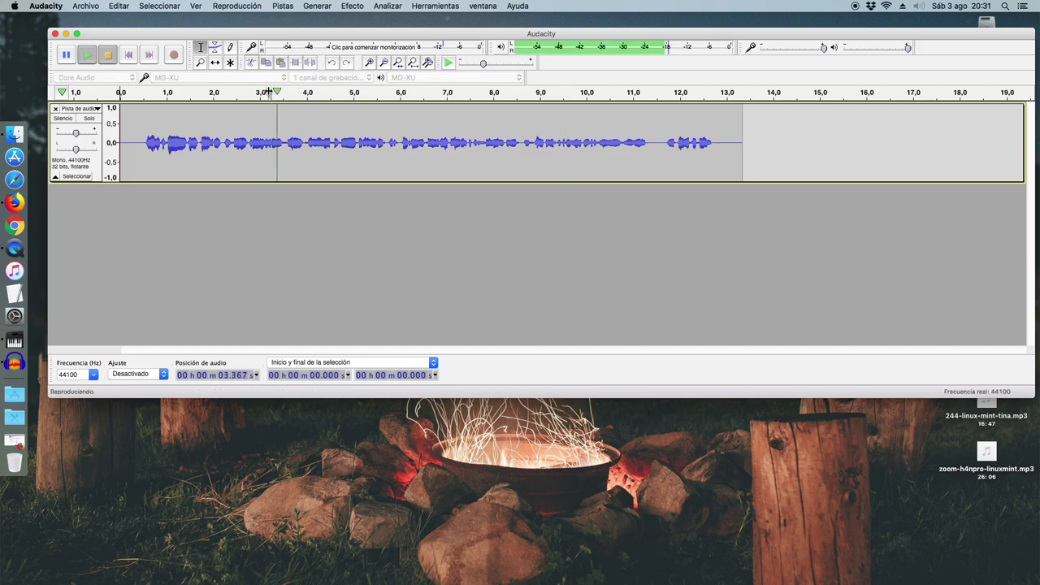
click(111, 57)
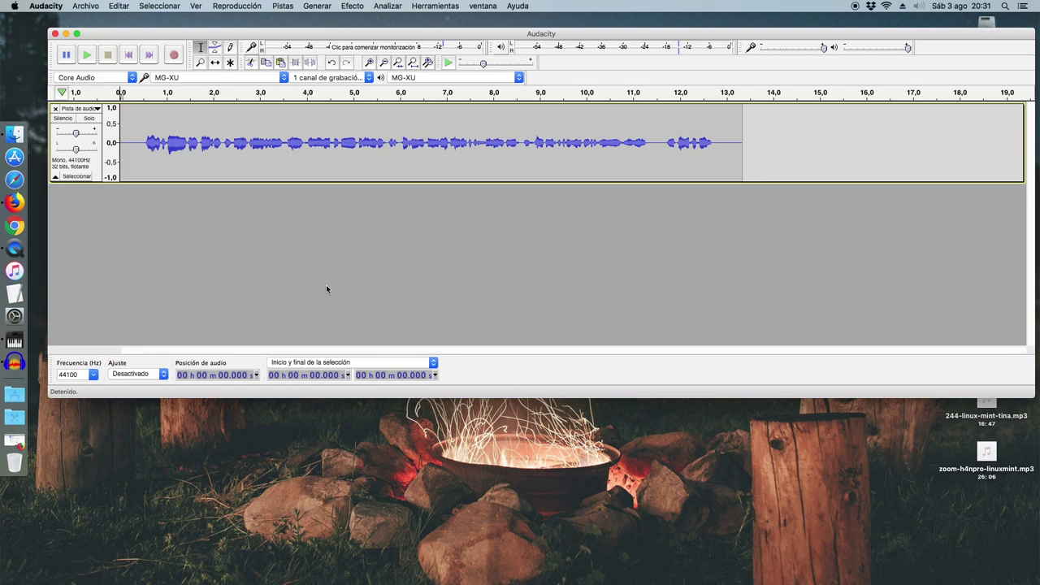
Step: Delete the silent ending of the voice track, selecting from 12.771 s to 13.677 s
click(784, 130)
drag(759, 140, 714, 148)
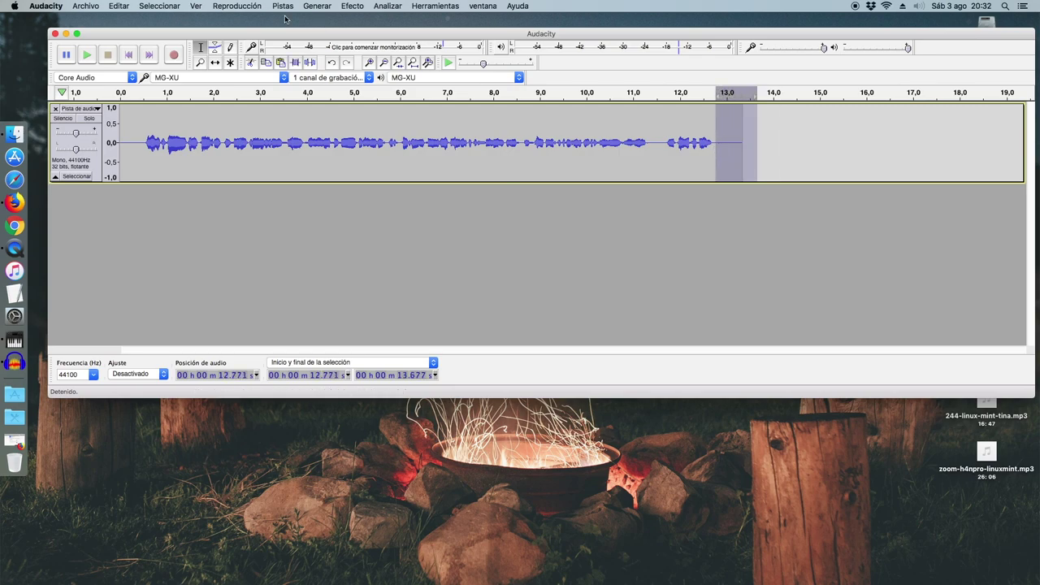
click(118, 6)
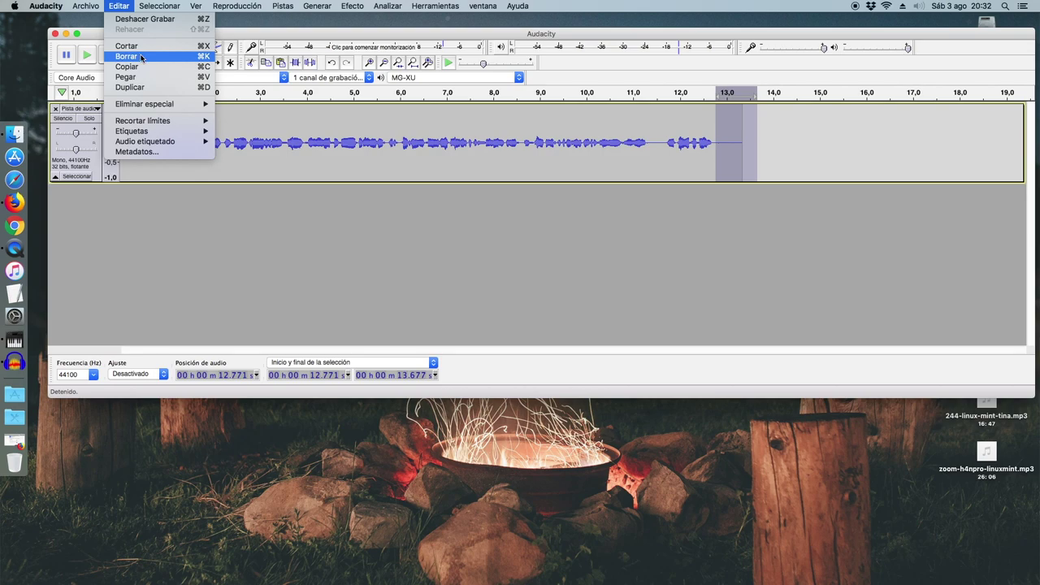
click(159, 65)
Step: Delete the silent opening of the voice track, from 0 to 0.522 s
drag(145, 142, 112, 141)
click(119, 6)
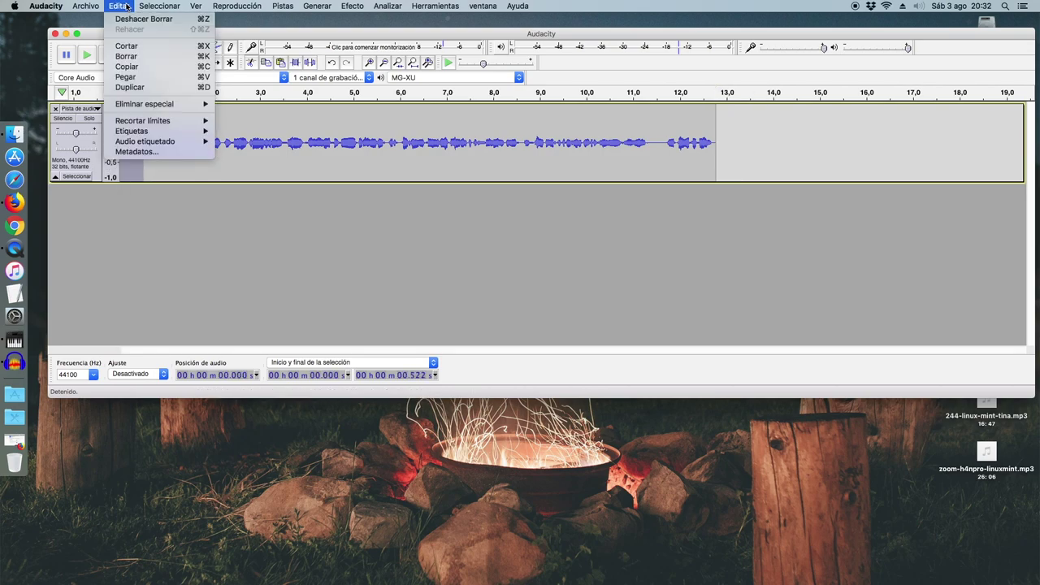
click(124, 56)
click(250, 158)
Step: Increase the voice track's height slightly and select all of its audio
click(183, 178)
drag(213, 182, 81, 199)
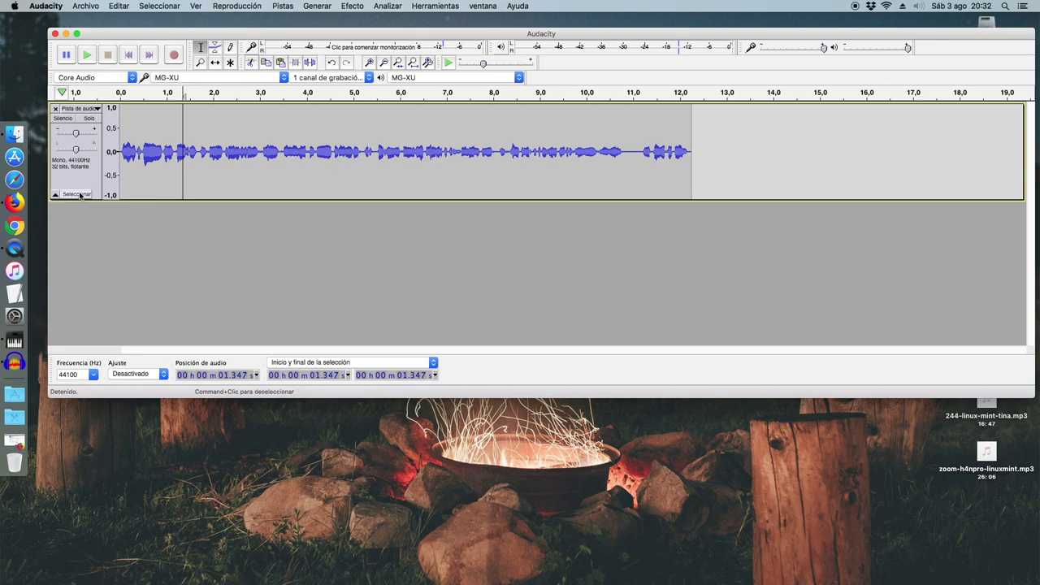
click(78, 195)
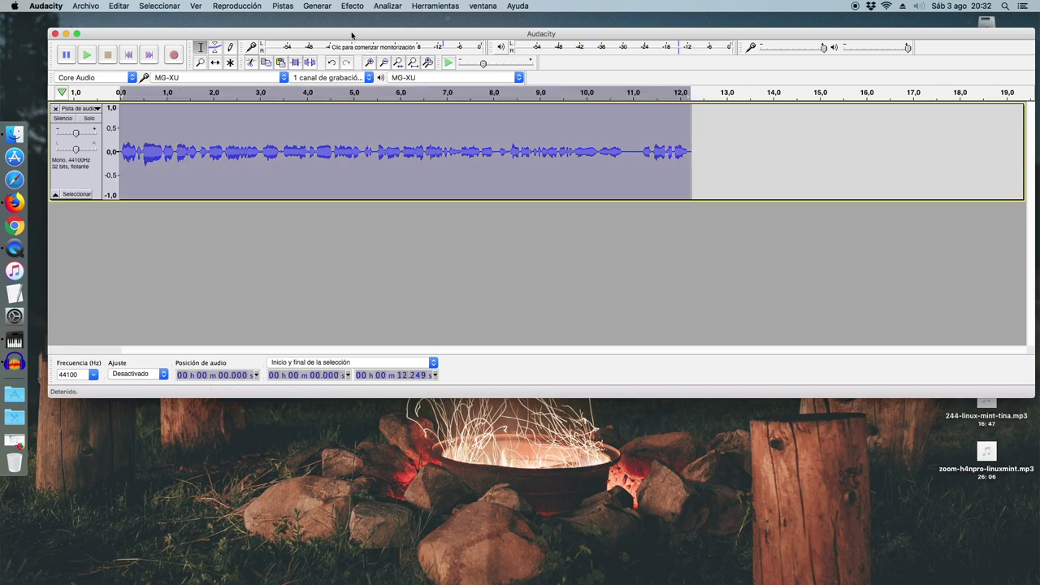
Step: Look over the audio effects around Normalizar without applying any, shift the project window slightly upwards, and clear the audio selection
click(317, 5)
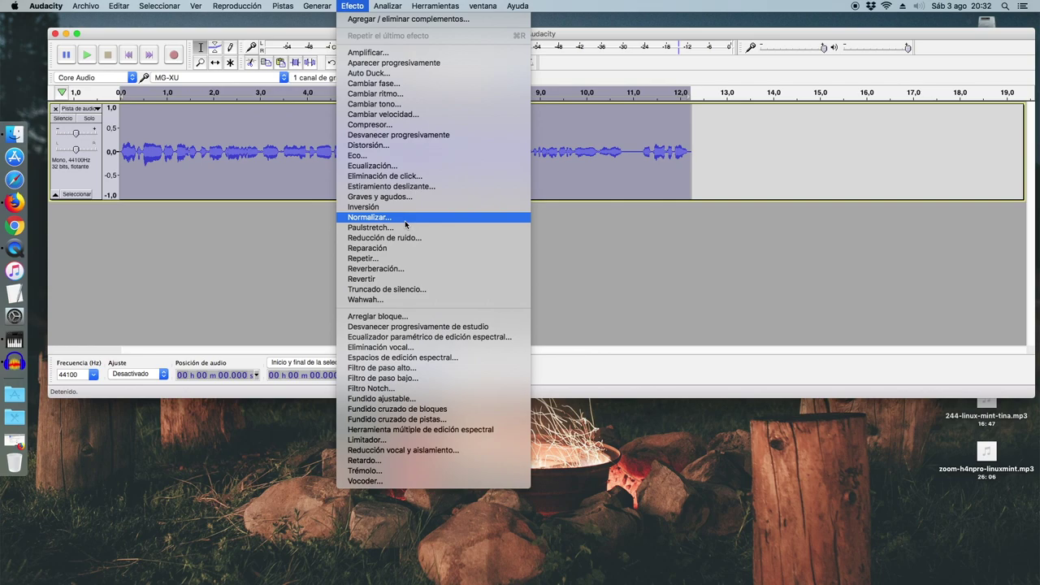
click(277, 242)
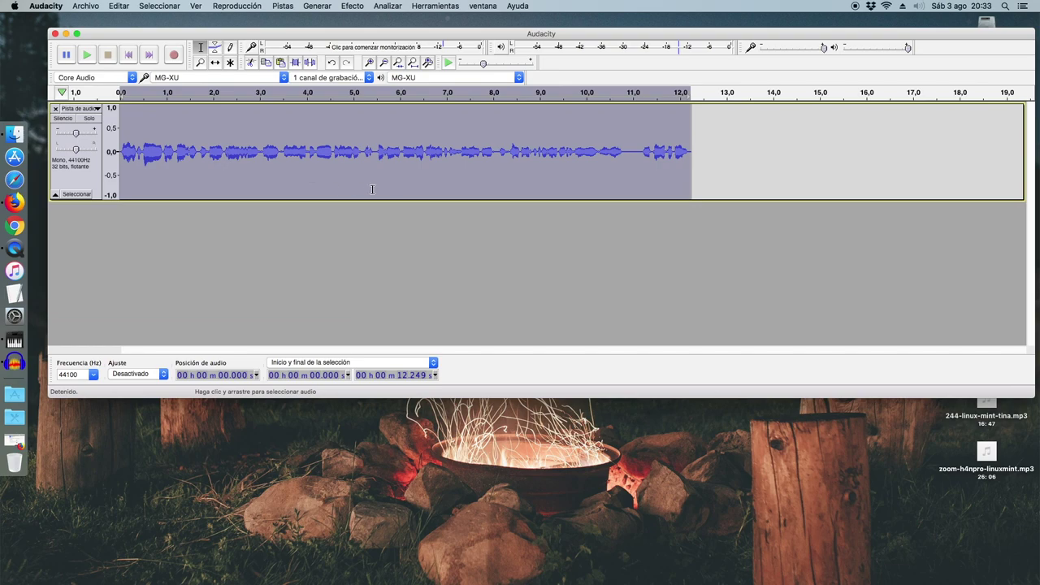
drag(410, 35, 407, 26)
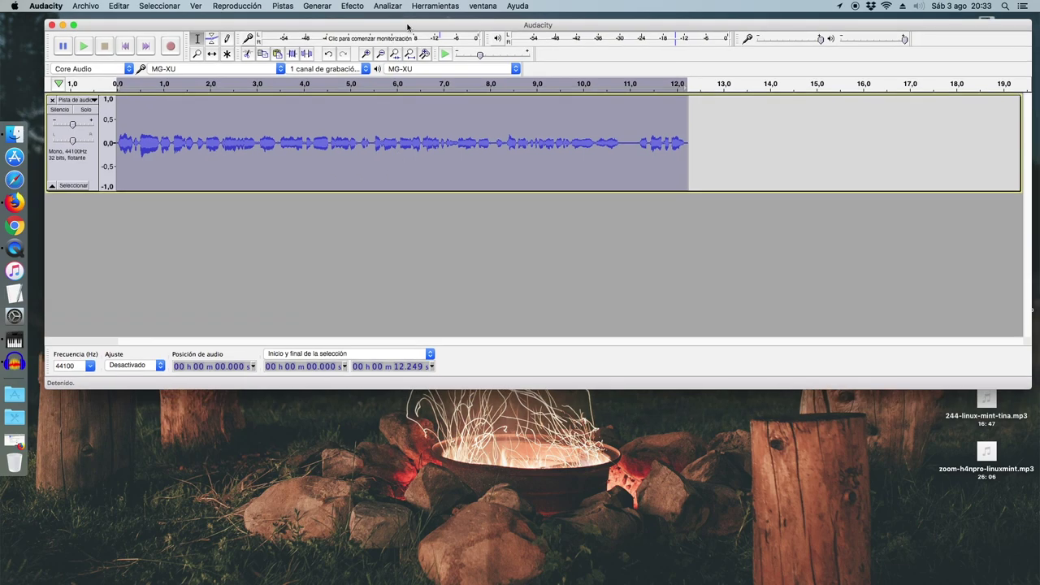
click(393, 313)
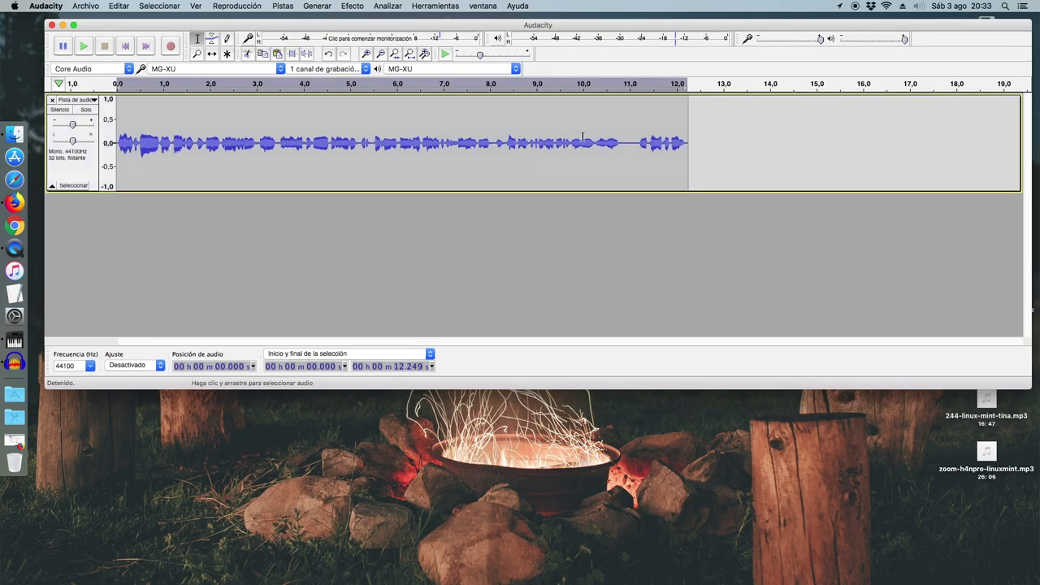
click(724, 143)
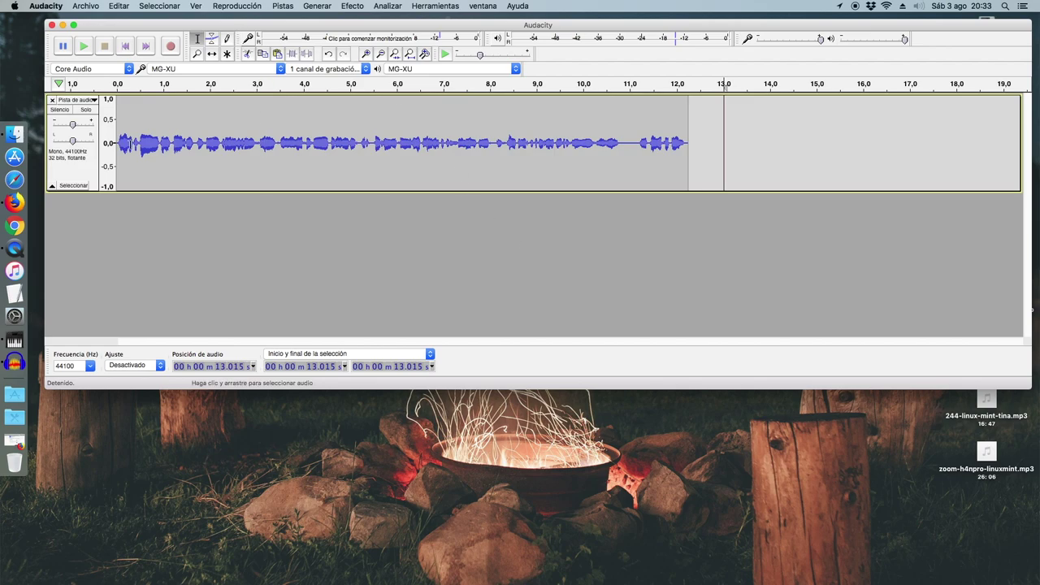
Step: Select the whole voice track, start a WAV export, and set its destination to Escritorio
click(81, 168)
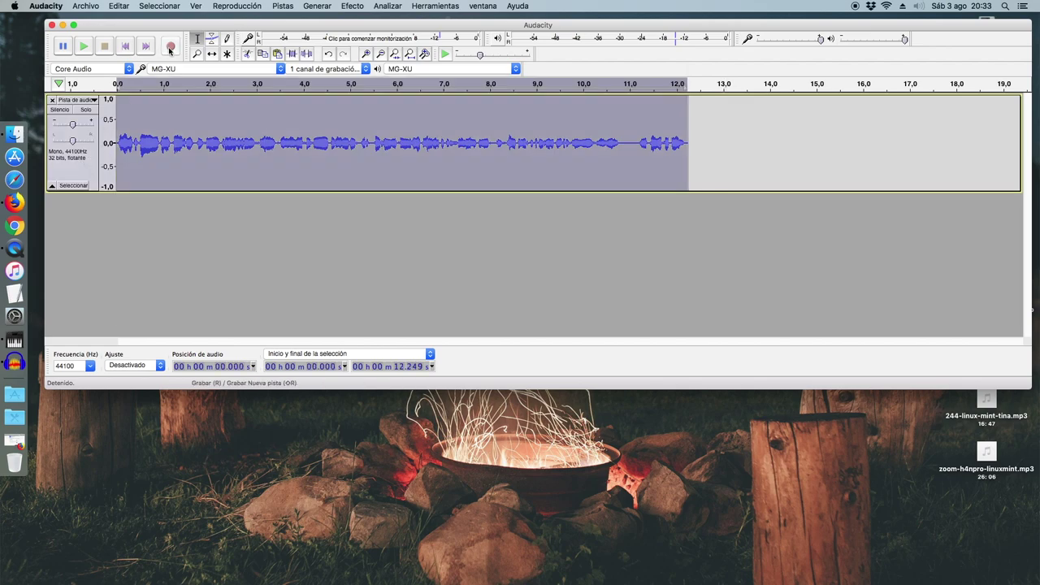
click(86, 6)
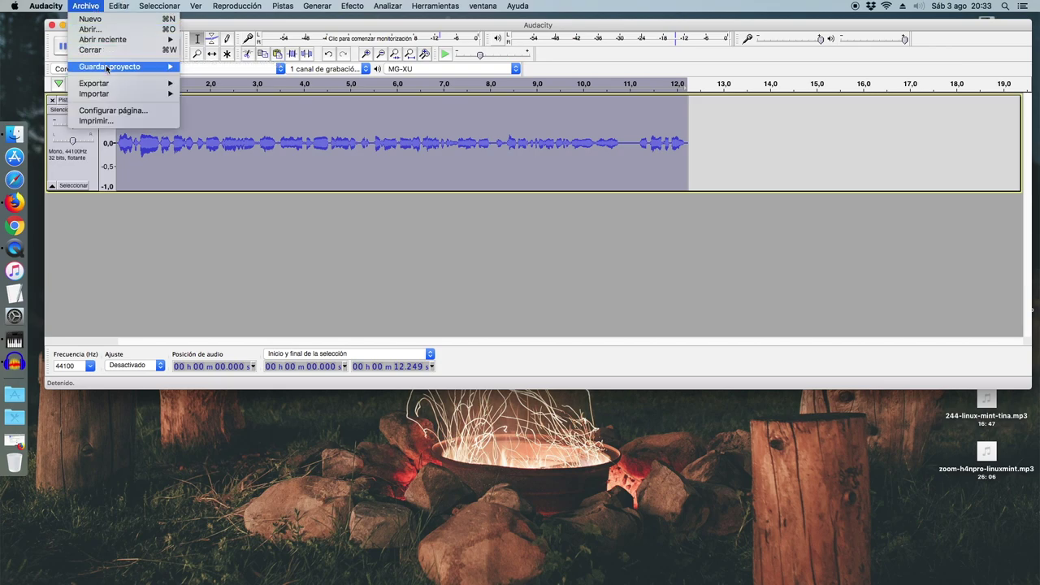
mouse_move(107, 84)
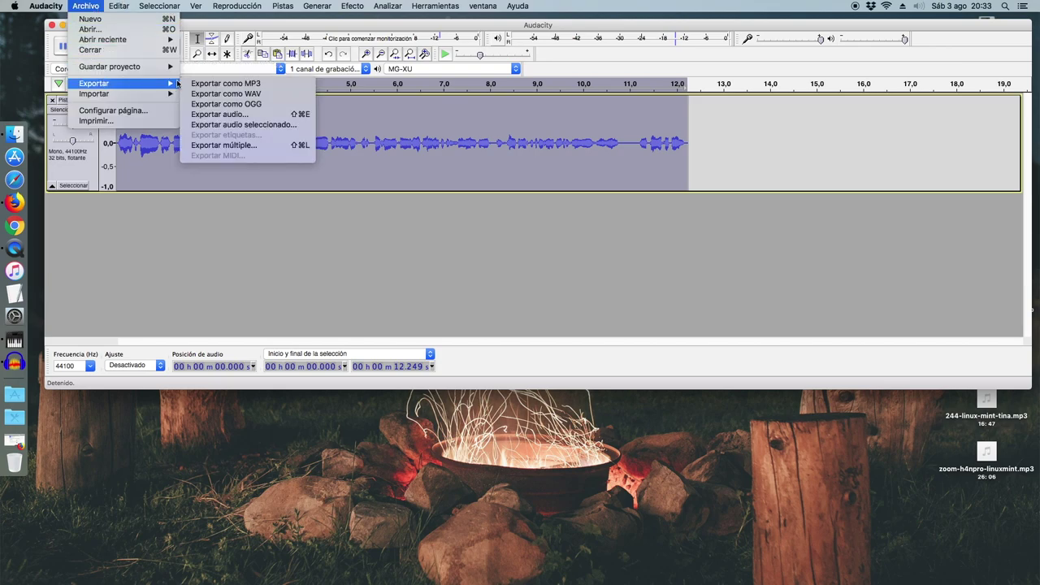
click(258, 95)
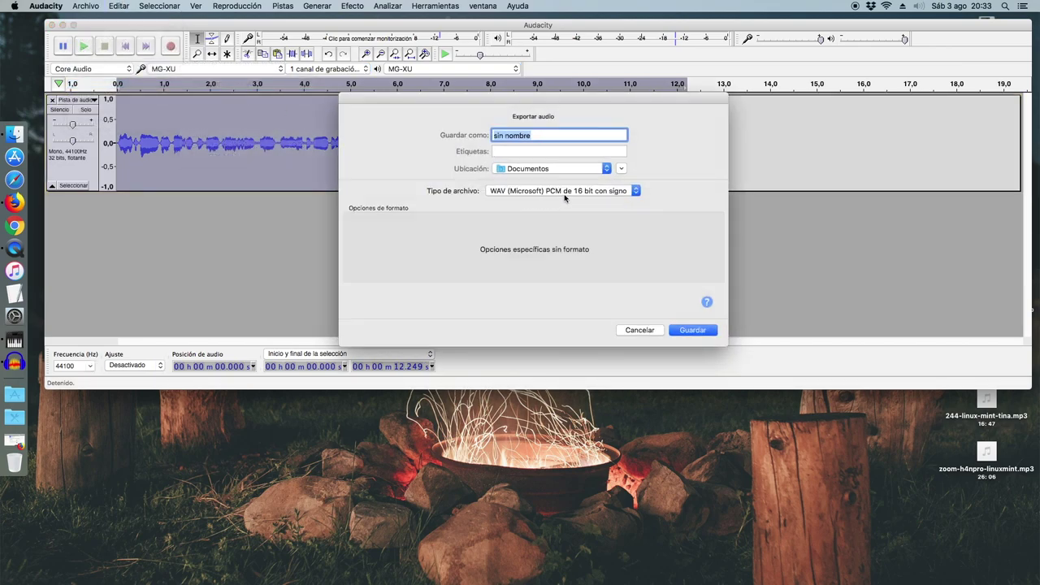
click(548, 171)
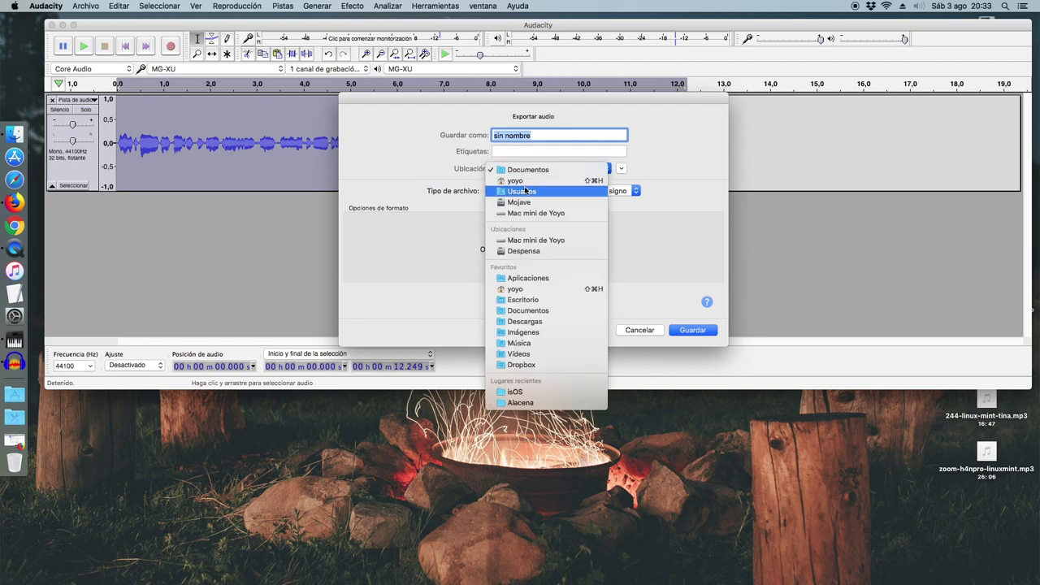
click(542, 300)
Step: Name the export file test, set its format to WAV (Microsoft) PCM de 24 bit con signo, and save it
click(495, 136)
key(super+a)
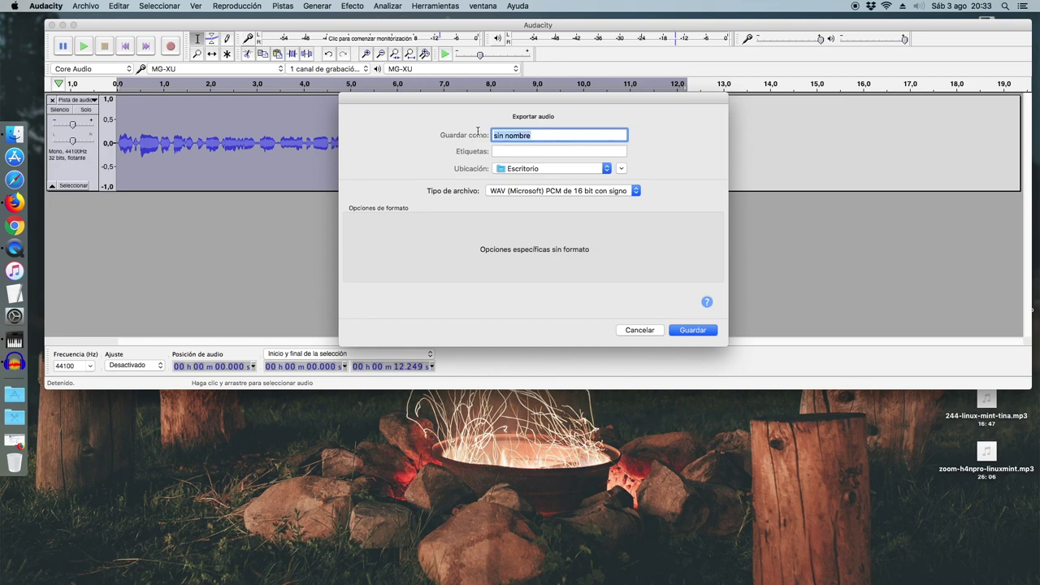
text(test)
click(535, 192)
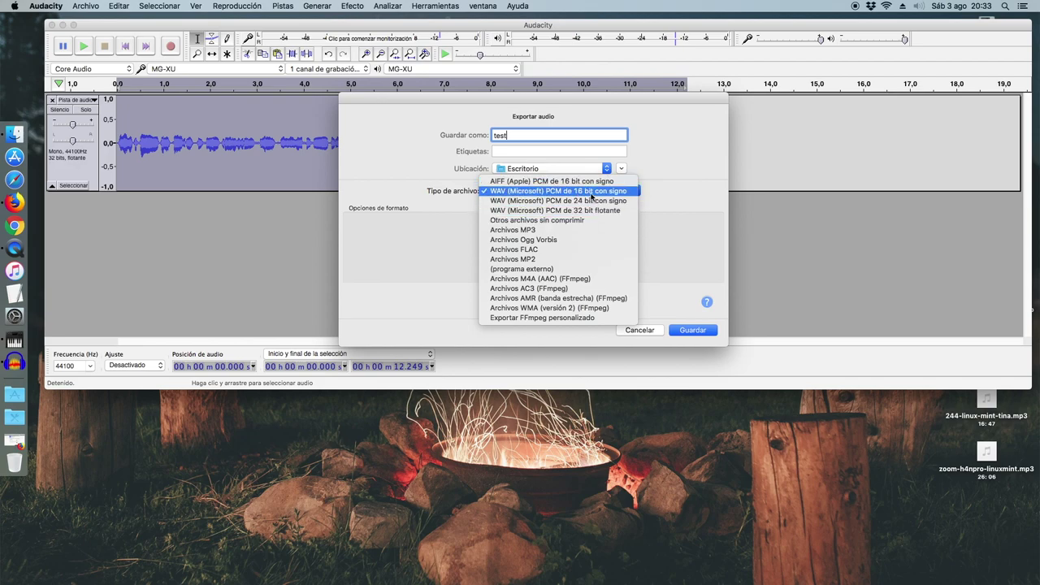
click(558, 204)
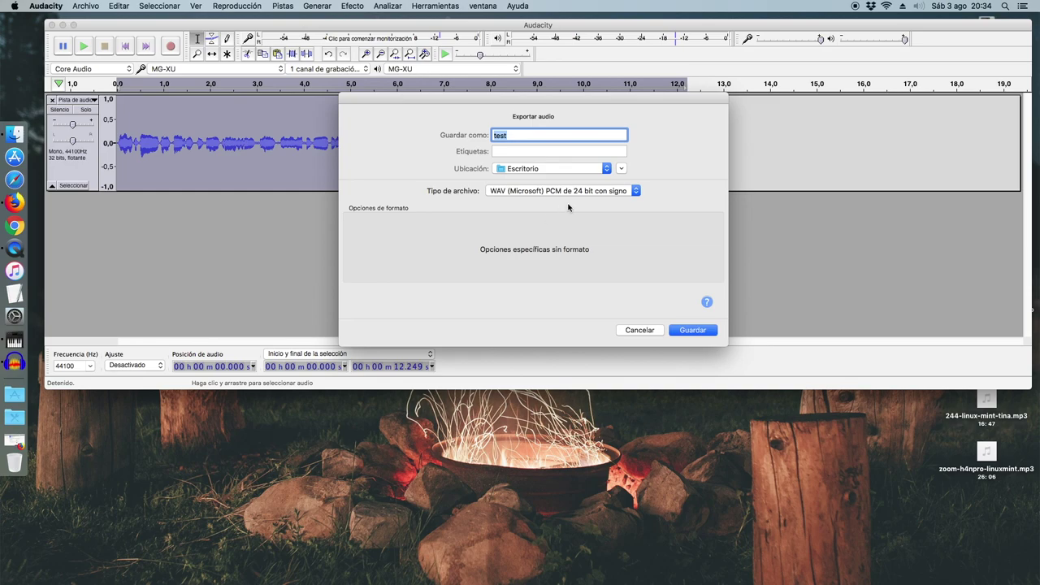
click(526, 143)
click(693, 330)
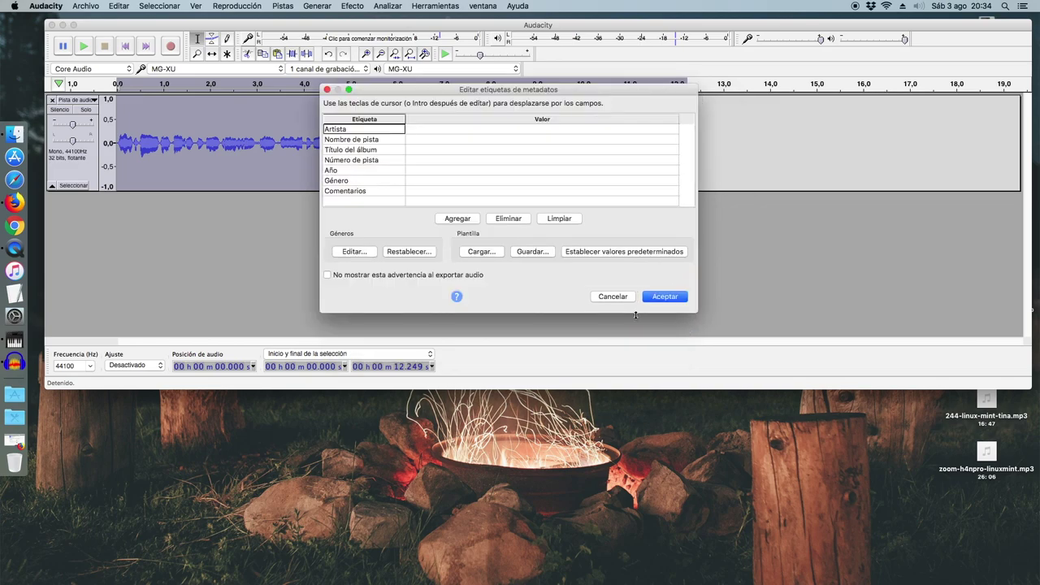
Step: Set the Artista metadata tag to test and accept the tags to complete the export
click(429, 129)
click(429, 129)
text(test)
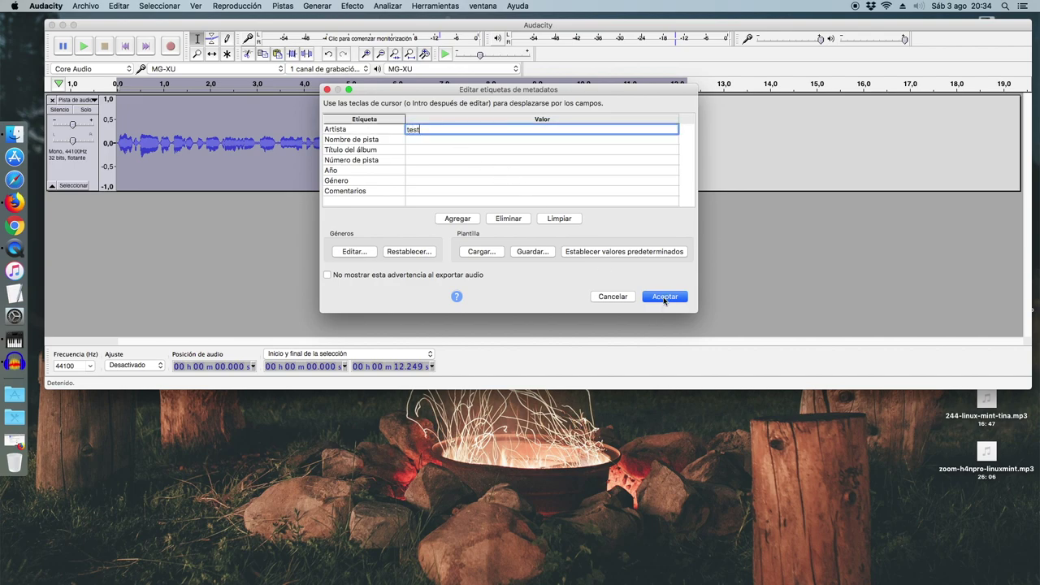
click(664, 297)
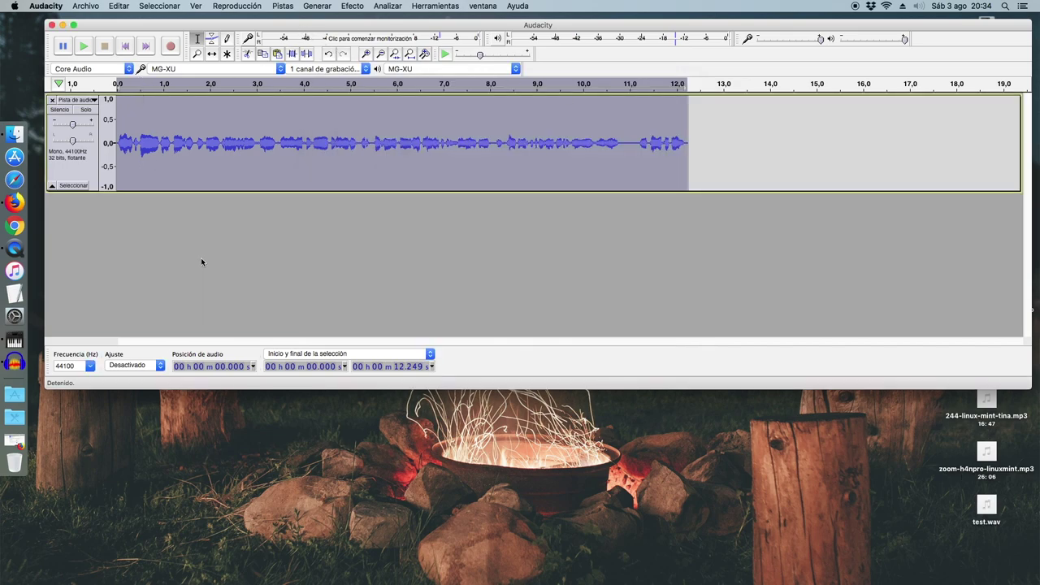
Step: Review the full list of audio effects once more, close it without applying any, and deselect the track
click(352, 7)
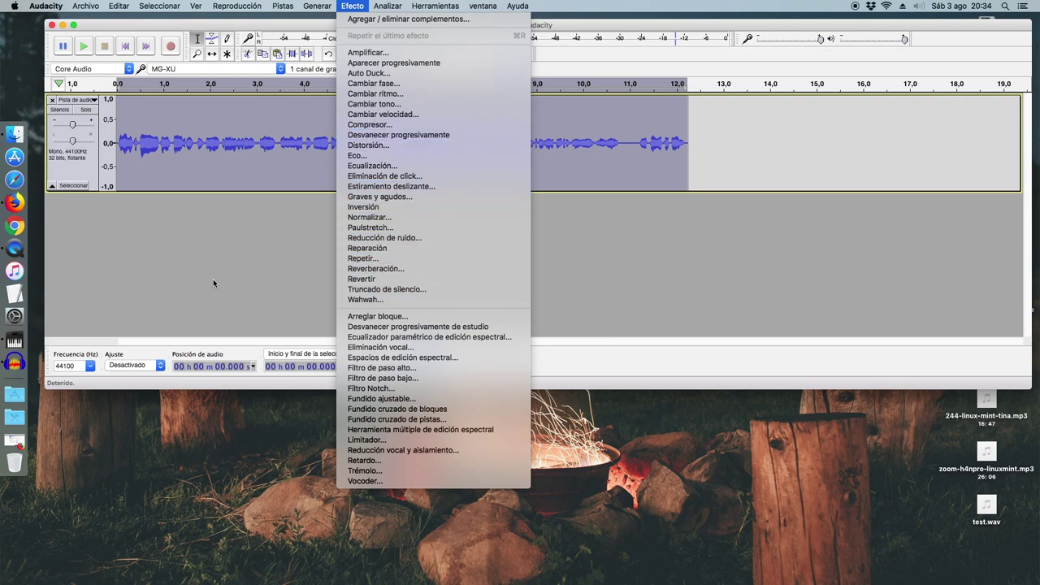
click(228, 260)
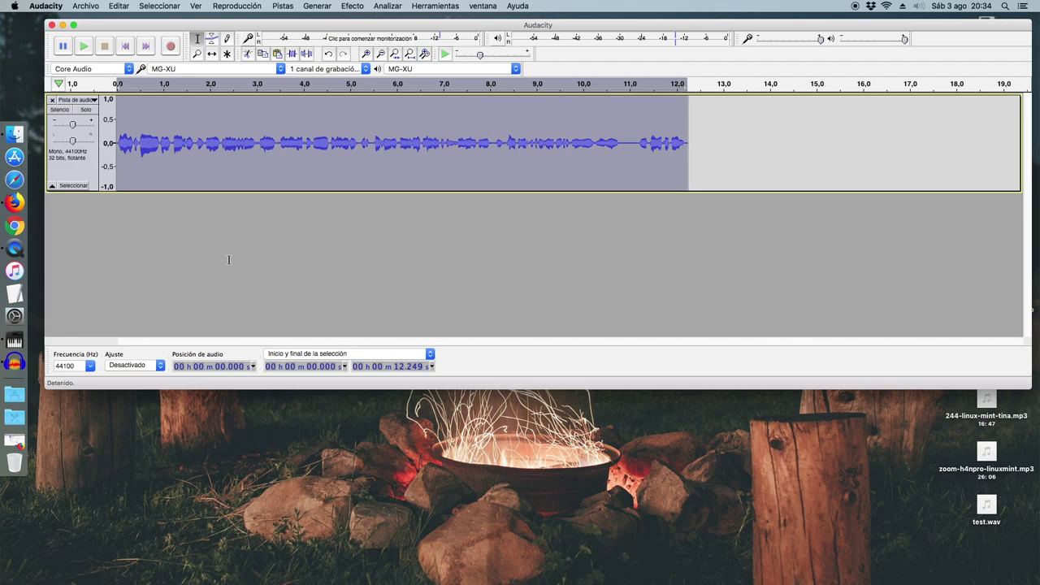
click(224, 262)
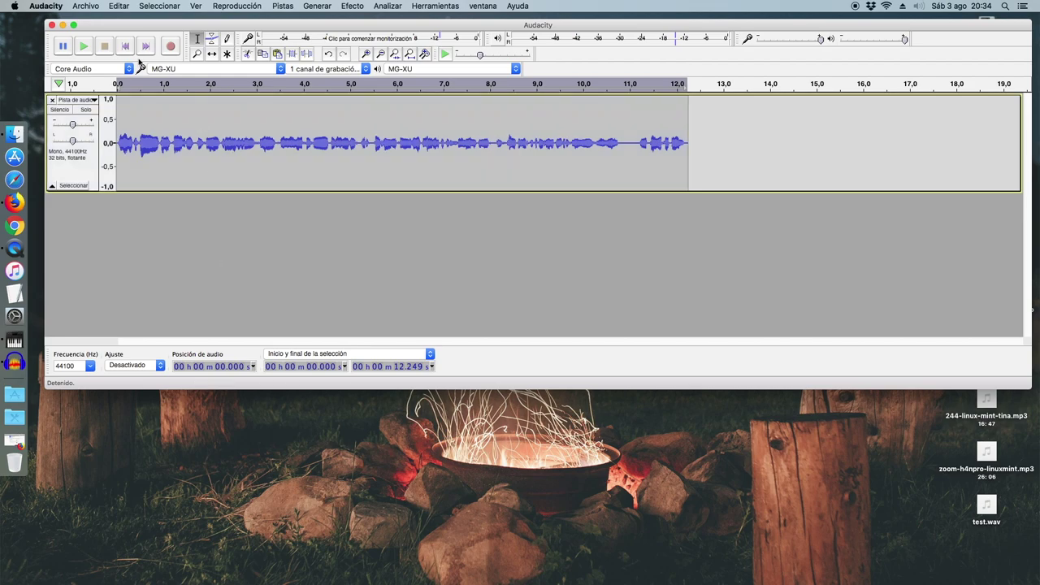
Step: Quit Audacity without saving the project changes
click(46, 6)
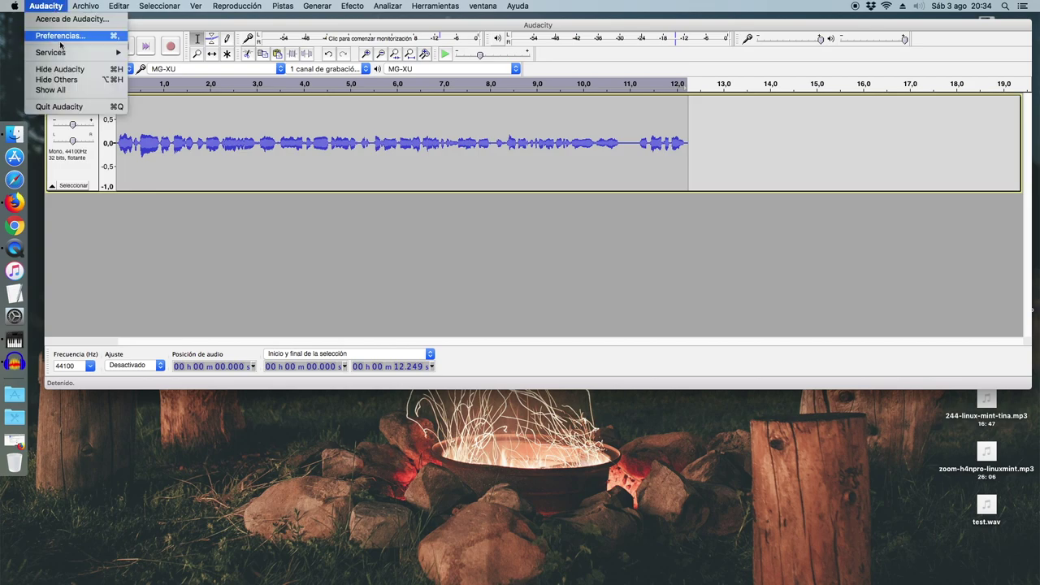
click(63, 107)
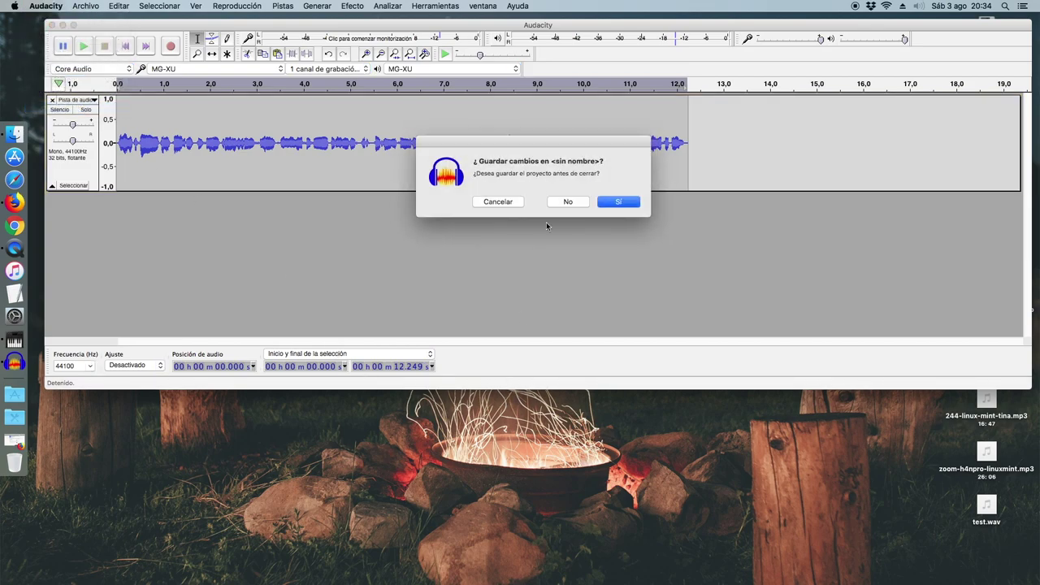
click(552, 202)
Step: Move test.wav away from the desktop's icon column and briefly preview the exported audio
drag(983, 505, 857, 503)
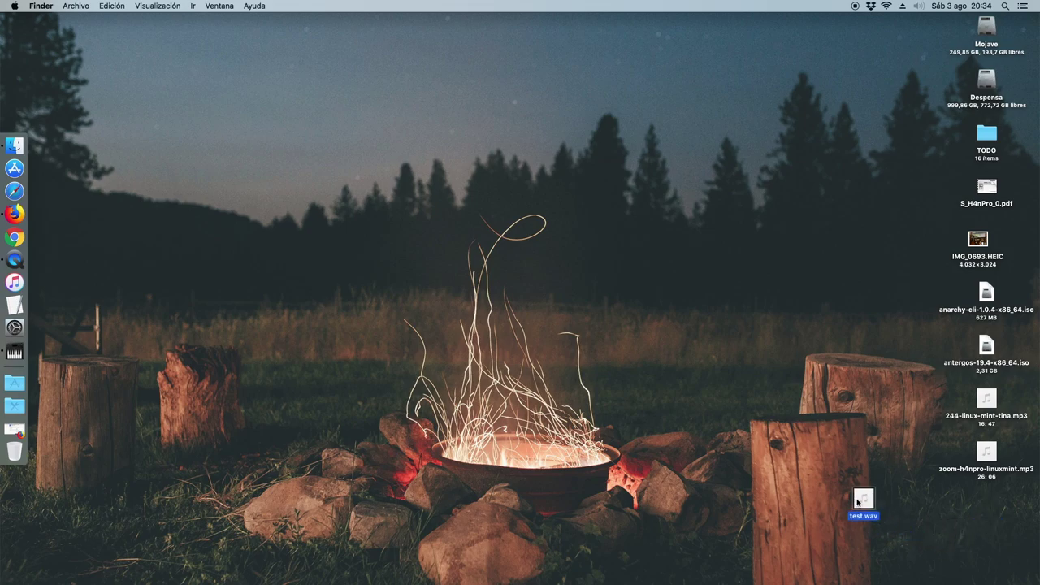
key(space)
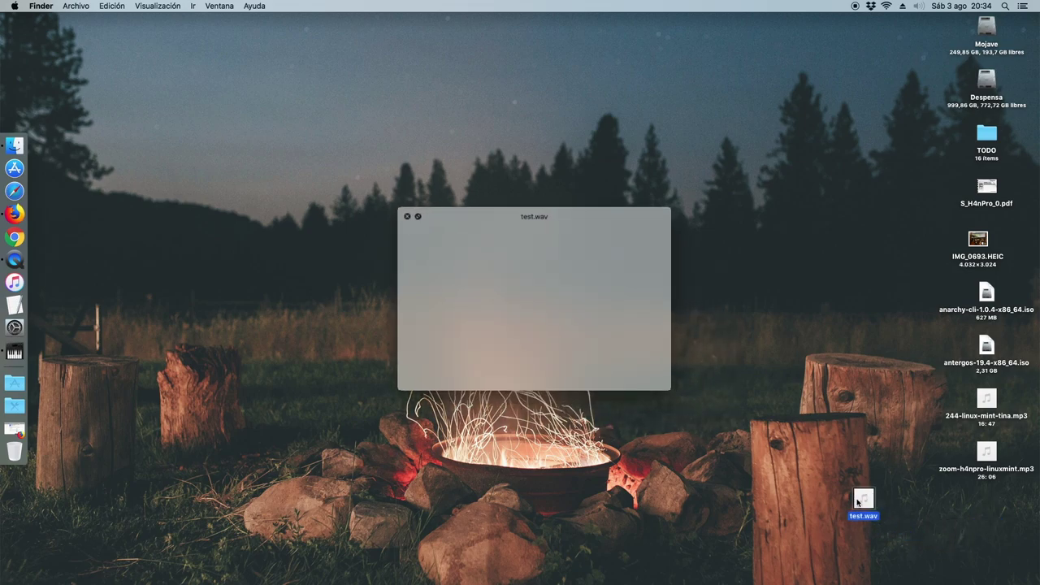
key(space)
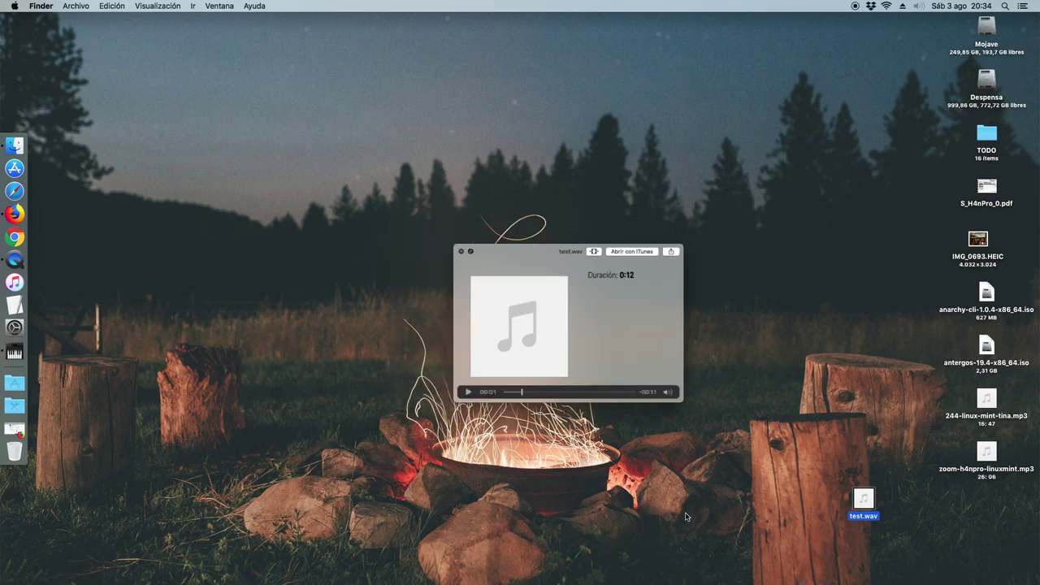
drag(864, 502, 917, 519)
Step: Open the list of installed applications, switch to Firefox, and show the ocenaudio website
click(15, 382)
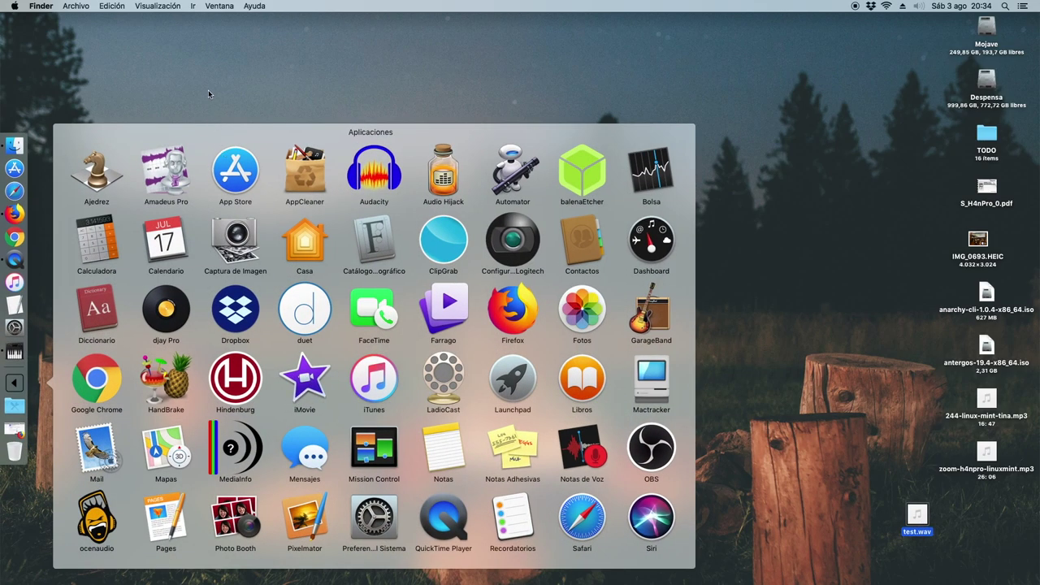
click(15, 214)
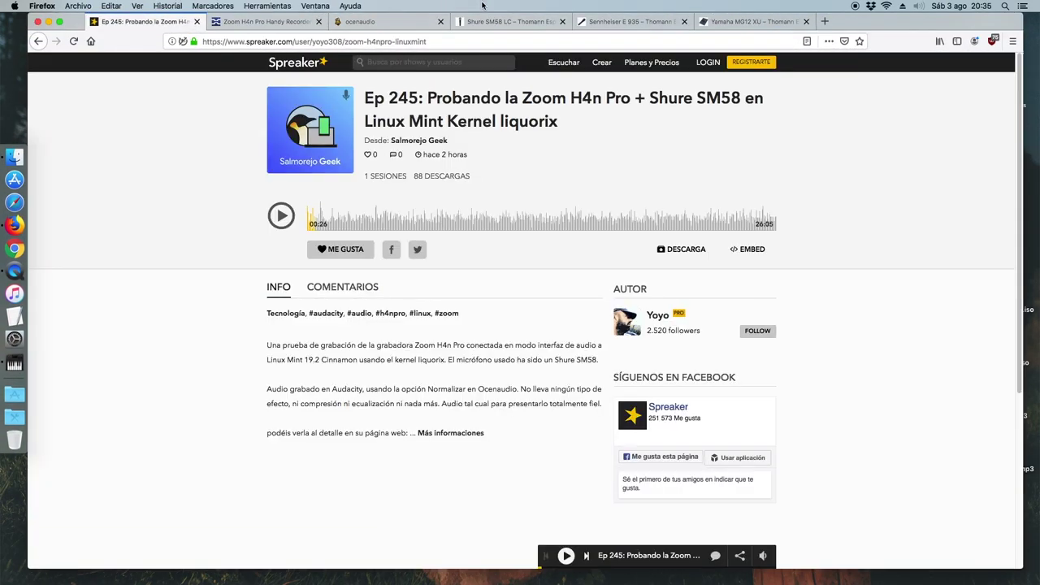
click(362, 22)
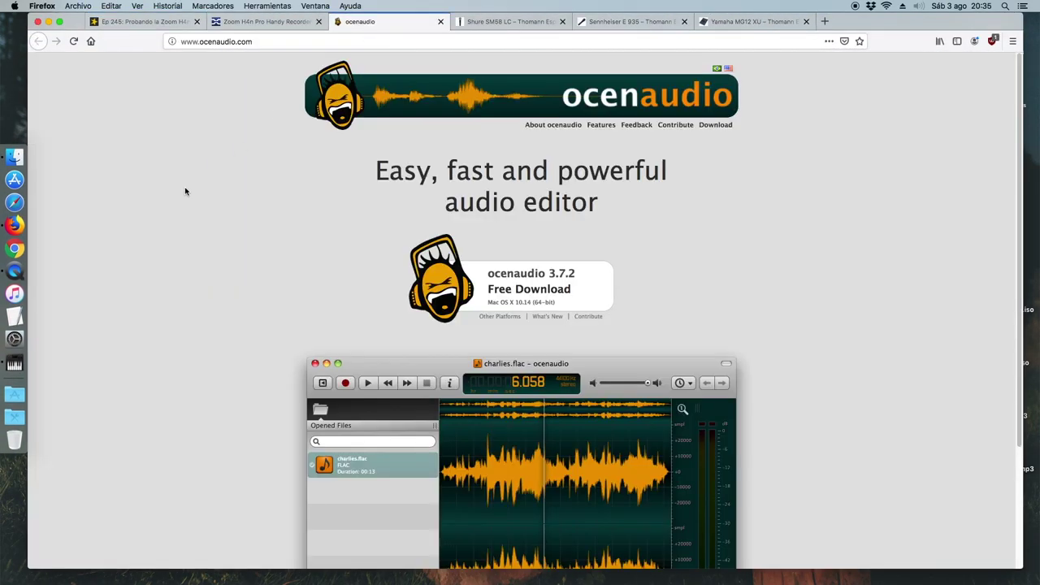
Step: Look over the ocenaudio home page, open its download page, and review the versions offered for Windows, Mac and Linux
scroll(236, 213, down, 5)
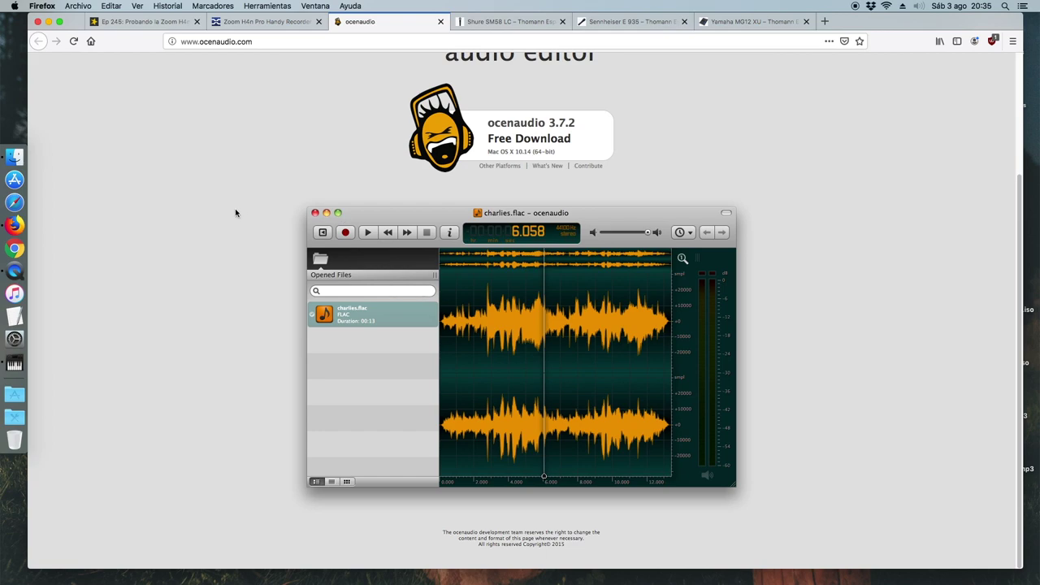
scroll(234, 211, up, 5)
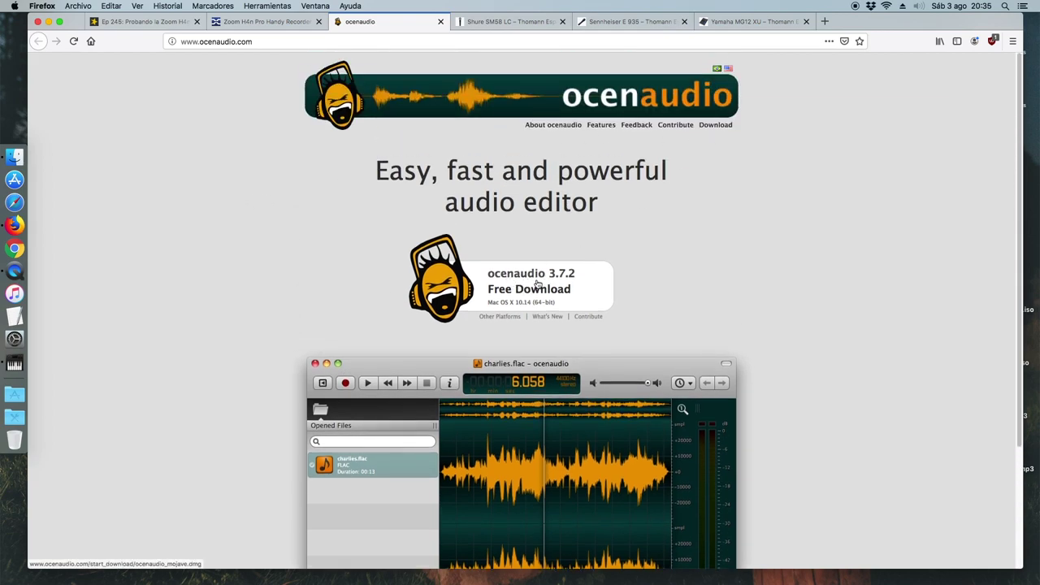
click(715, 124)
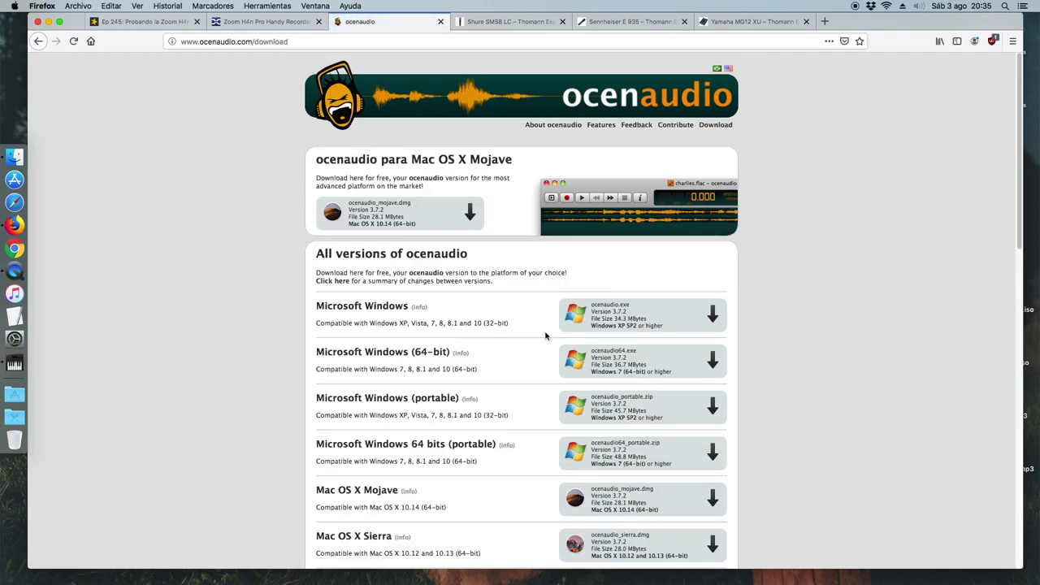
scroll(556, 336, down, 1)
scroll(556, 336, down, 10)
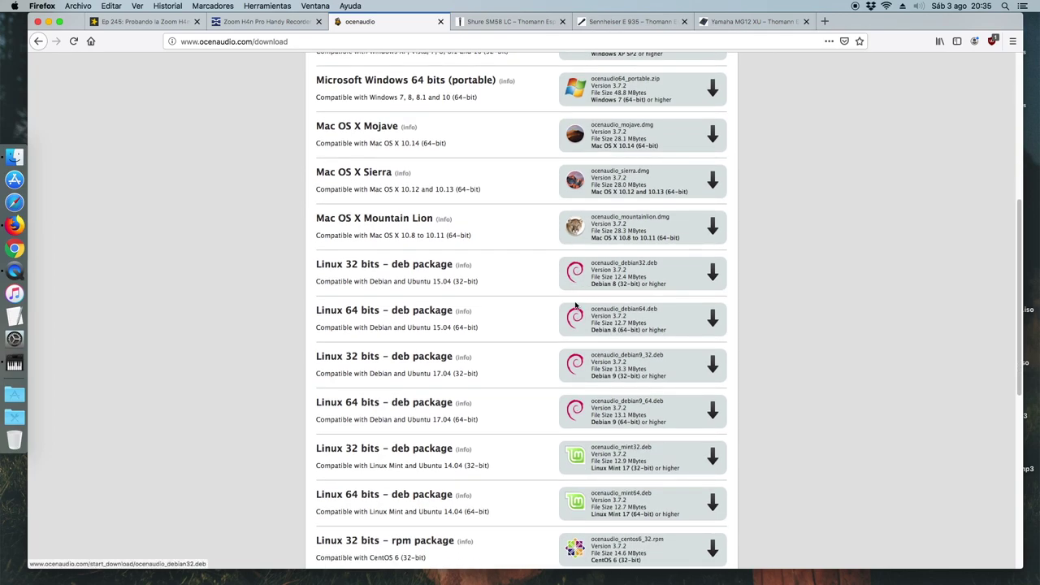
scroll(613, 333, down, 11)
scroll(621, 350, down, 1)
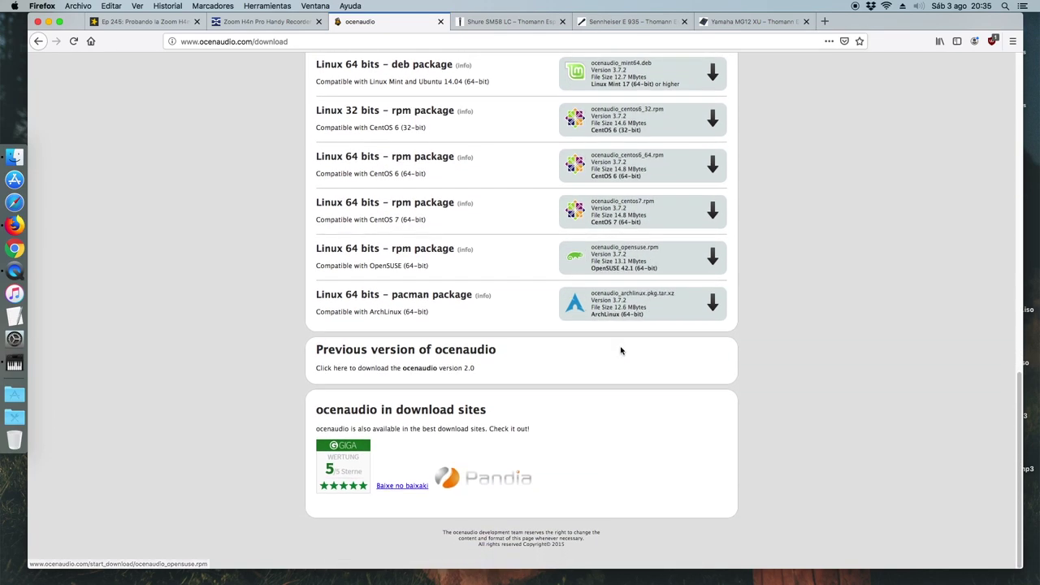
scroll(455, 227, up, 12)
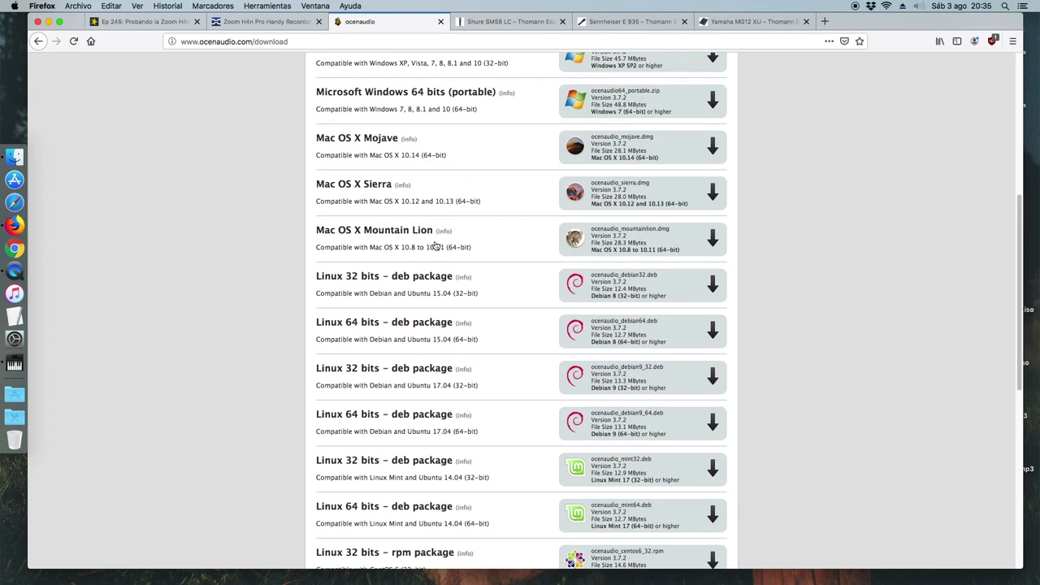
scroll(388, 305, up, 9)
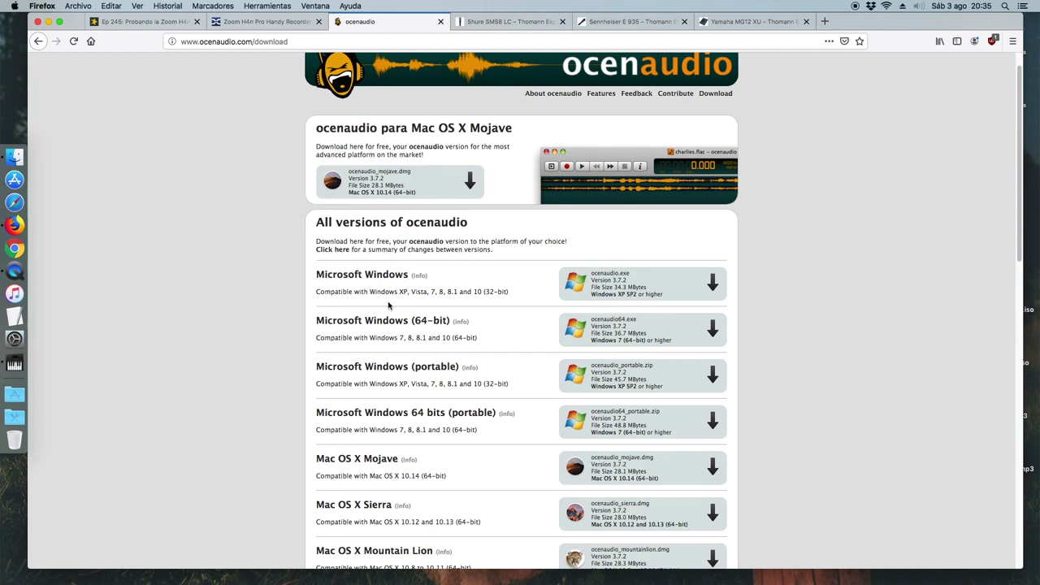
scroll(388, 306, up, 2)
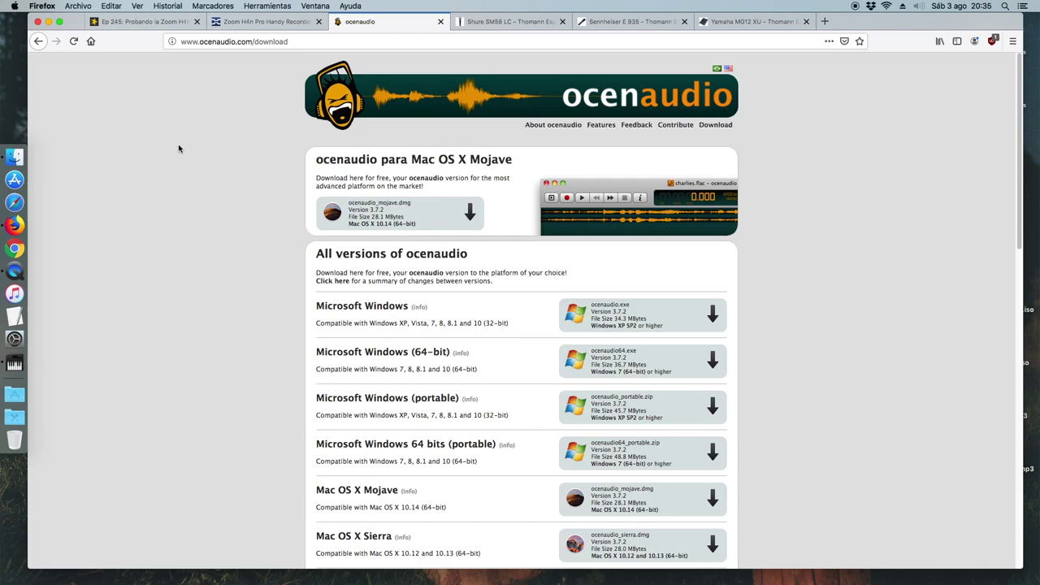
Step: Minimize the browser, launch ocenaudio from the installed applications, and allow the downloaded app to open
click(48, 21)
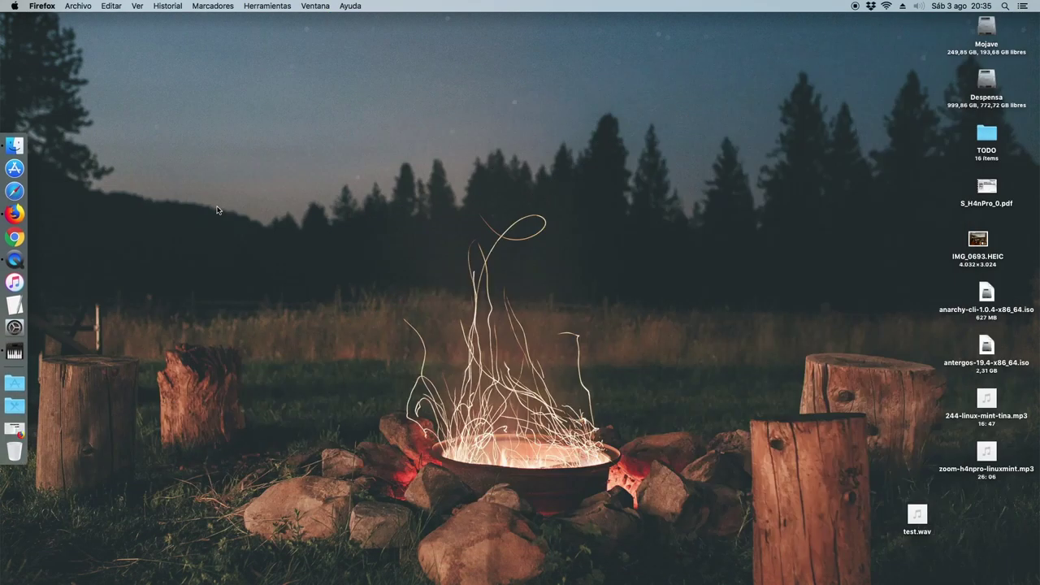
click(15, 383)
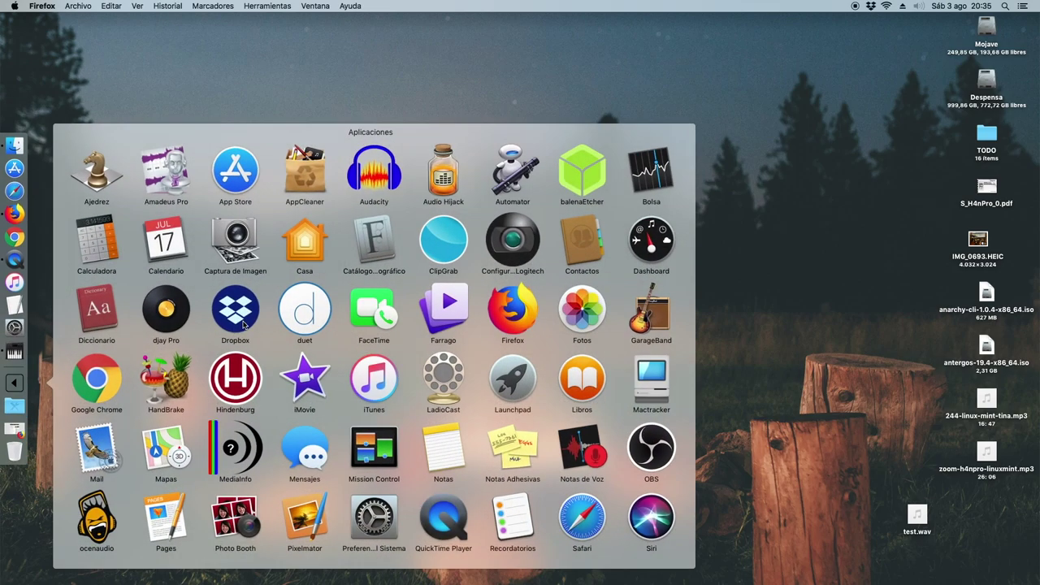
scroll(260, 335, down, 3)
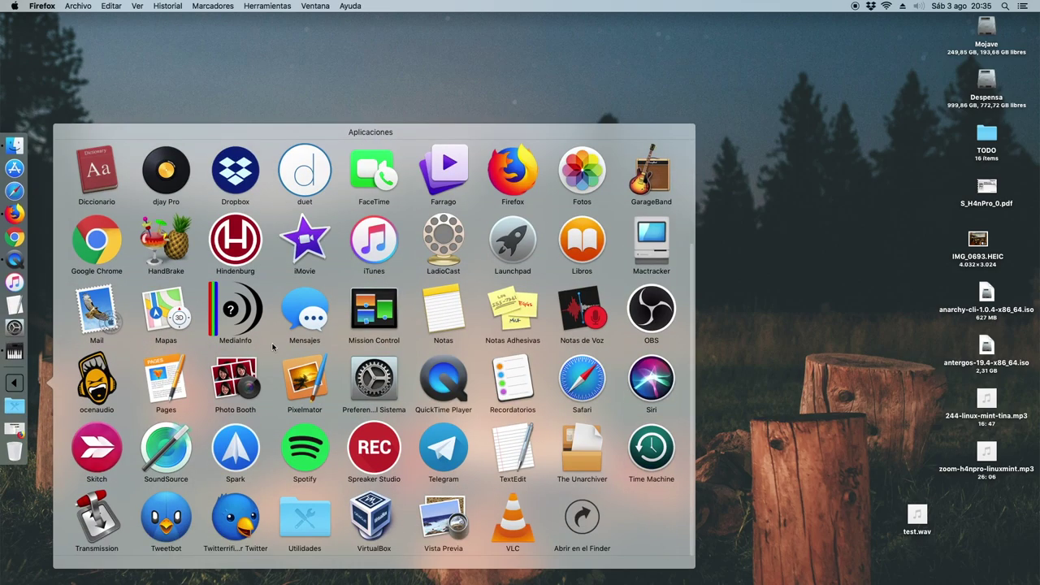
click(96, 390)
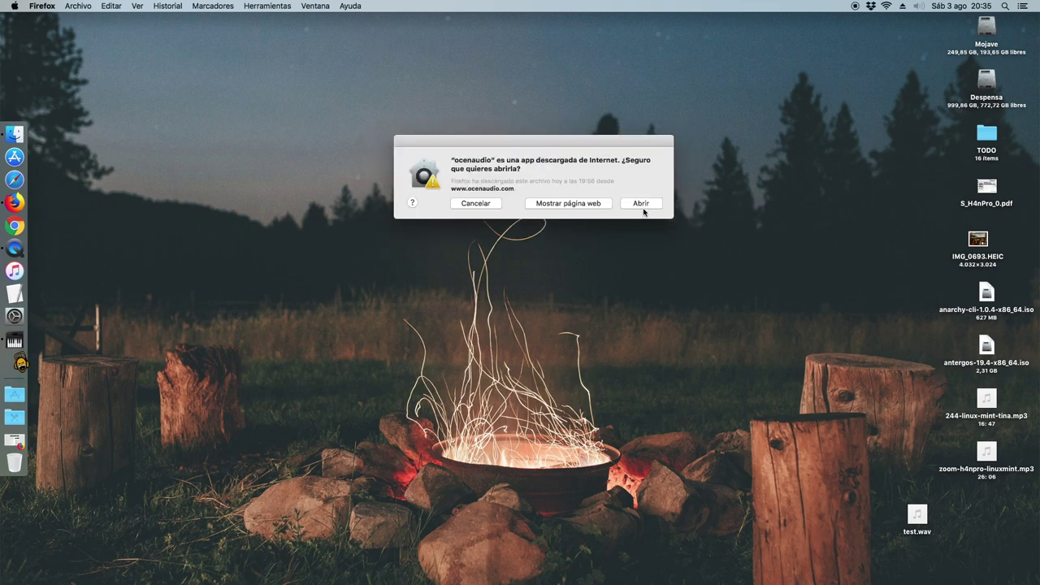
click(642, 203)
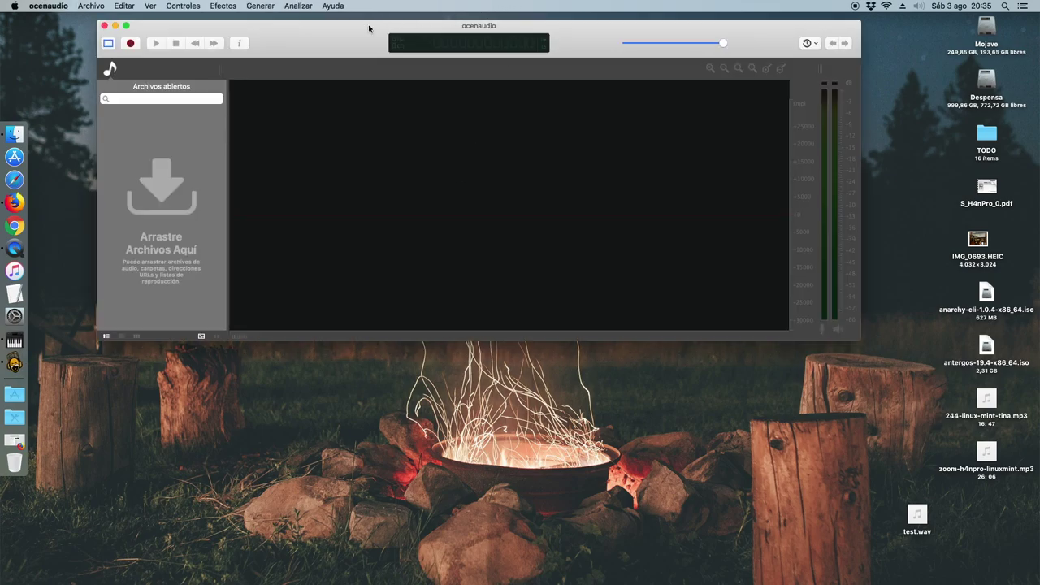
Step: Reposition the ocenaudio window on the desktop and enlarge it slightly
drag(370, 29, 333, 36)
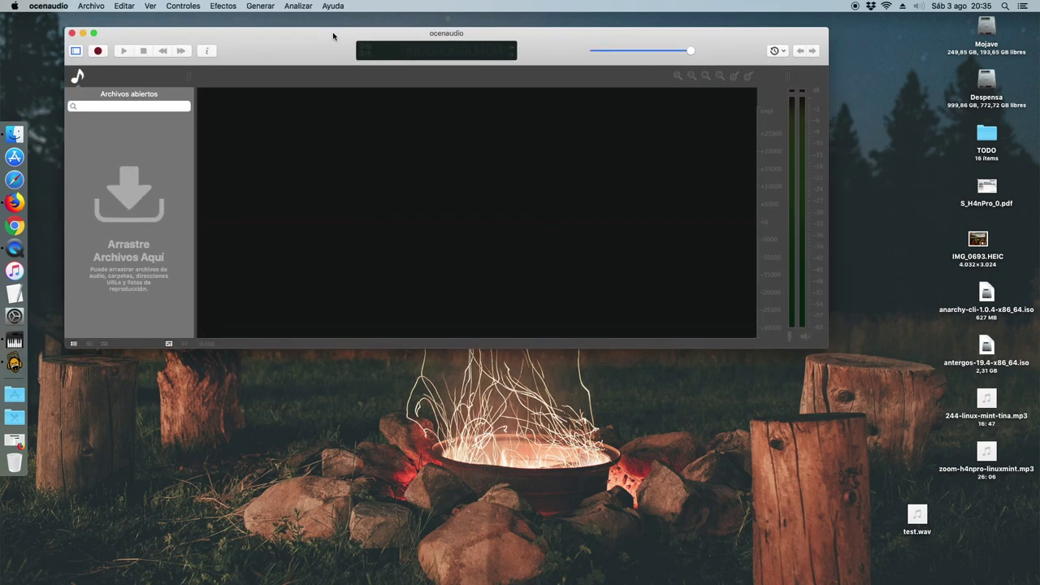
drag(827, 348, 884, 360)
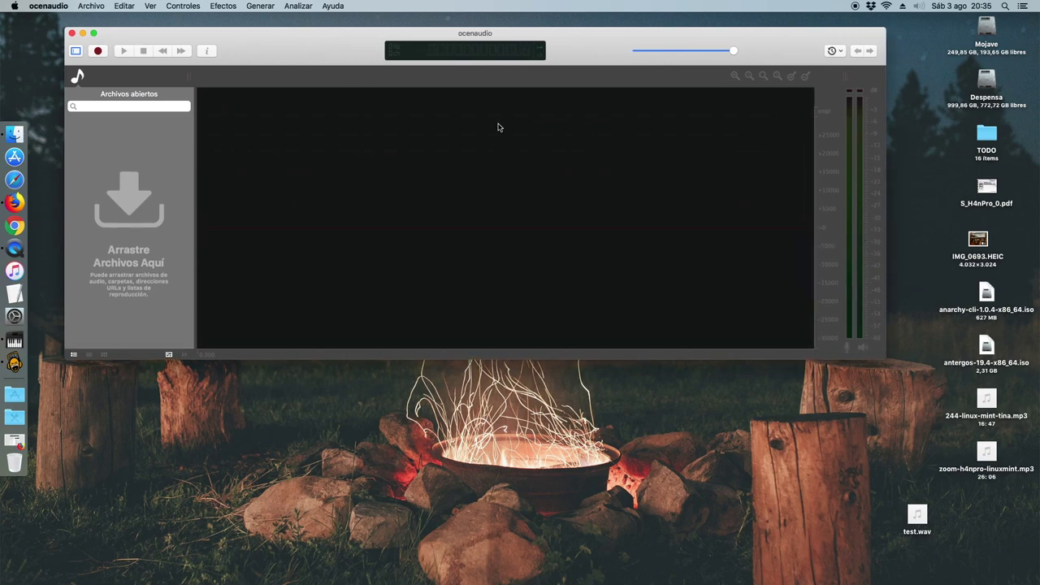
drag(347, 44, 358, 62)
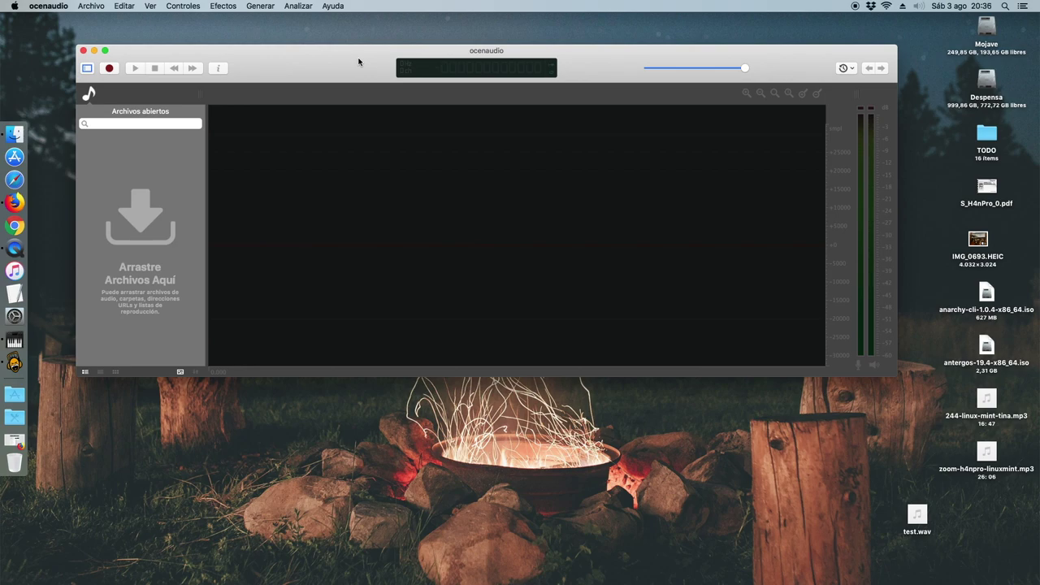
drag(357, 61, 338, 52)
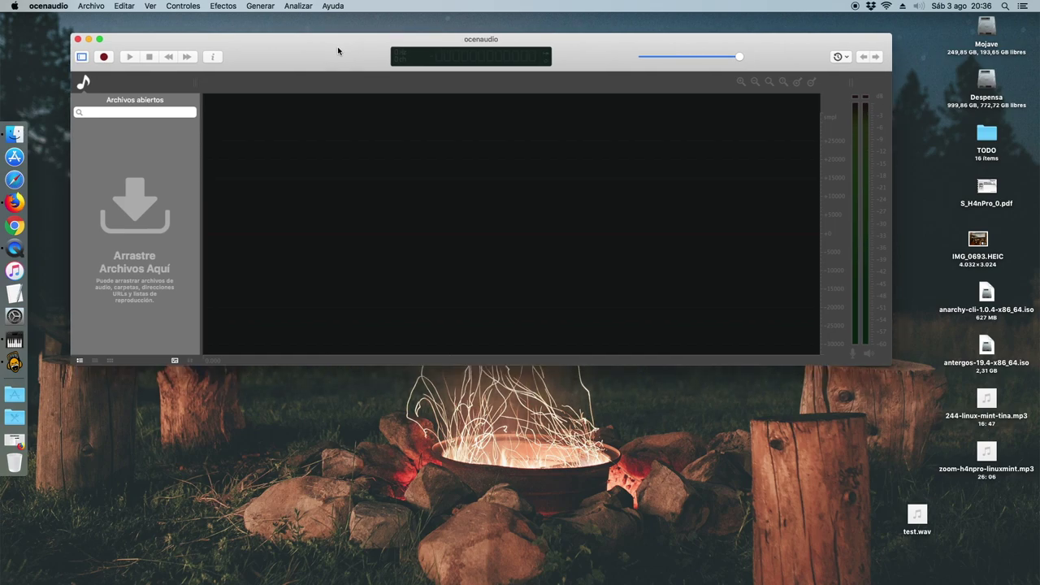
Step: Load test.wav from the desktop into ocenaudio, play it while watching the level meters, and stop playback
drag(916, 517, 95, 281)
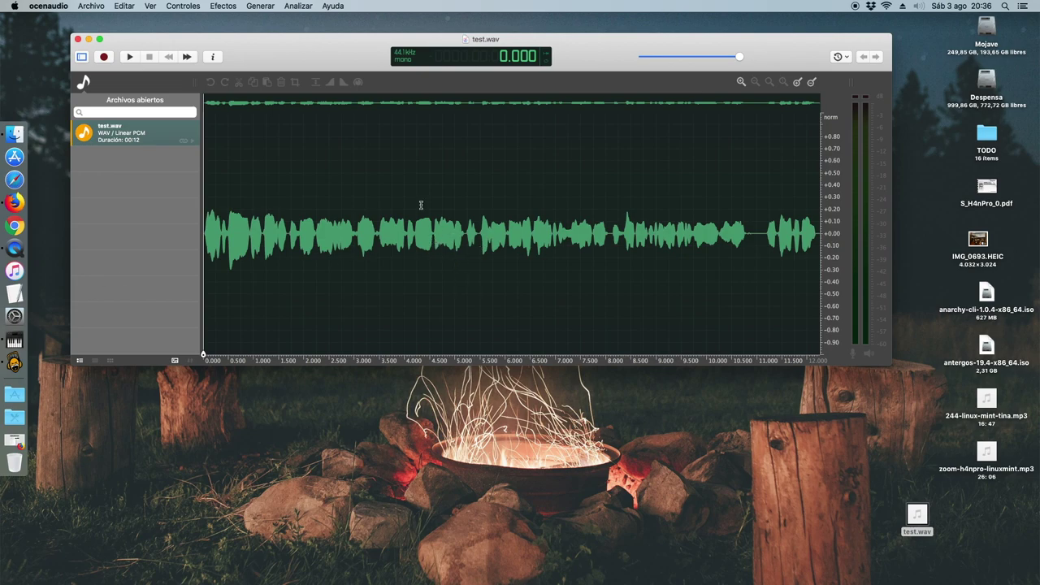
click(130, 57)
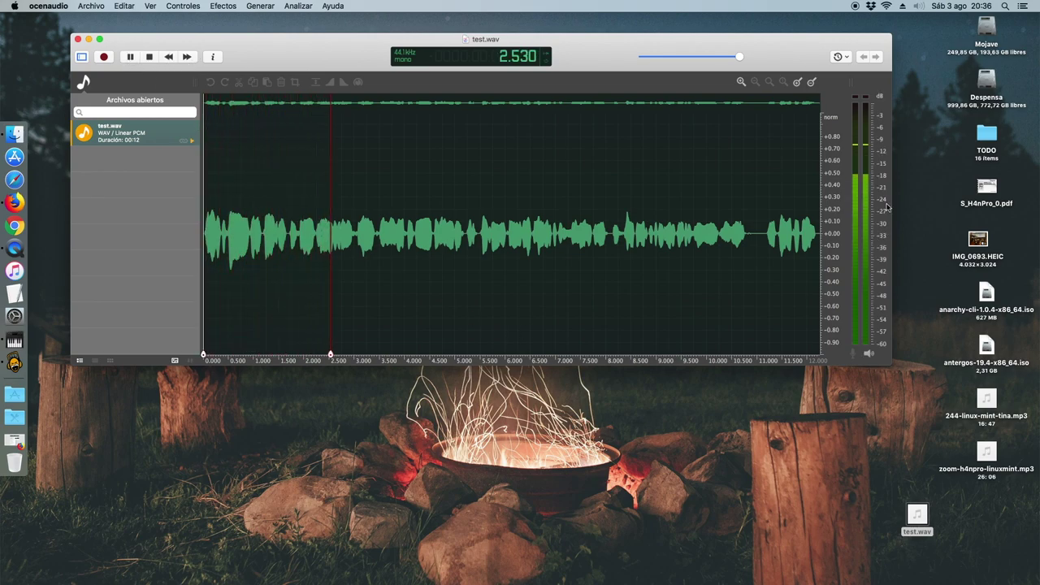
click(148, 57)
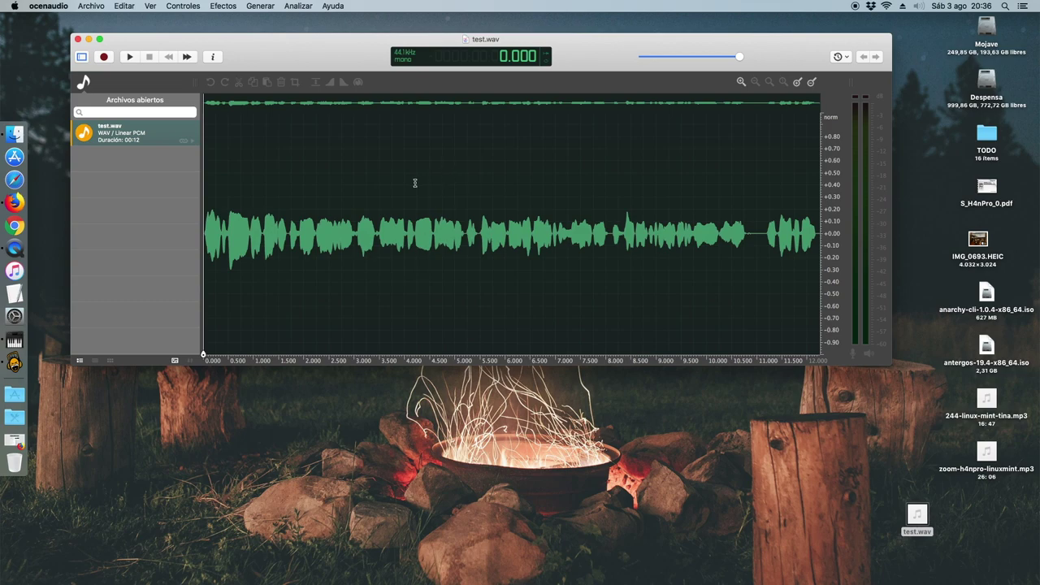
Step: Mark a stretch of the waveform from about 3.1 to 4.7 seconds, and extend the selection to the whole audio
drag(442, 279, 360, 187)
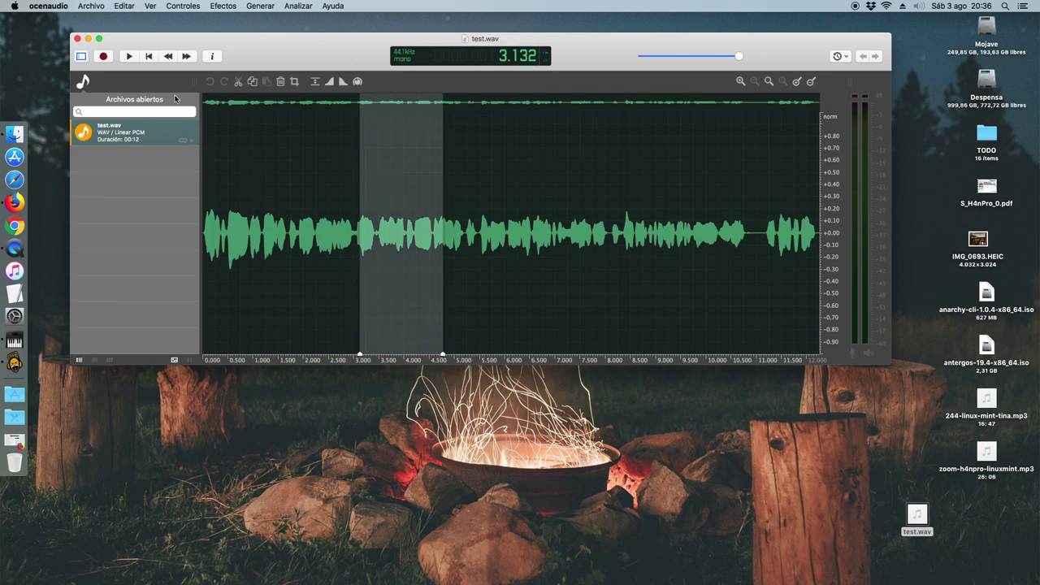
click(124, 5)
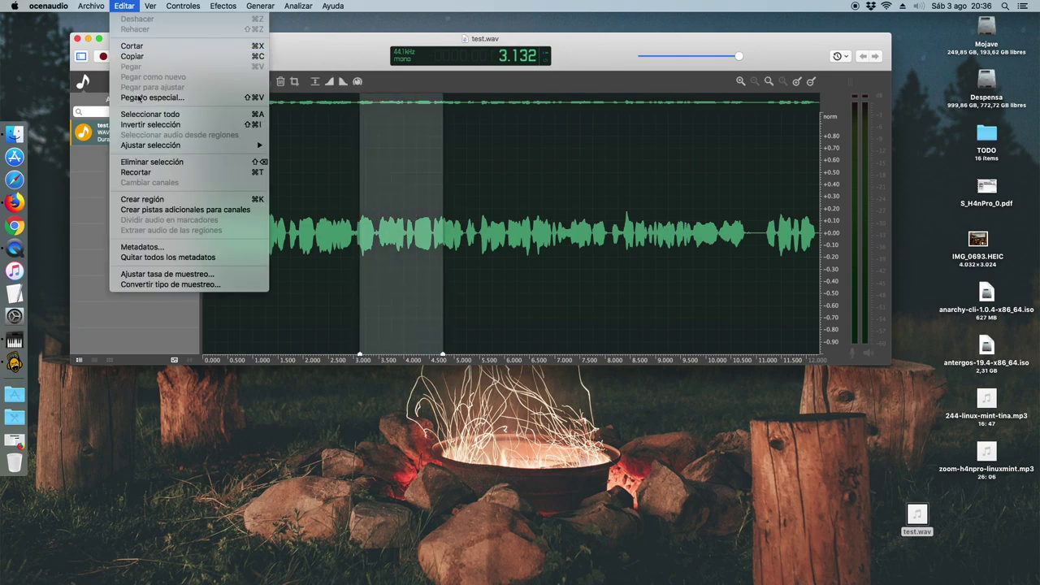
click(157, 114)
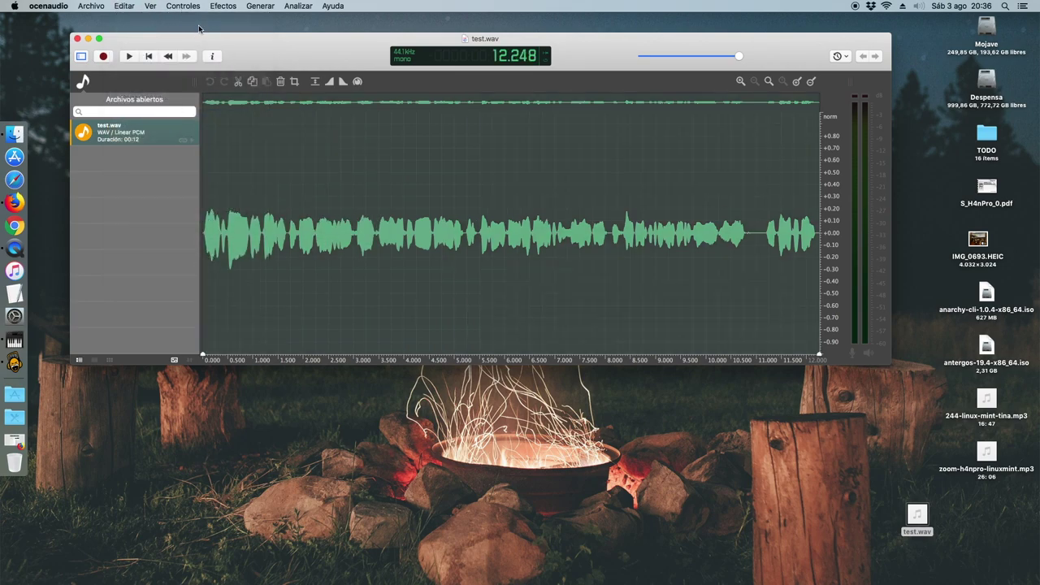
Step: Open the metadata of test.wav and enter song name tests, artist test, album bb, album artist vv and comment mmmmmmmm
click(97, 7)
mouse_move(124, 7)
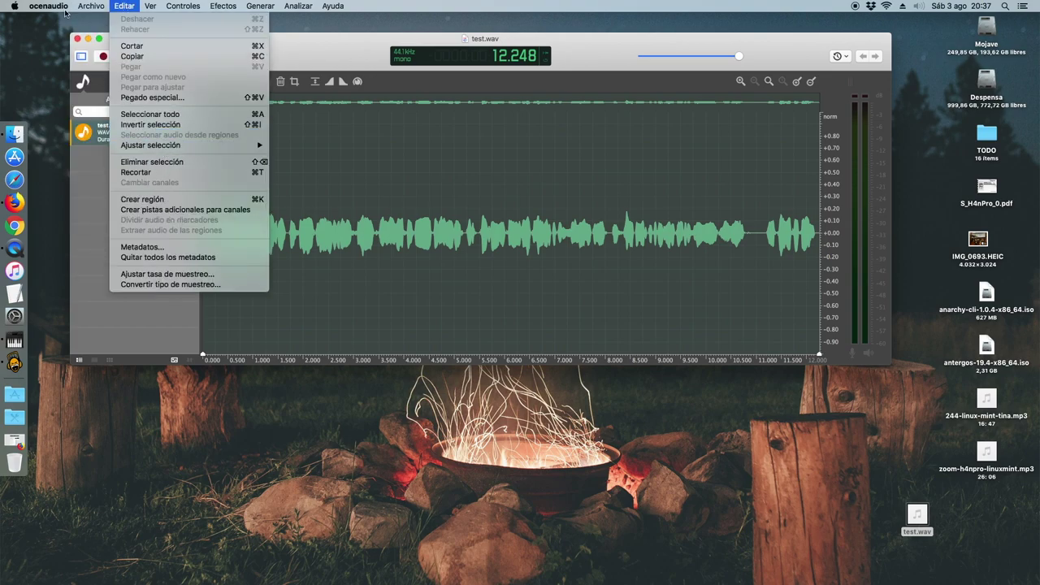
mouse_move(90, 8)
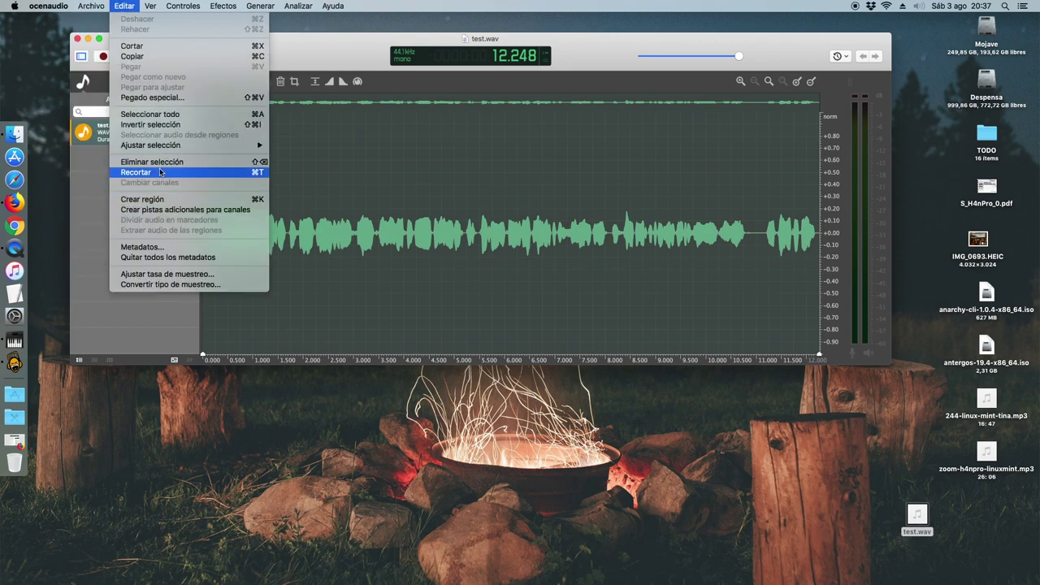
click(166, 247)
click(461, 104)
text(tests)
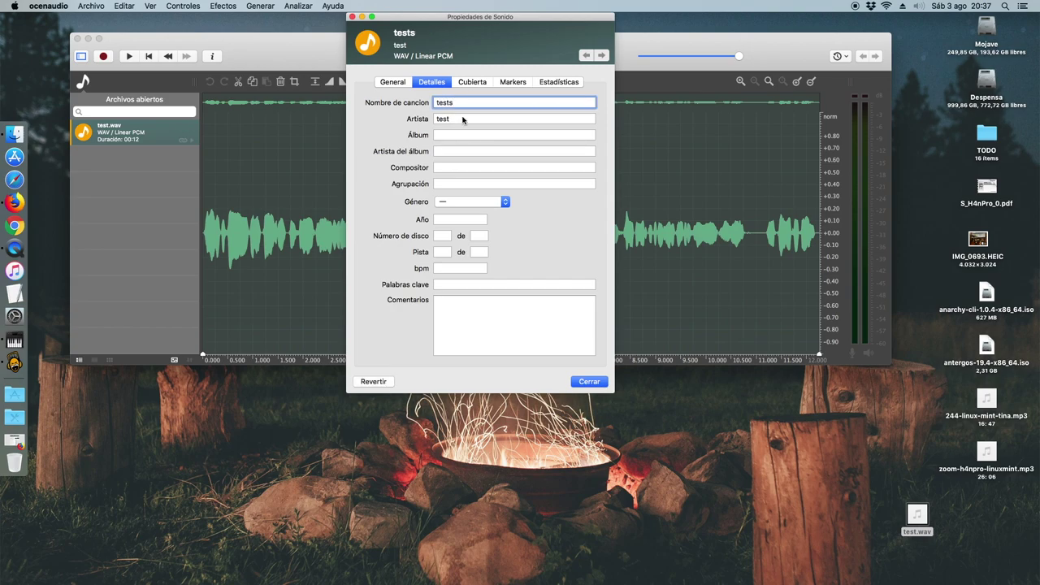
click(458, 134)
text(bb)
click(457, 152)
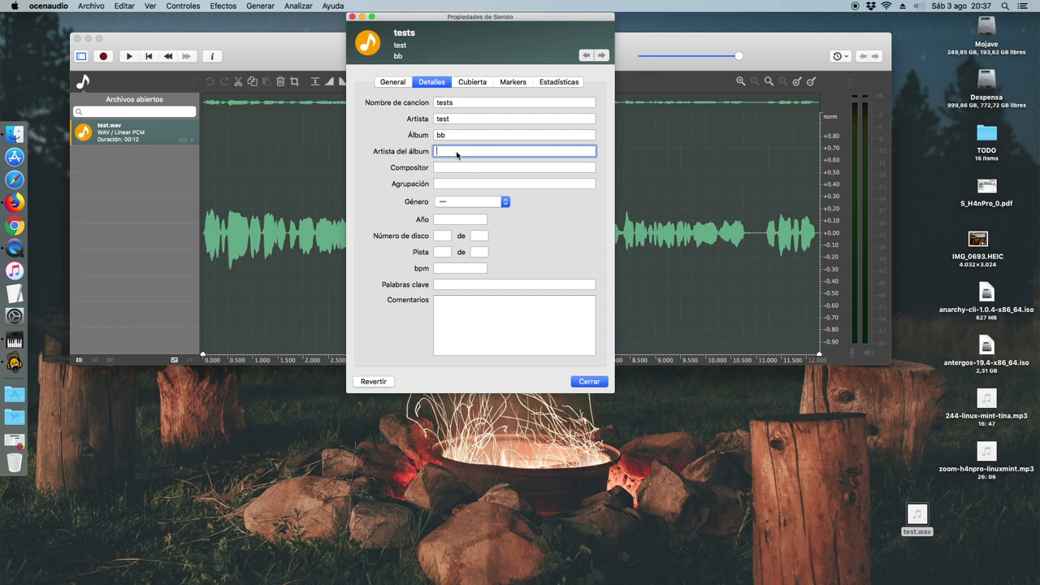
text(vv)
click(458, 344)
text(mmmmmmmmm)
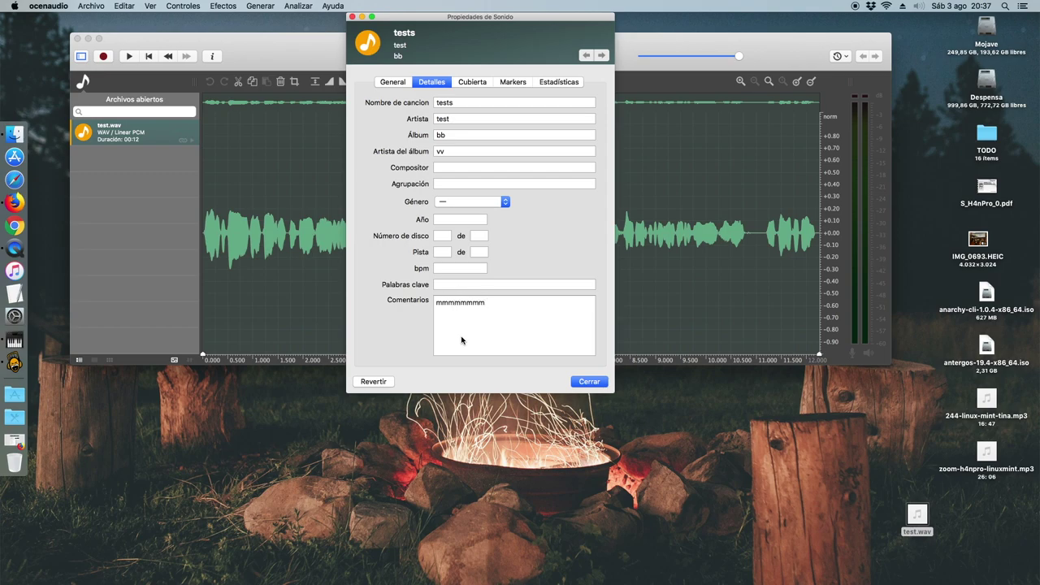
Step: Show where the album cover artwork can be added, review the details again, and close the sound properties
click(473, 82)
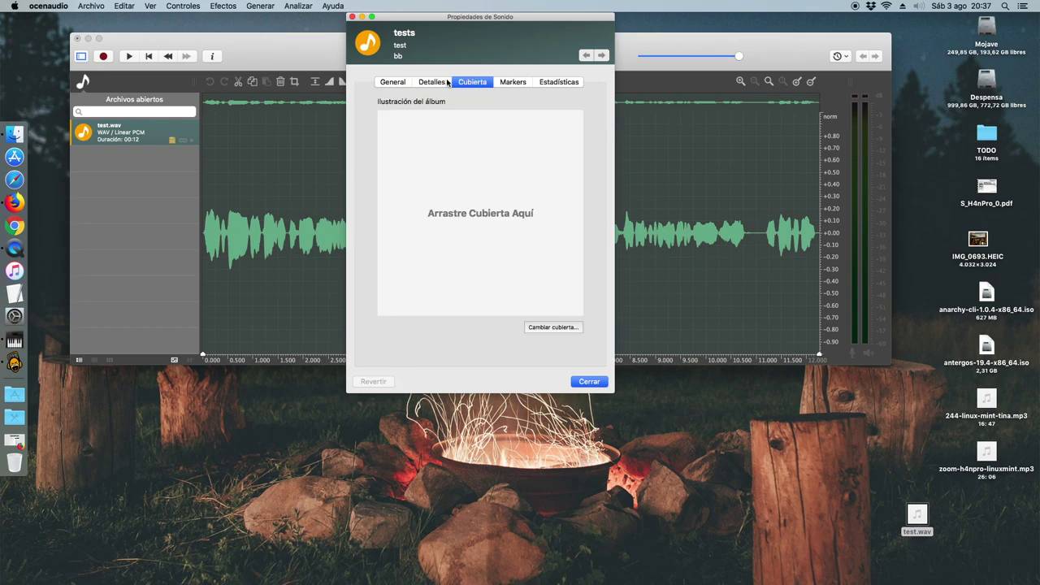
click(435, 81)
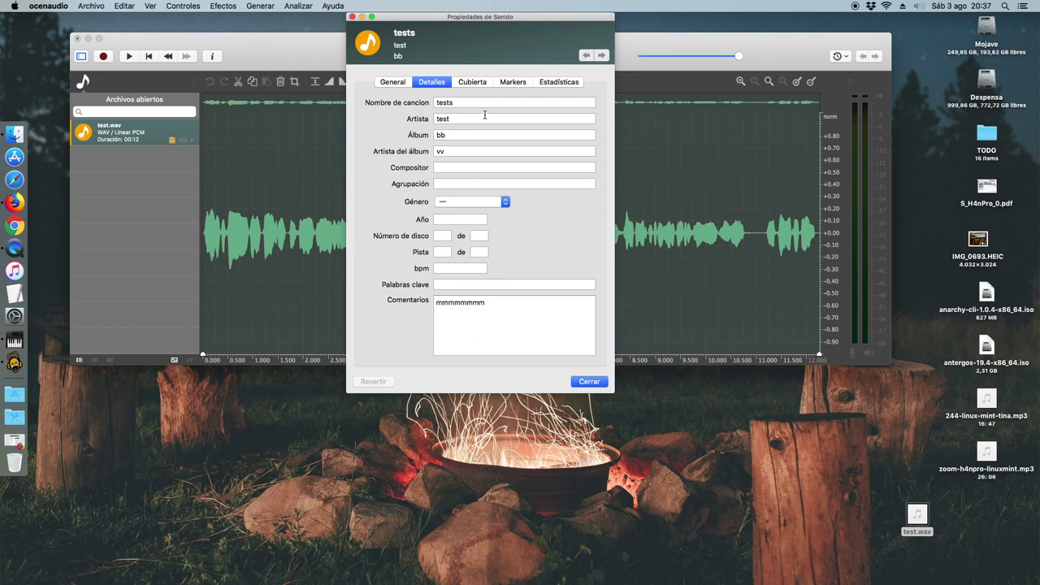
click(479, 86)
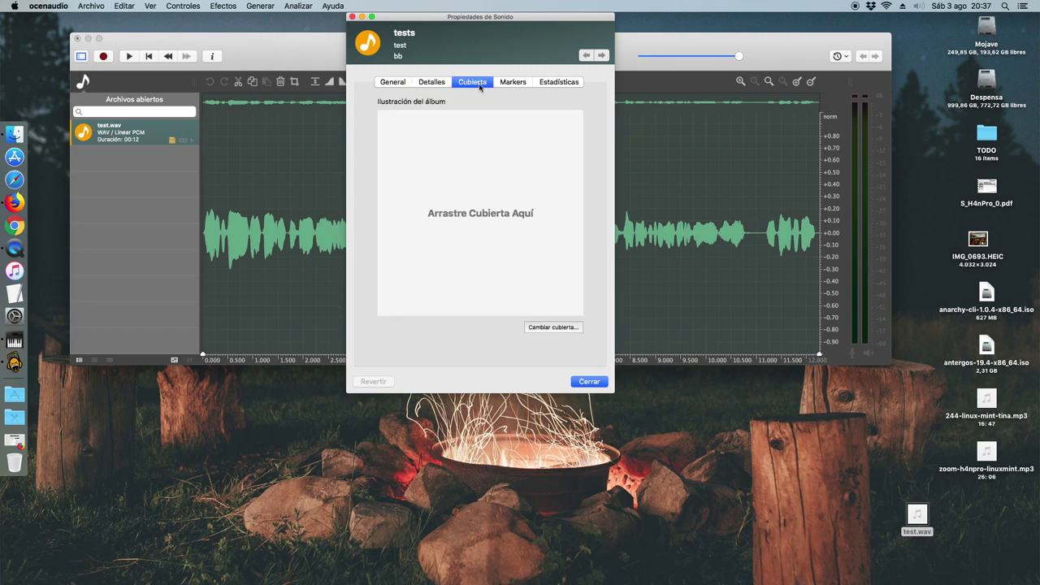
click(432, 82)
click(590, 382)
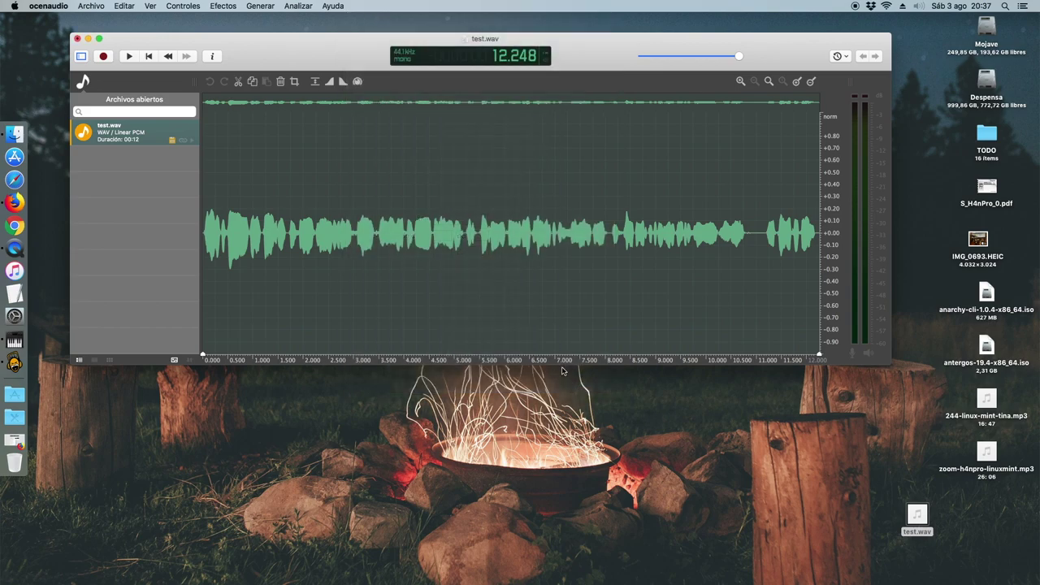
click(95, 5)
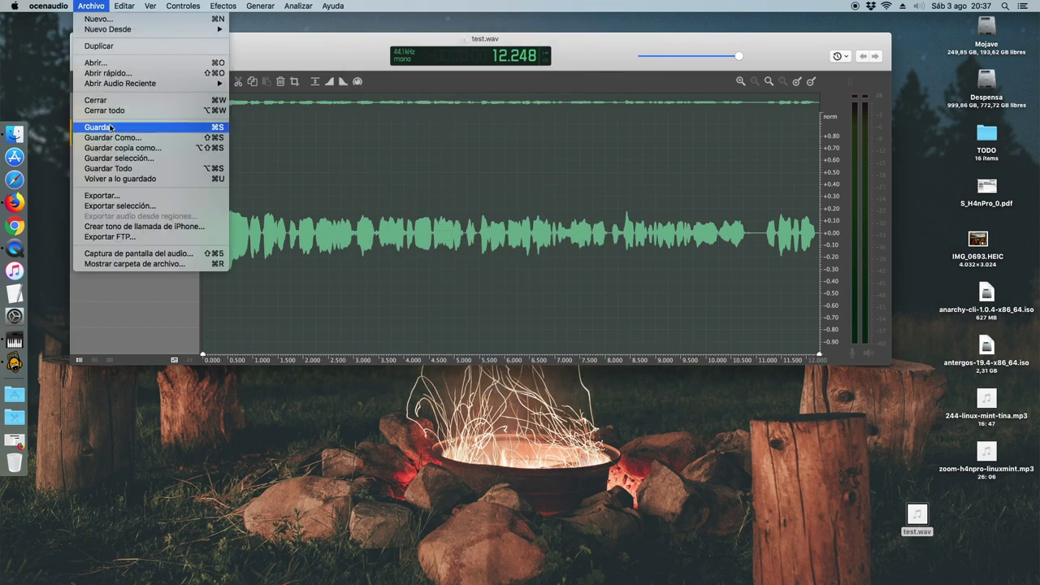
click(143, 197)
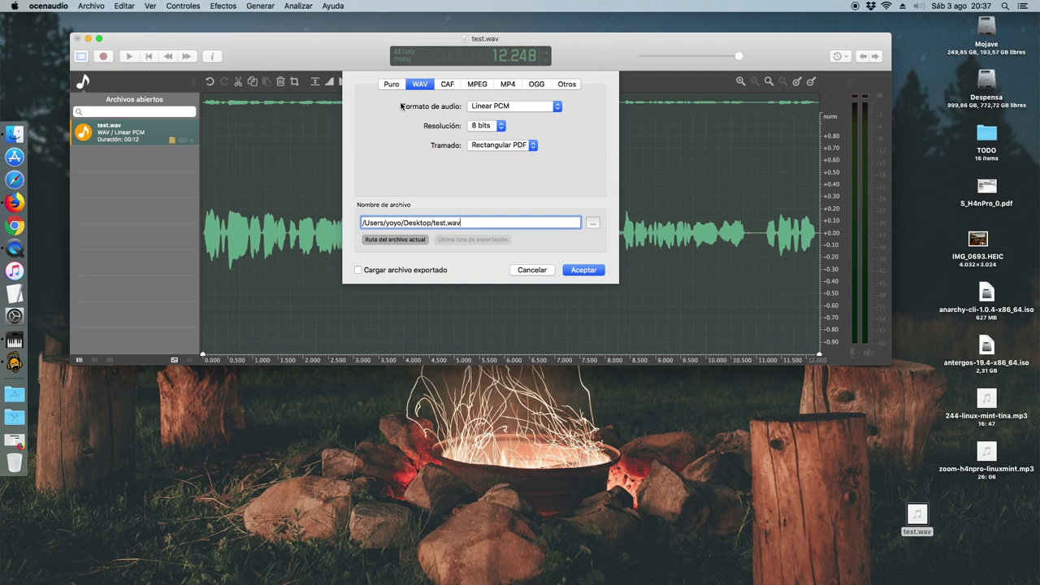
click(478, 85)
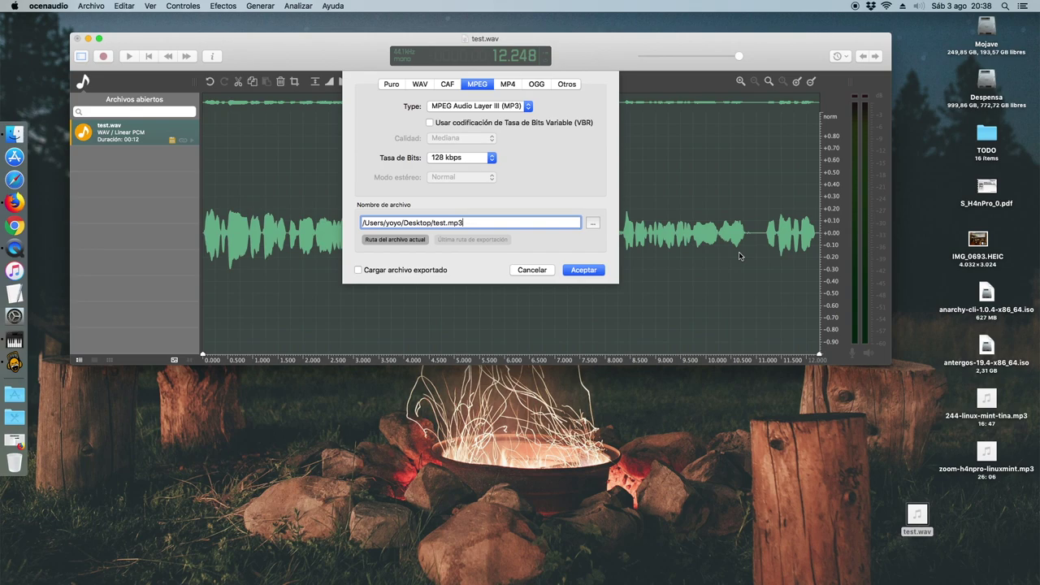
click(445, 222)
text(-final)
click(532, 271)
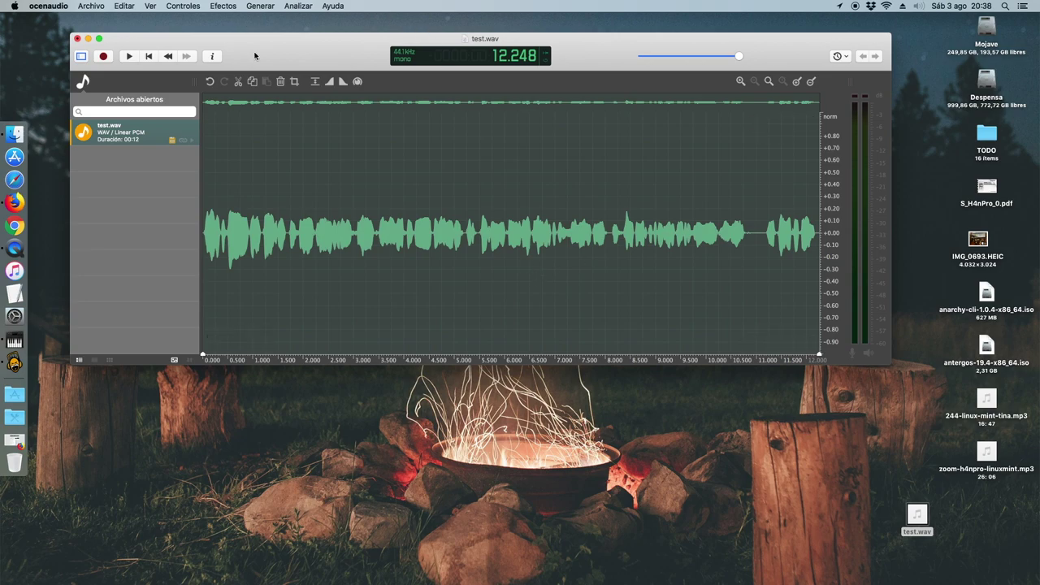
Step: Try the Normalize effect on the whole audio, and undo it
click(125, 6)
mouse_move(184, 6)
mouse_move(223, 8)
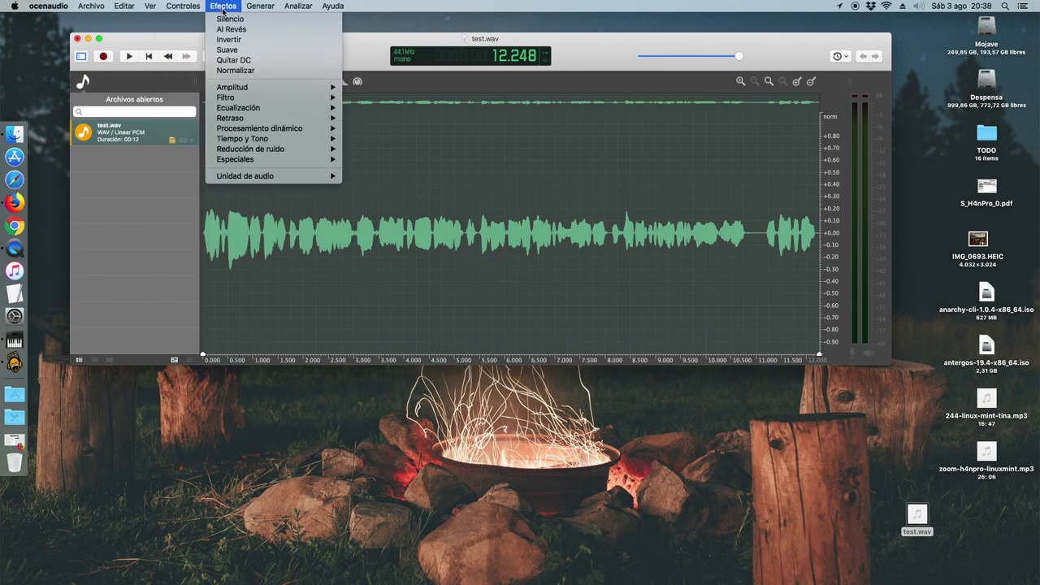
click(234, 70)
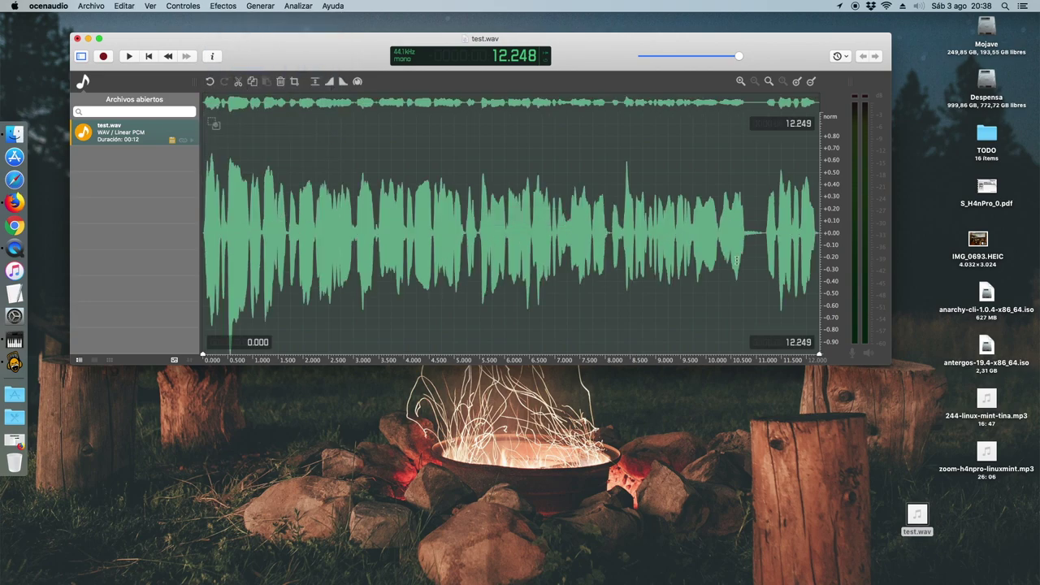
click(126, 7)
click(136, 18)
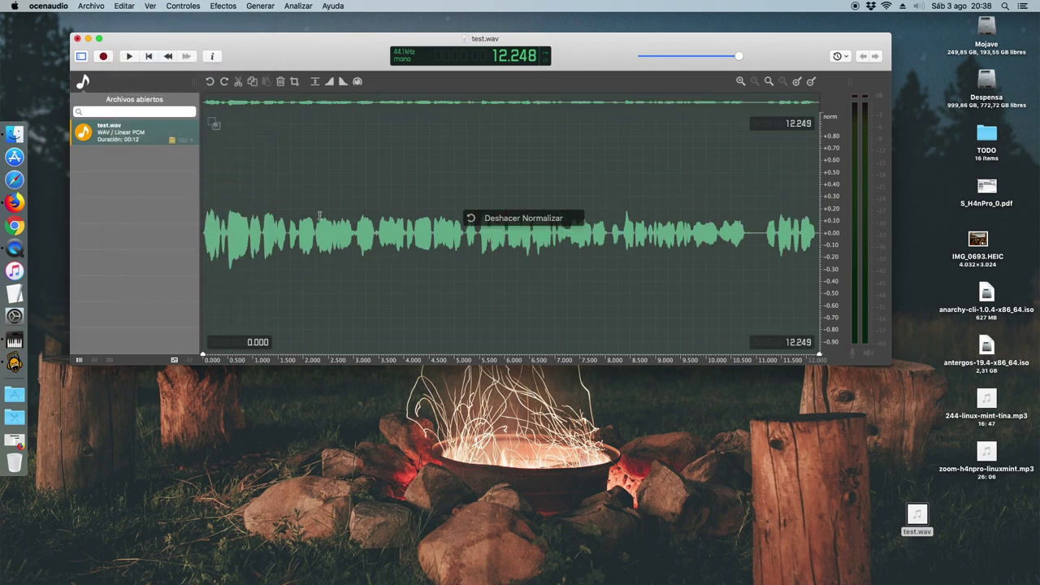
Step: Mark a stretch from about 1.3 to 11 seconds, extend the selection to the whole audio, and normalize it
drag(767, 257, 268, 178)
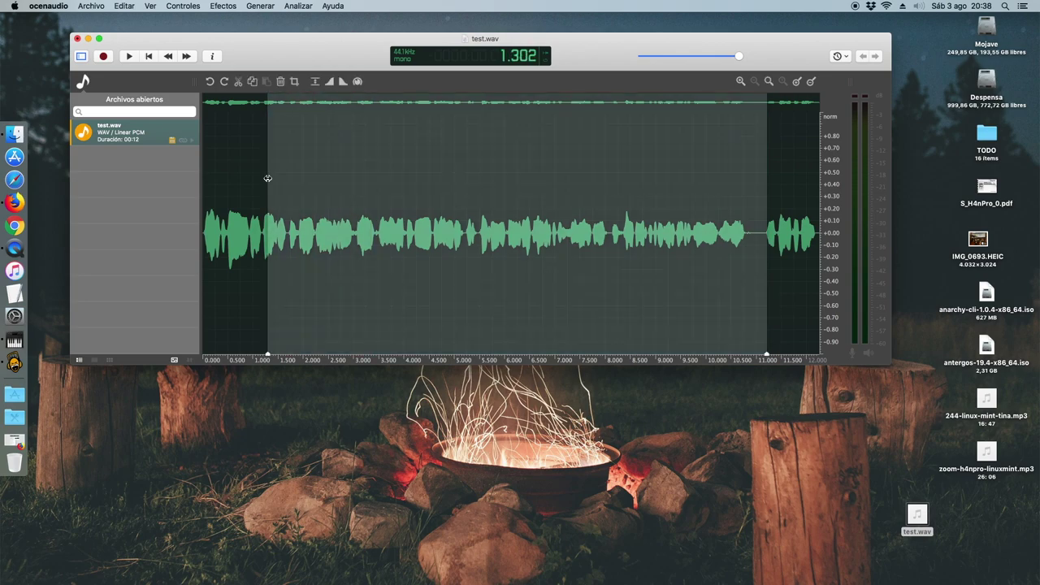
click(128, 7)
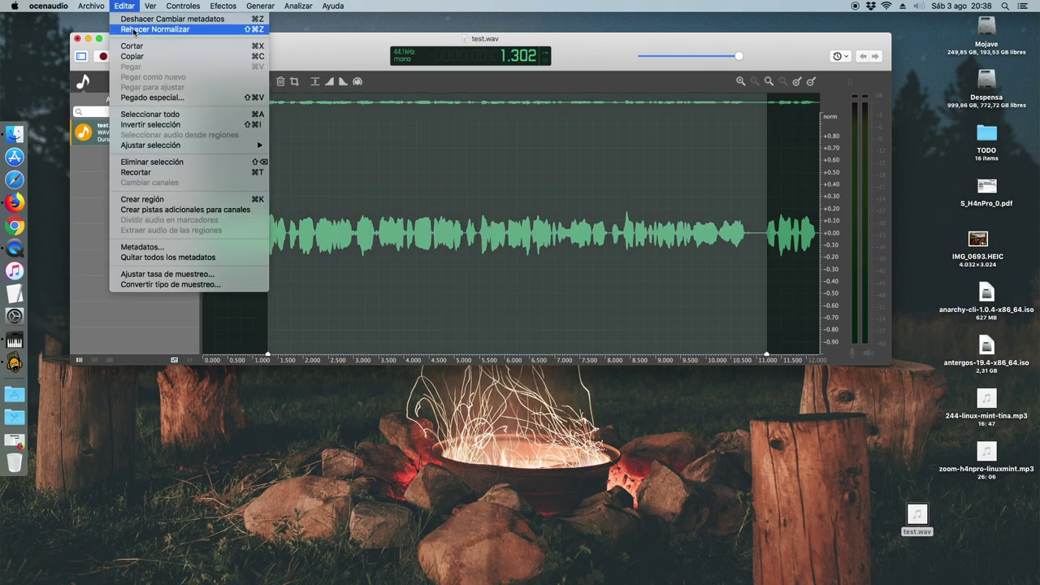
click(151, 115)
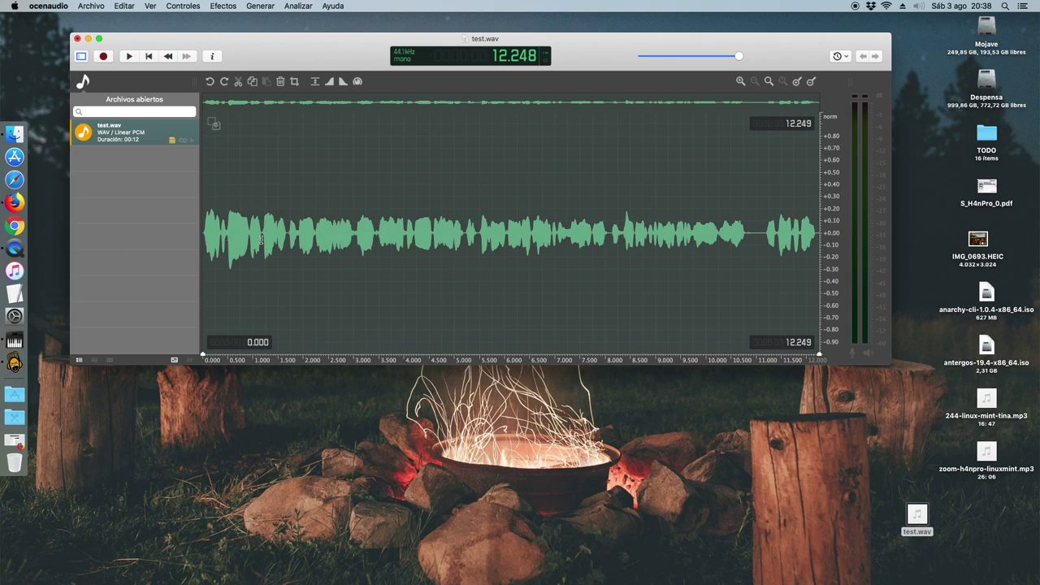
click(126, 6)
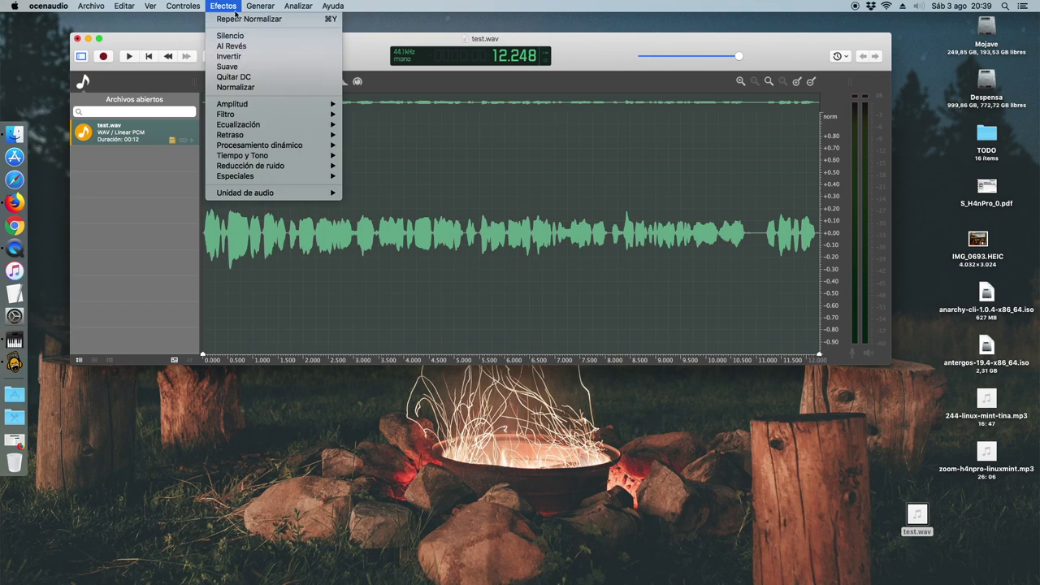
click(253, 88)
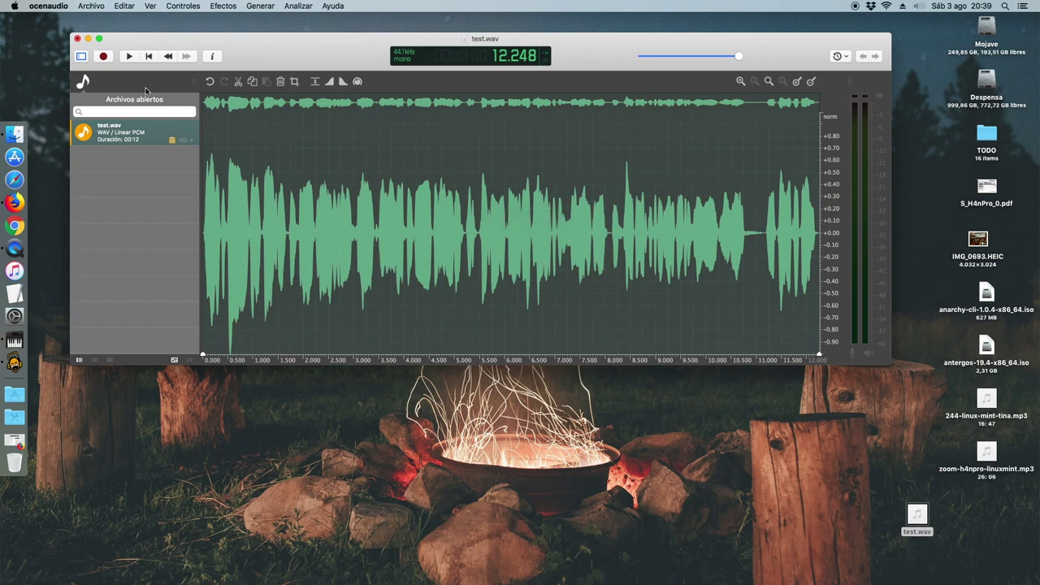
Step: Play the normalized audio, replay it from the start while watching the level meters, and stop playback
click(128, 56)
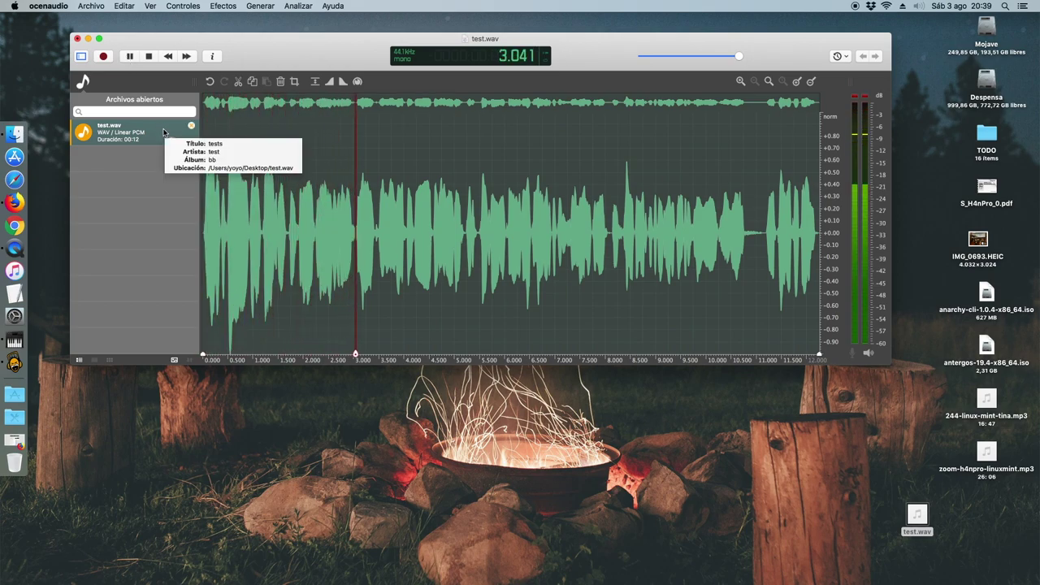
click(149, 57)
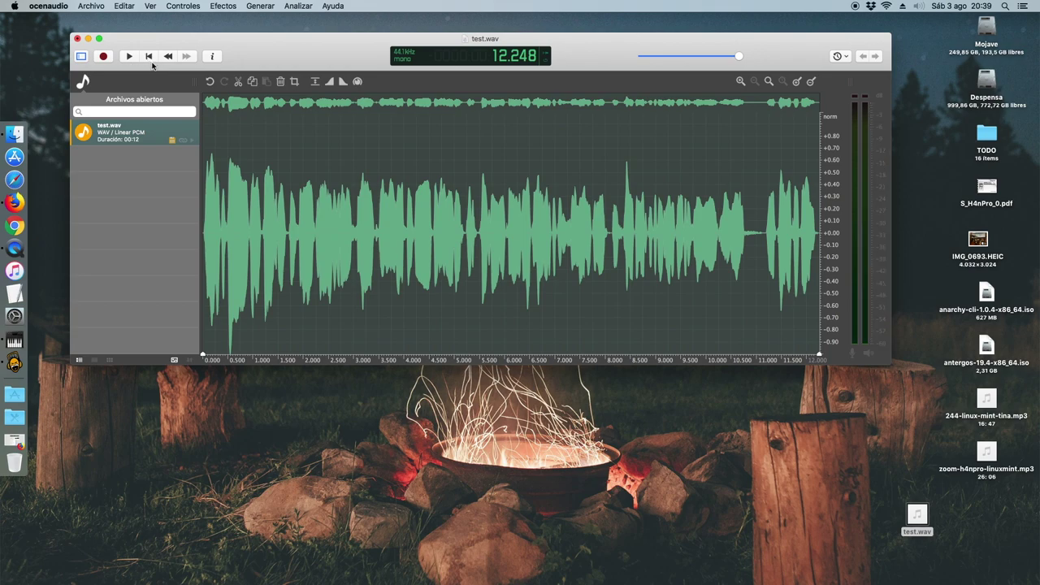
click(150, 57)
click(130, 57)
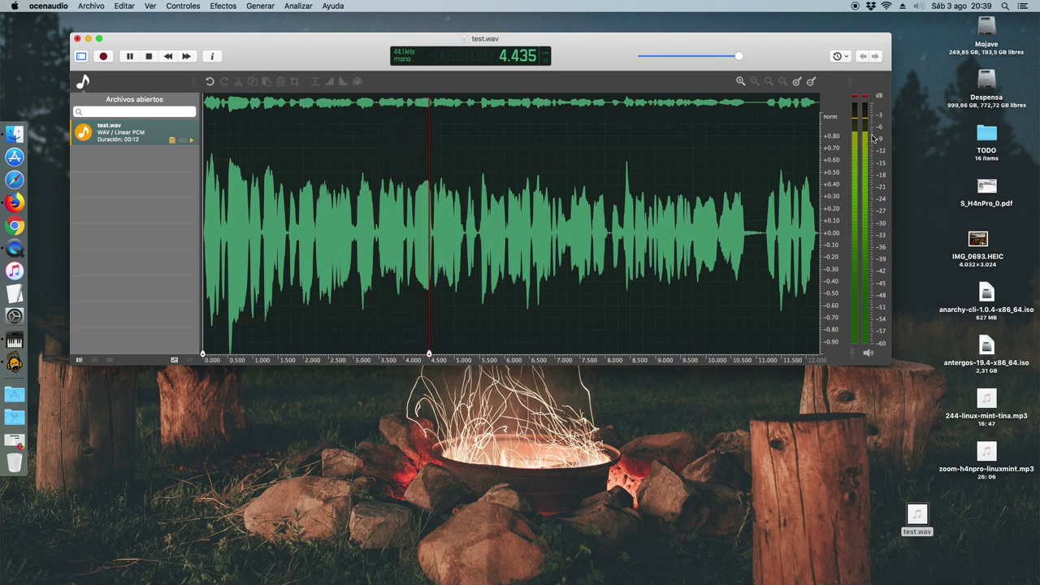
key(space)
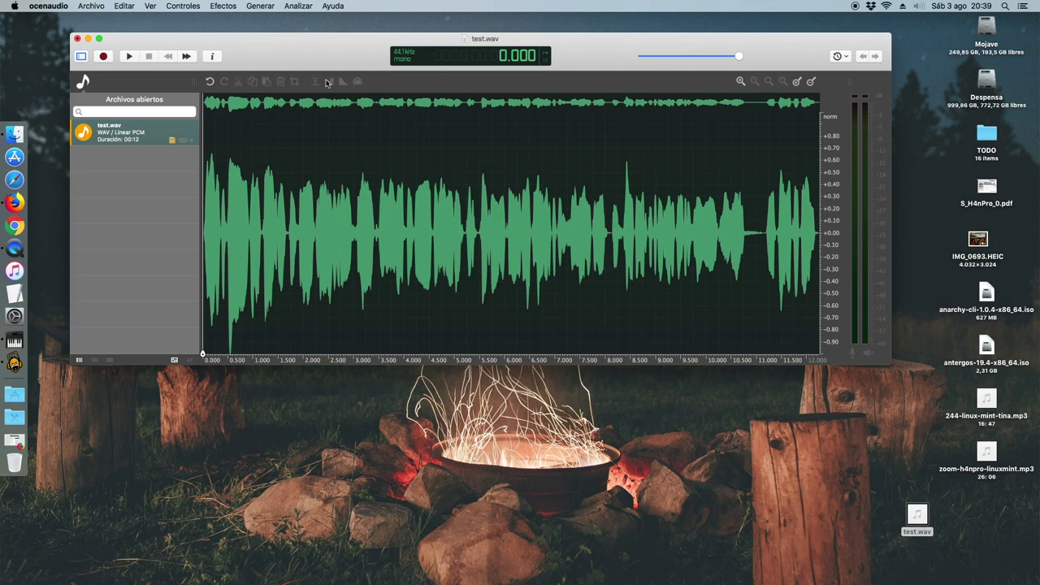
Step: Export the audio to the desktop as a 128 kbps MP3 named test-final
click(99, 7)
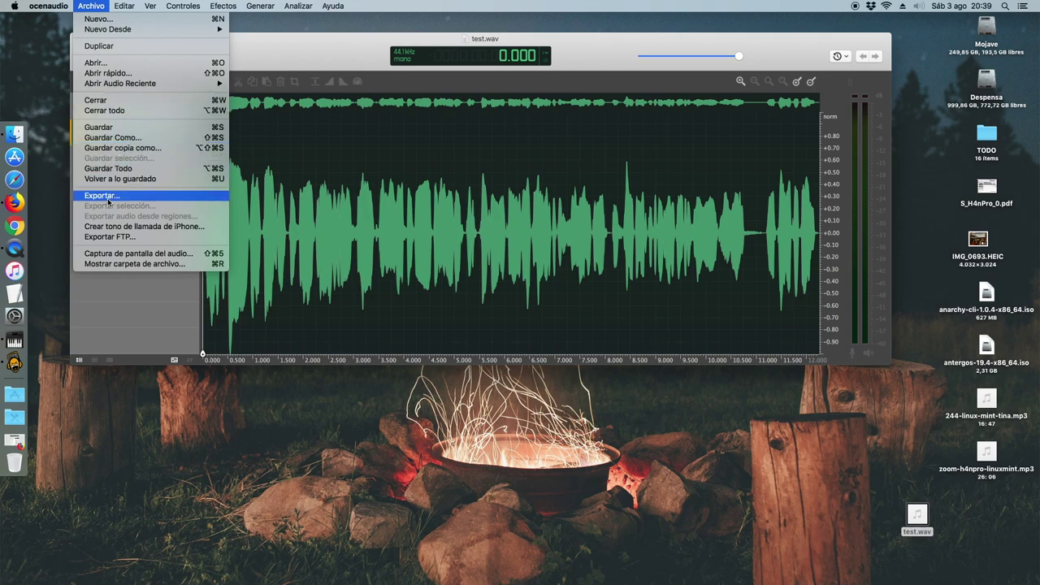
click(107, 200)
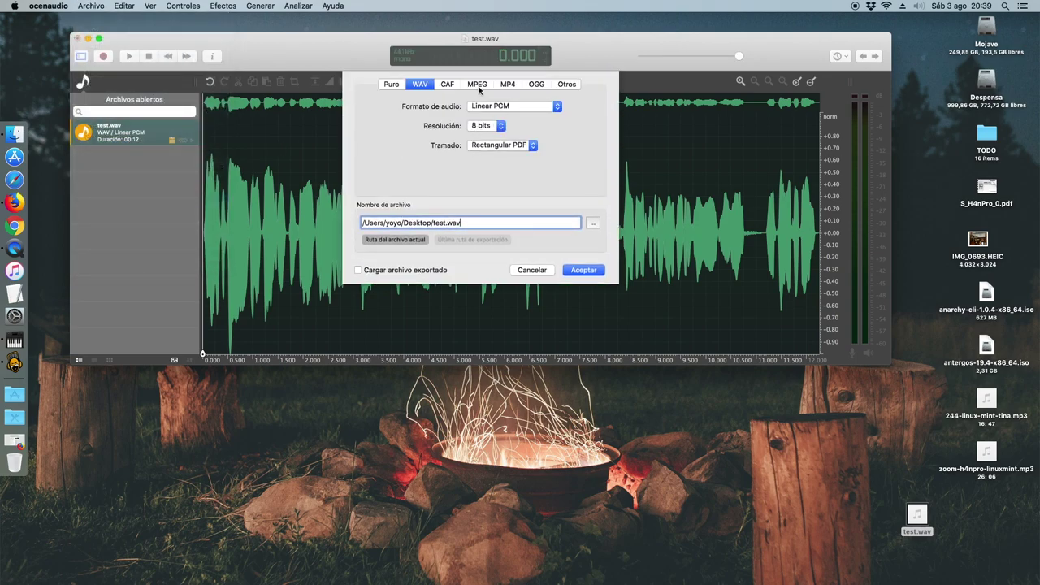
click(478, 86)
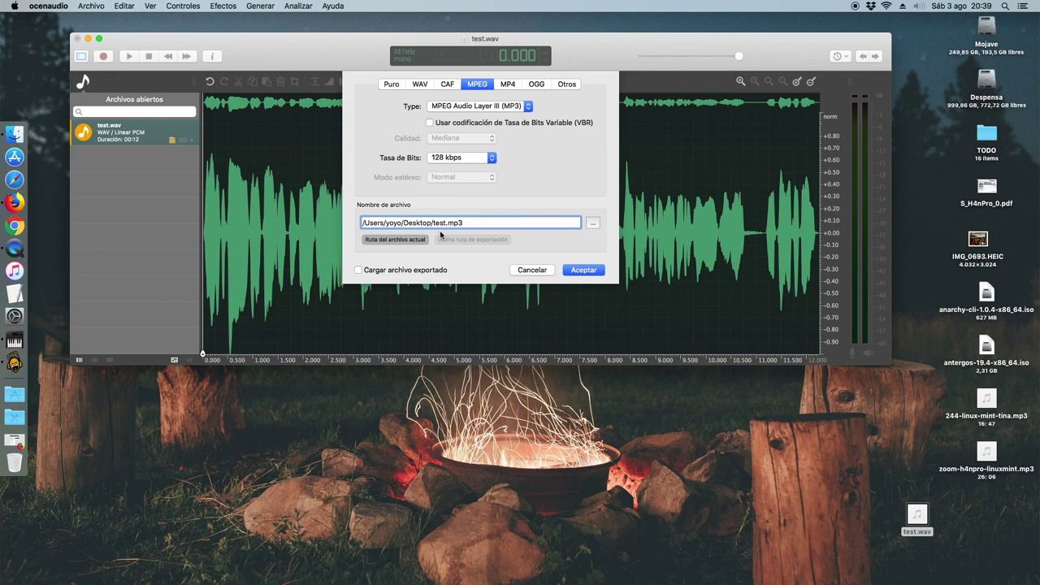
text(final)
click(592, 222)
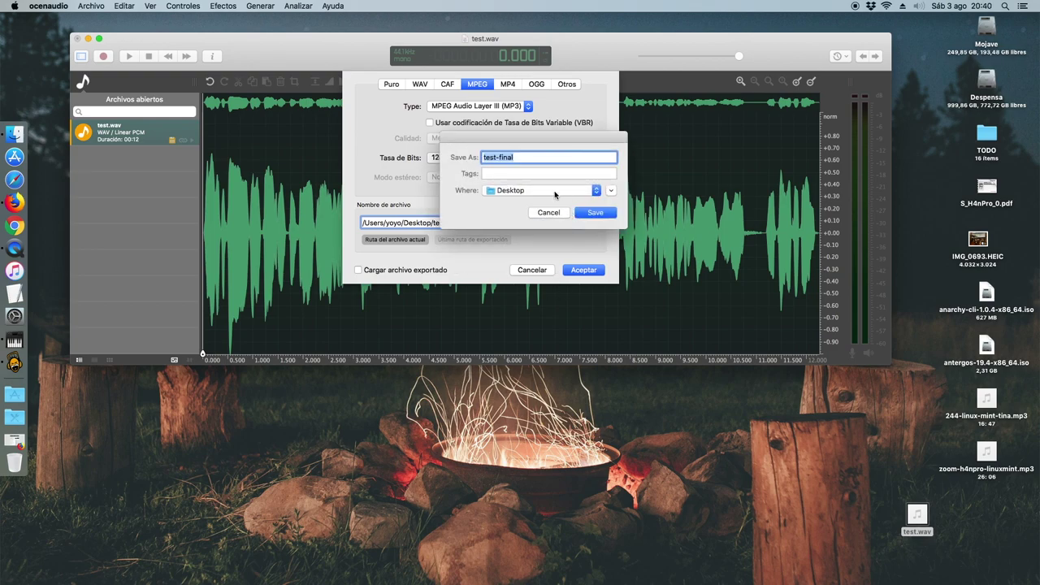
click(588, 213)
click(584, 270)
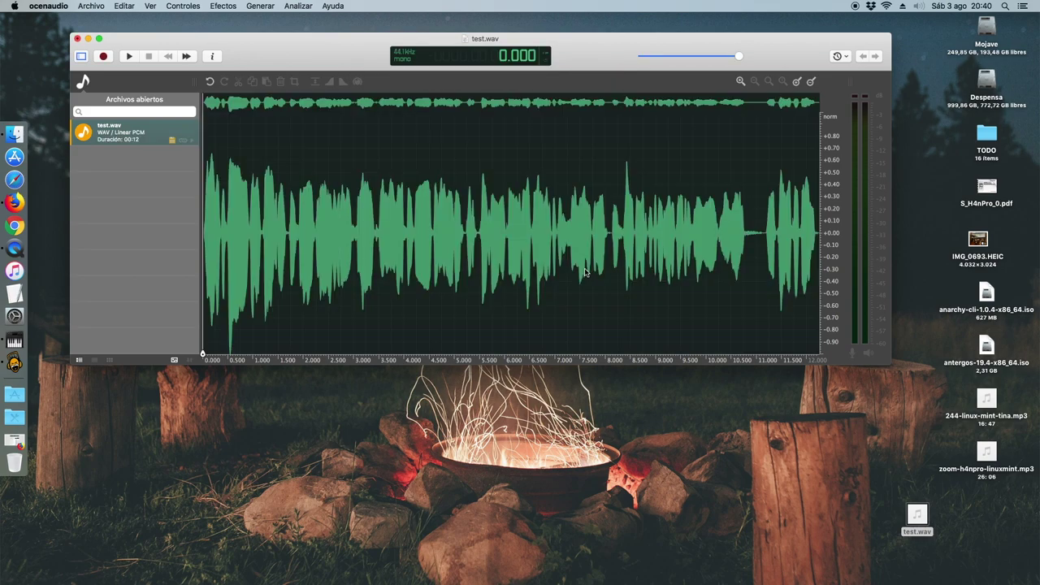
Step: Close test.wav without saving its changes, and place test.wav and test-final.mp3 side by side on the desktop
click(77, 39)
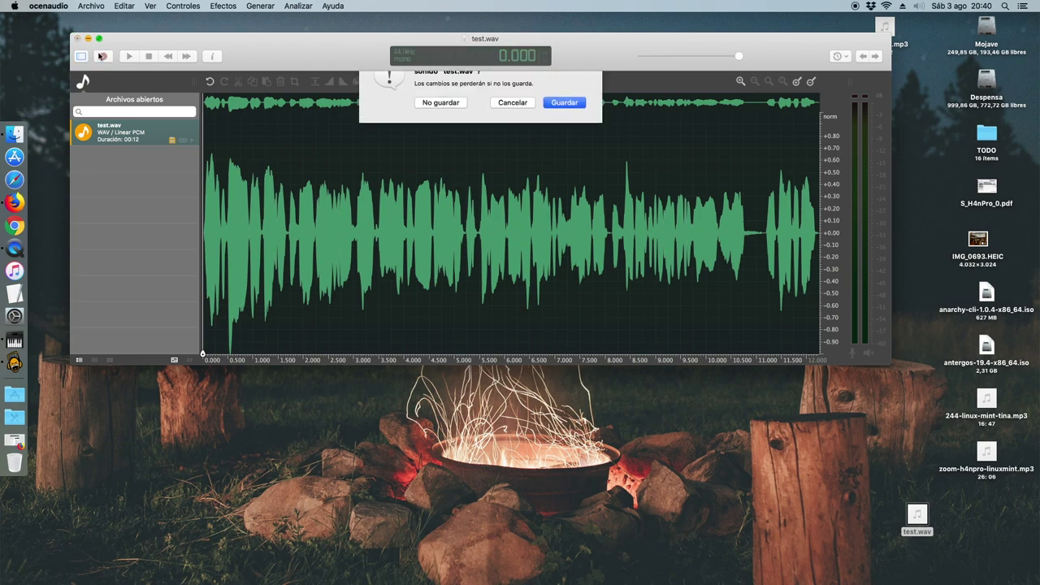
click(441, 124)
drag(884, 31, 521, 410)
drag(925, 523, 338, 246)
drag(517, 407, 397, 252)
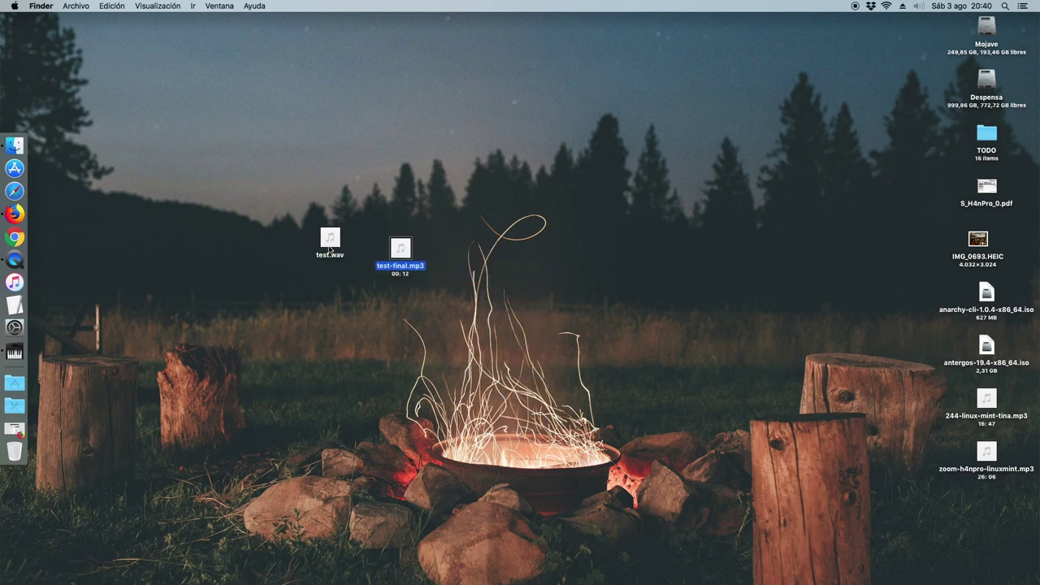
Step: Preview test.wav and test-final.mp3 to compare their sound and metadata, and move both files to the lower part of the desktop
click(328, 244)
click(401, 252)
click(329, 243)
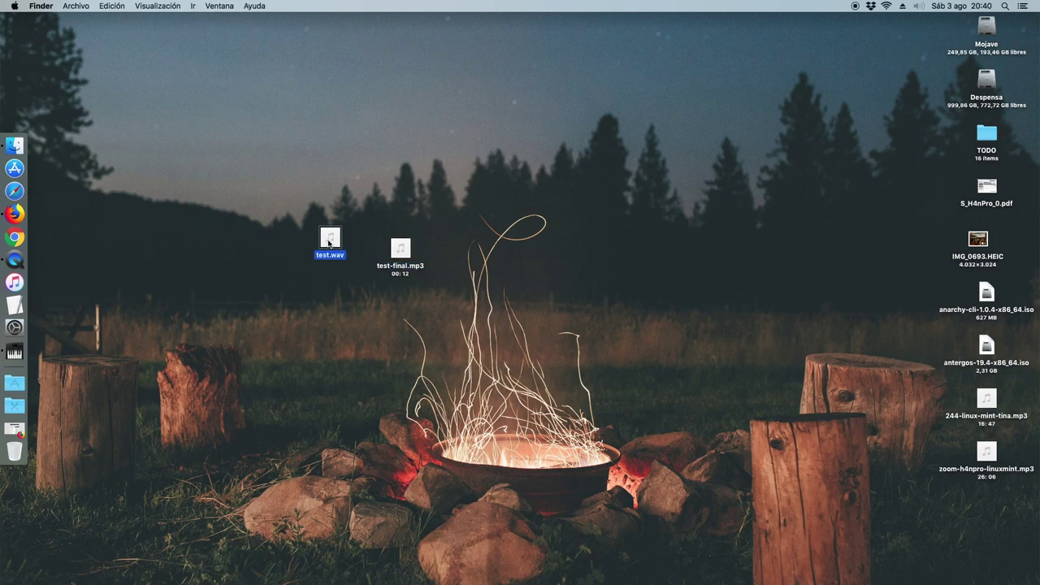
key(space)
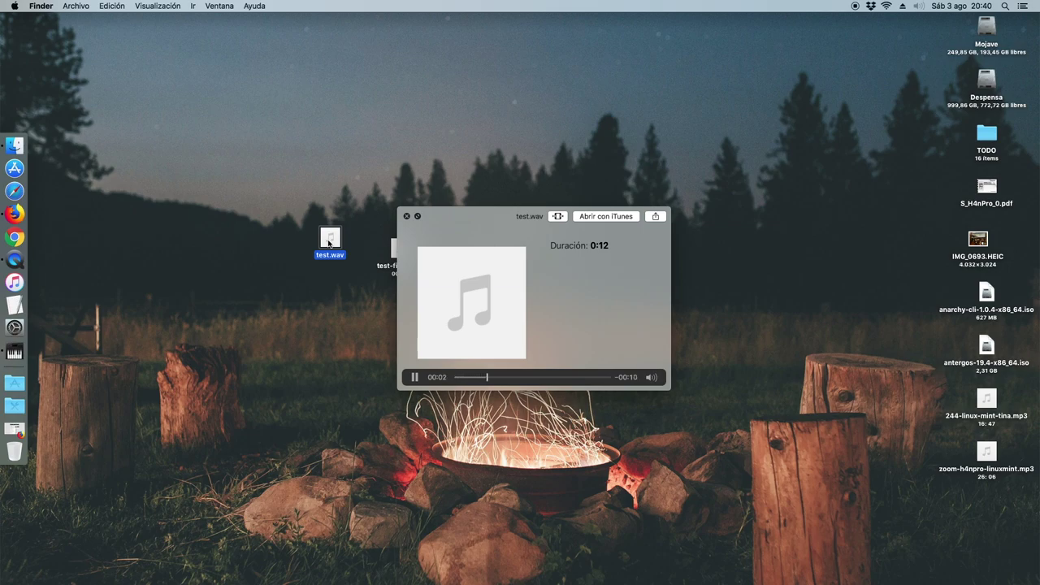
key(space)
click(398, 250)
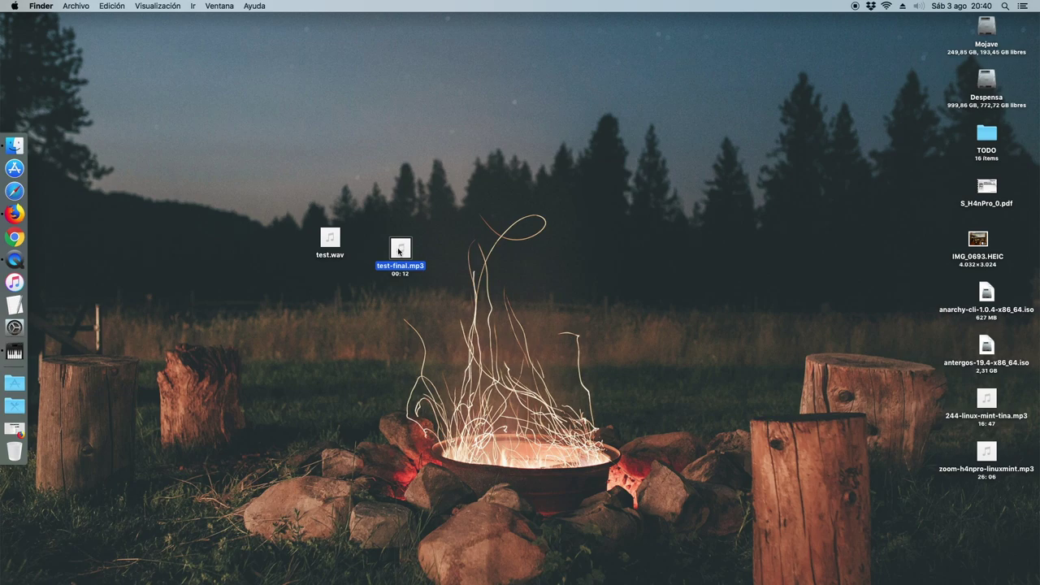
key(space)
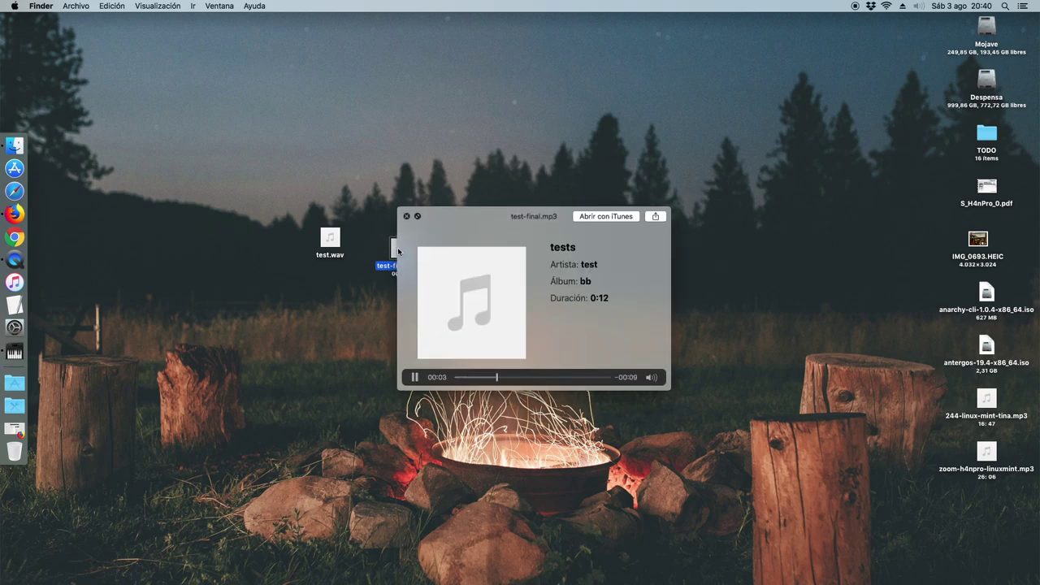
key(space)
drag(398, 252, 751, 447)
drag(334, 239, 764, 535)
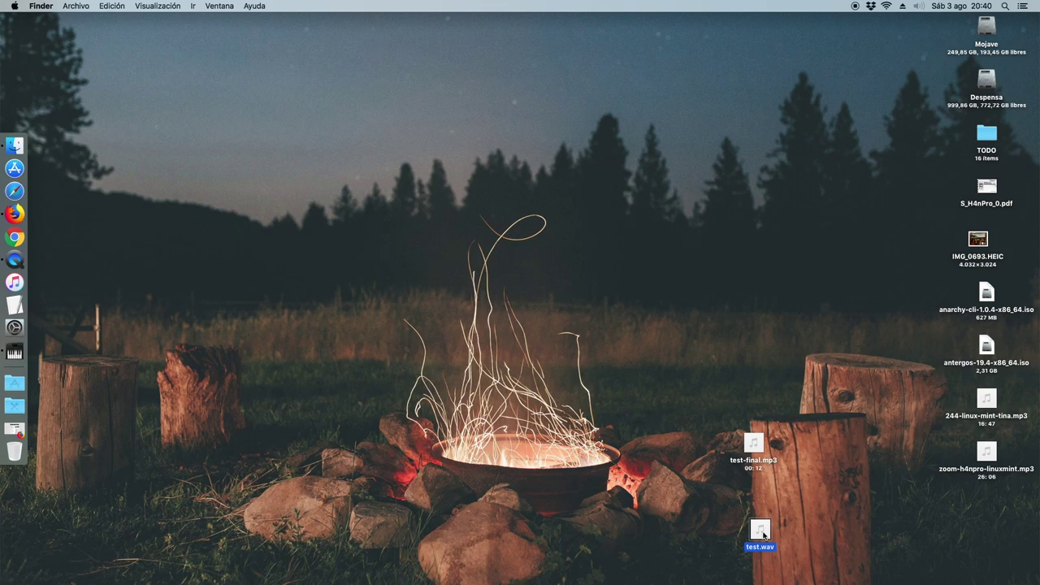
Step: Switch to Firefox, search Google in a new tab for "lufs significado", and read the Wikipedia article on LKFS
click(15, 214)
click(784, 22)
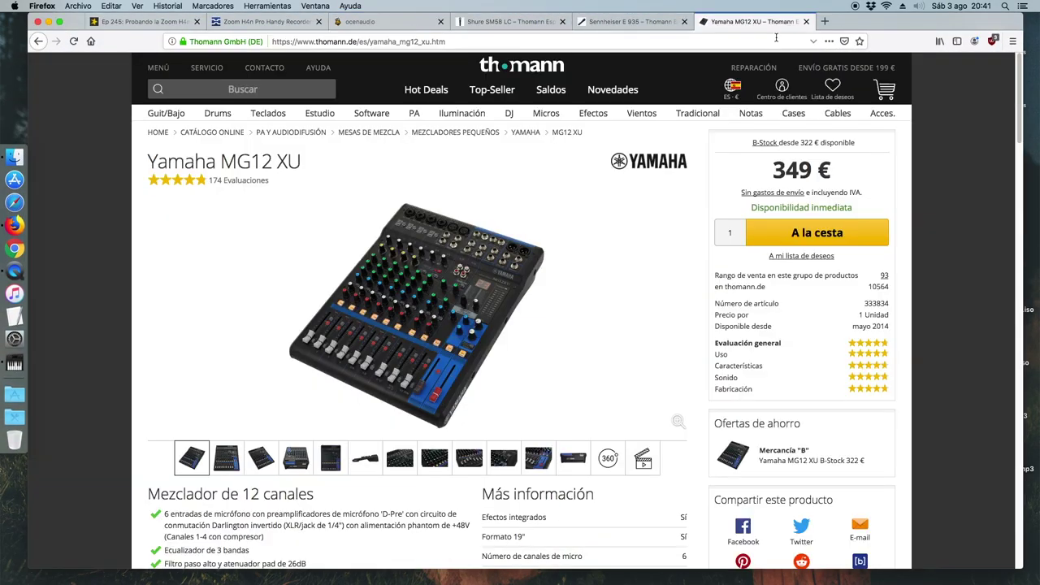
click(824, 22)
click(92, 42)
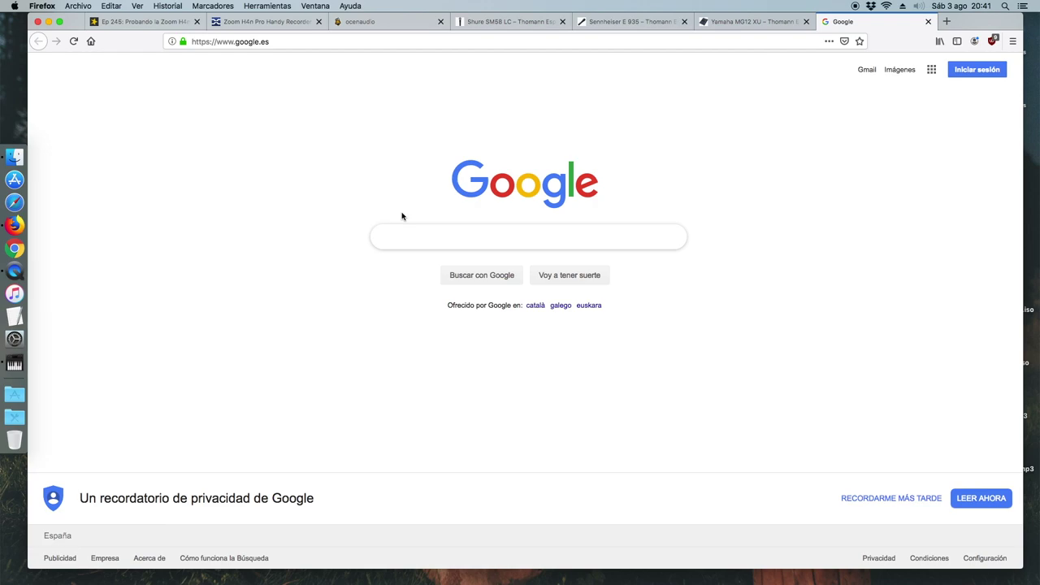
text(LUFS)
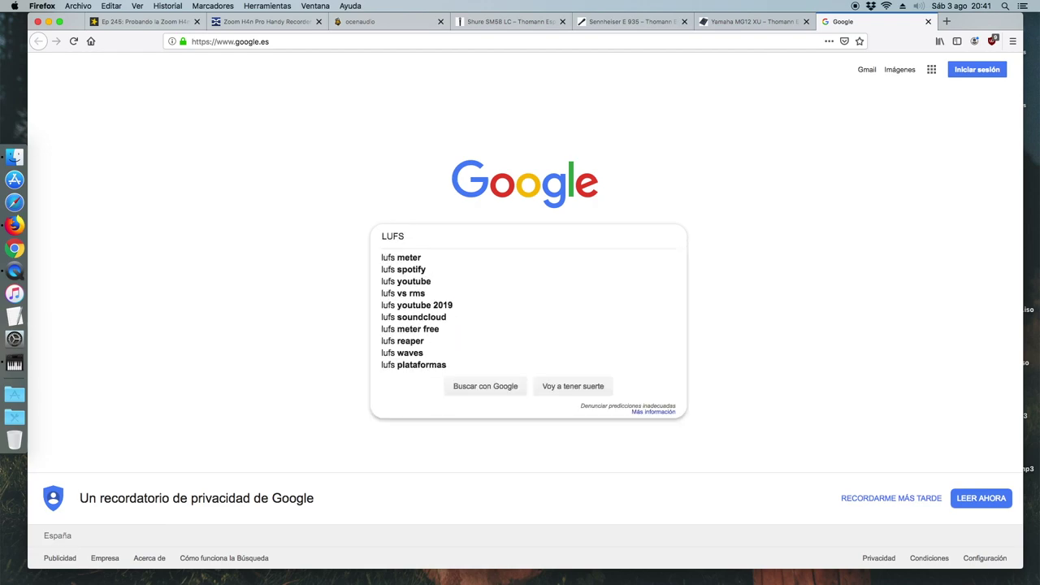
text( signi)
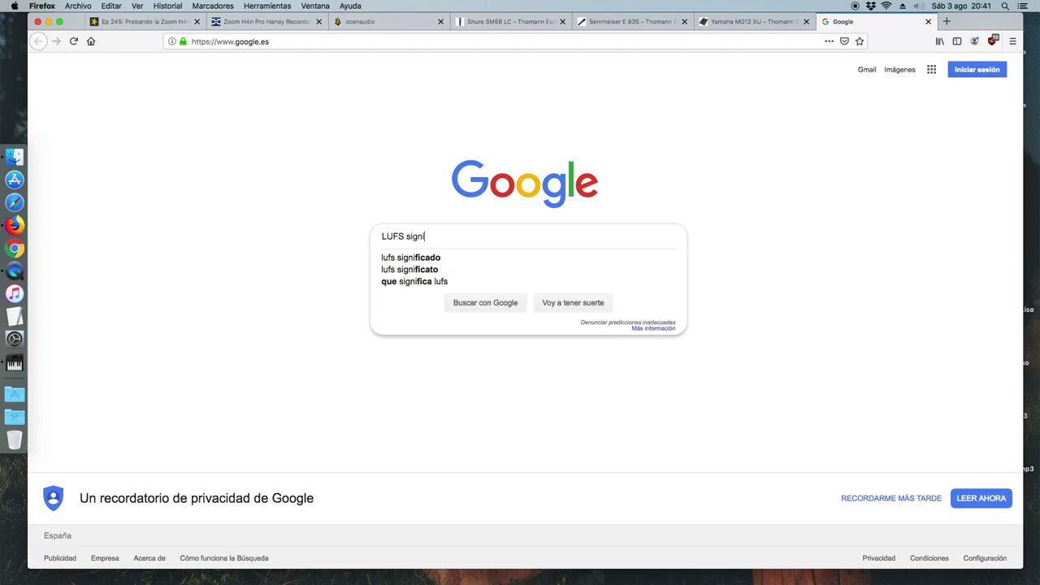
click(396, 259)
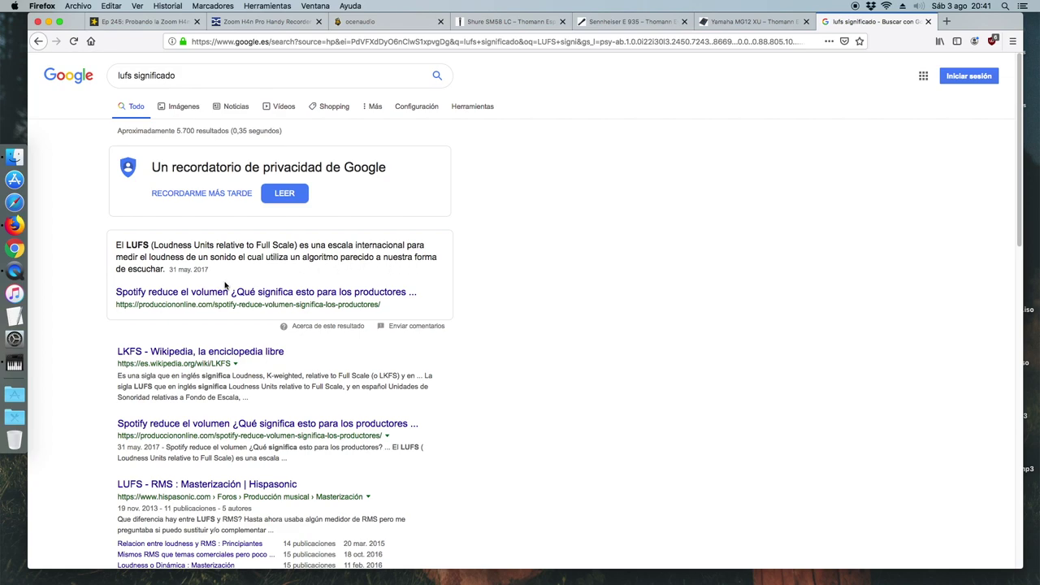
click(134, 352)
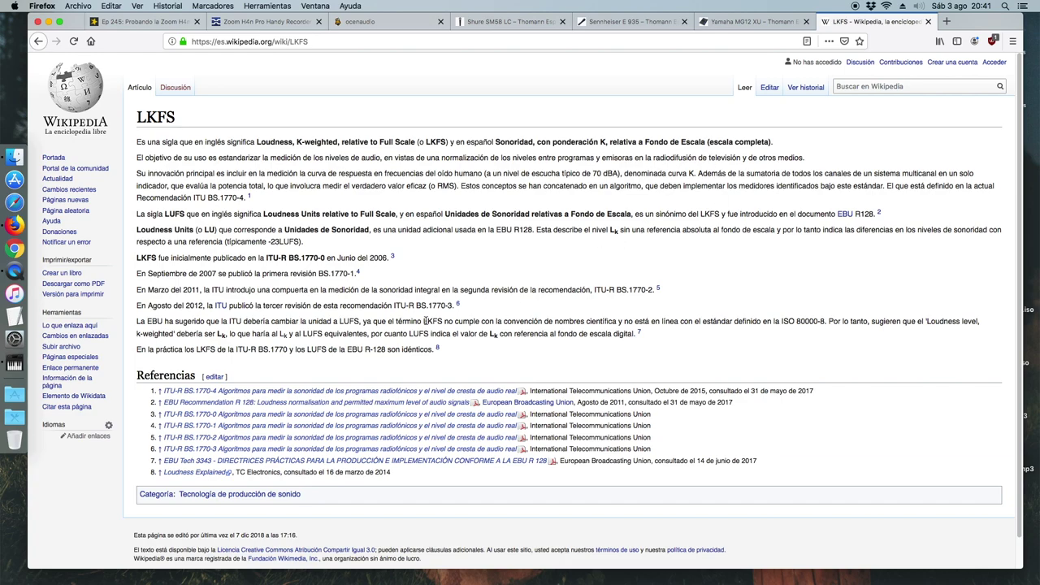
scroll(345, 411, down, 1)
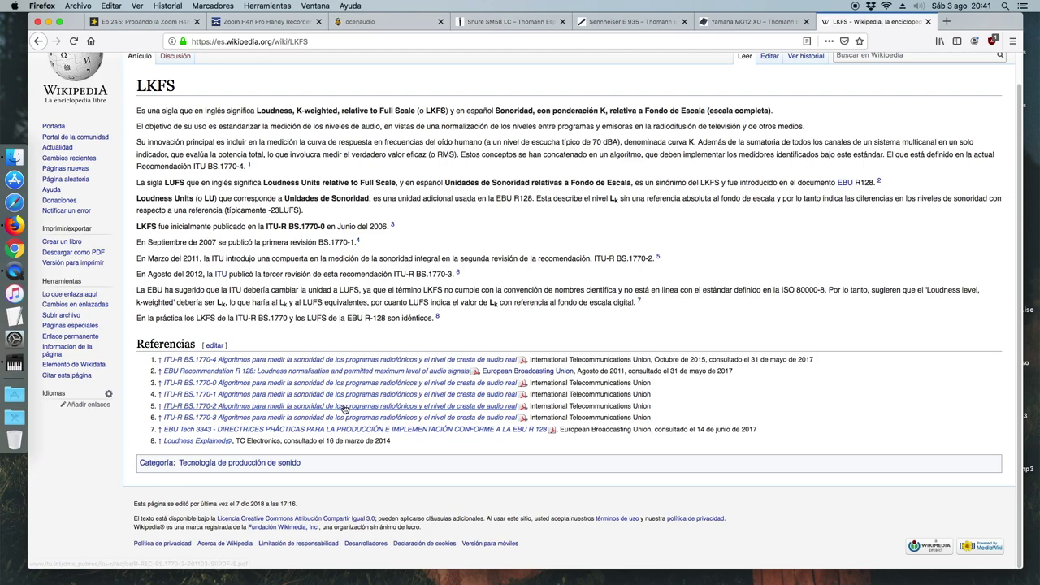
Step: Minimize the Firefox window and place test-final.mp3 and test.wav side by side in the lower part of the desktop
scroll(345, 410, up, 1)
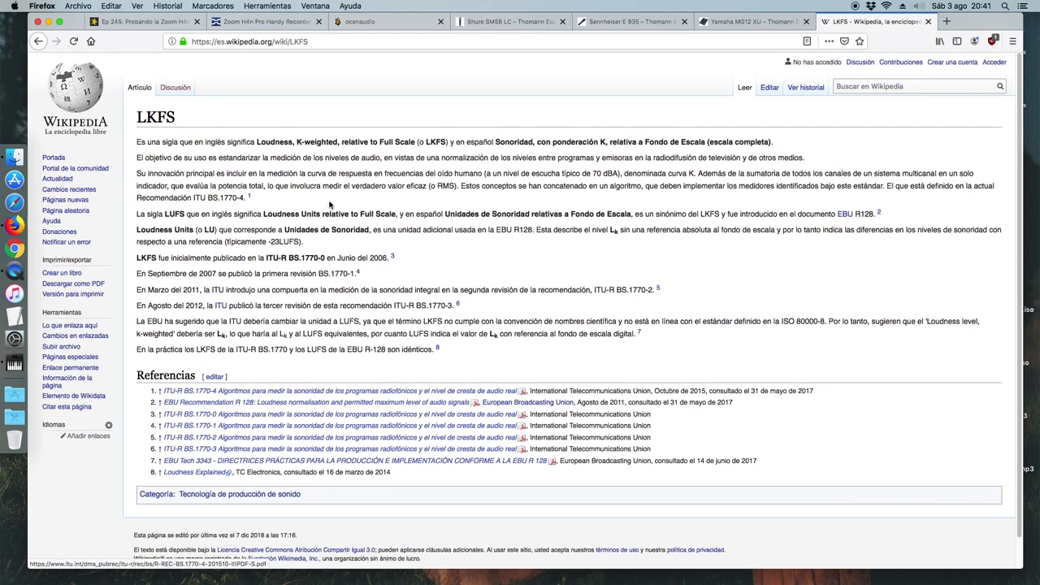
click(48, 22)
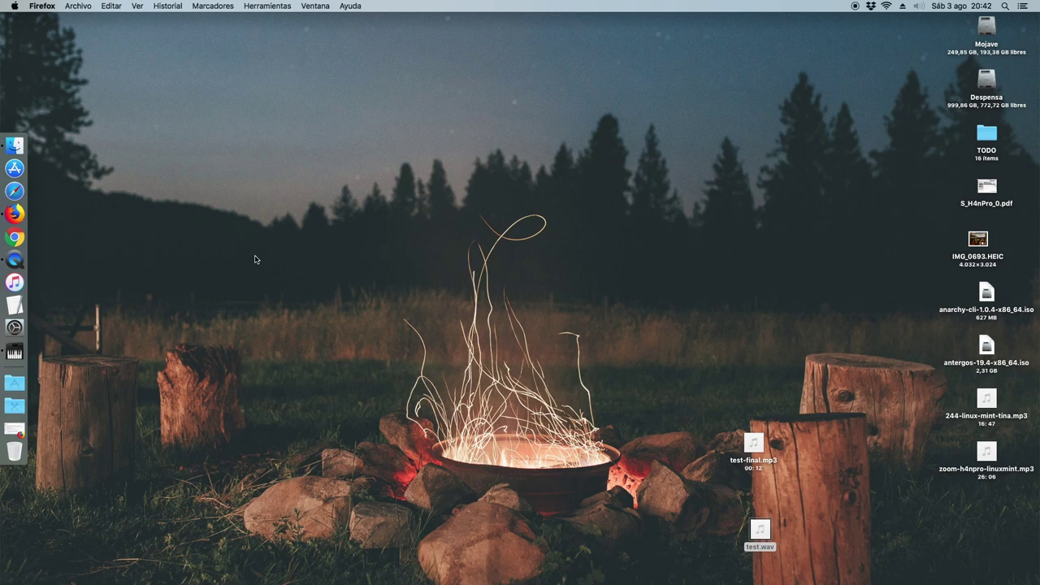
drag(748, 447, 939, 500)
drag(760, 530, 797, 405)
drag(942, 504, 687, 496)
drag(804, 413, 763, 503)
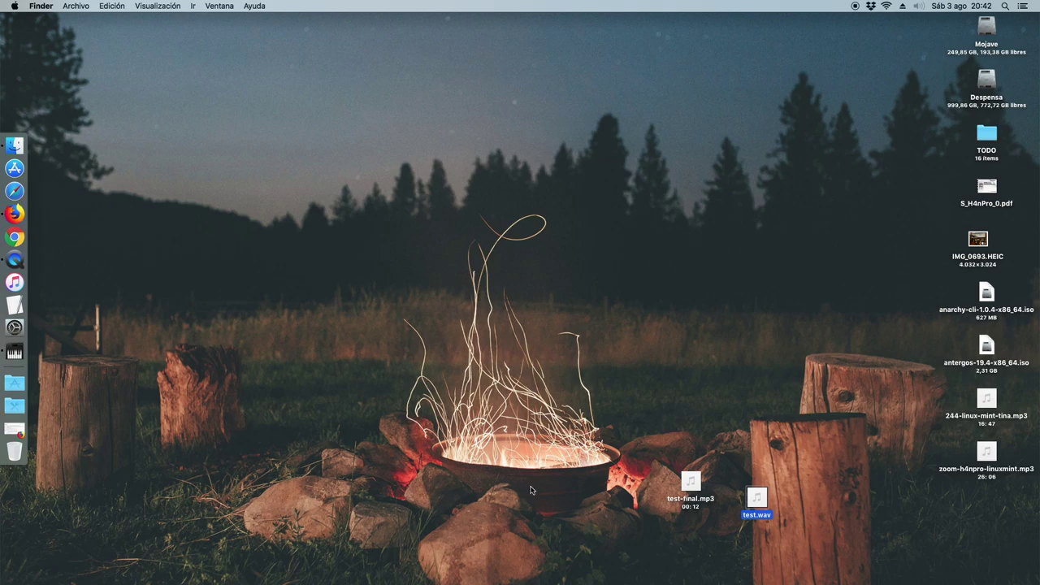
drag(693, 490, 669, 523)
drag(749, 501, 742, 537)
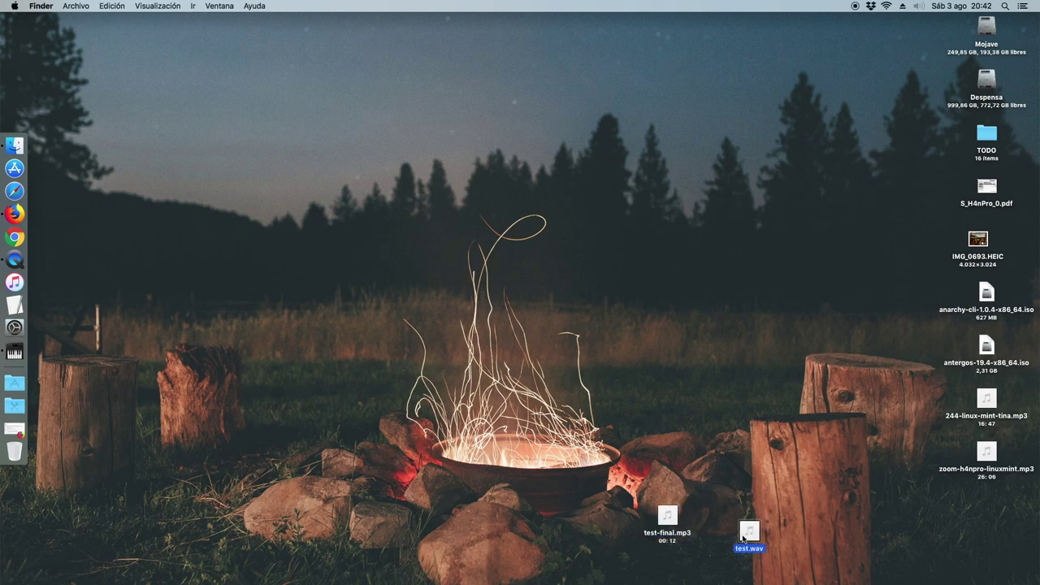
drag(668, 519, 643, 526)
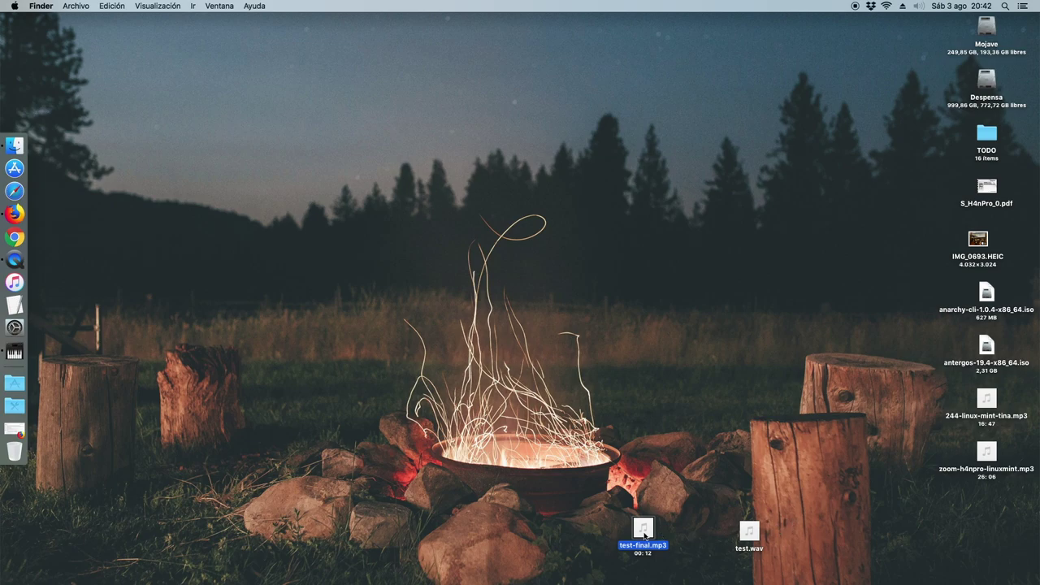
drag(644, 536, 306, 420)
scroll(306, 419, down, 2)
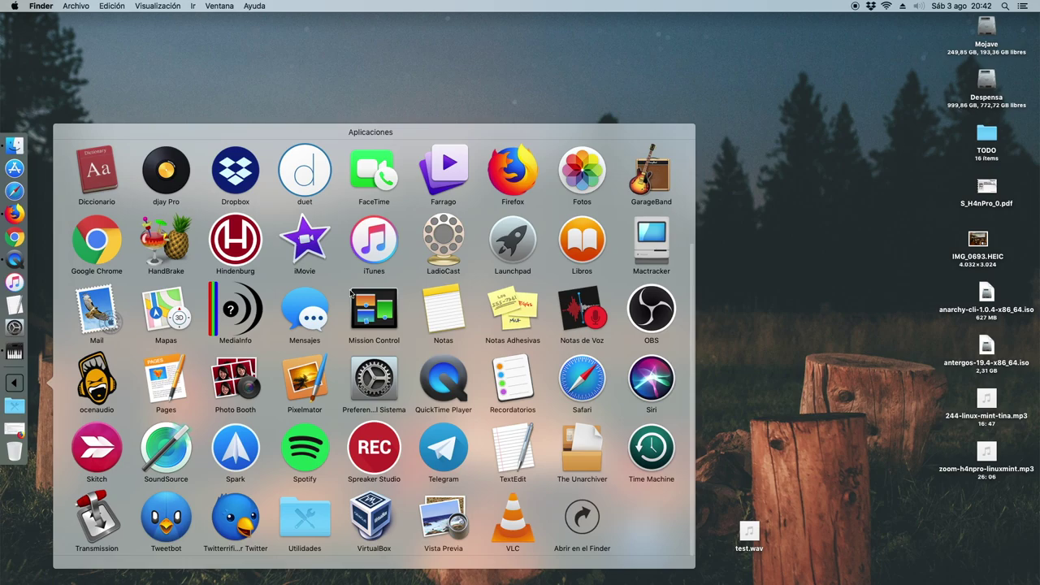
click(935, 138)
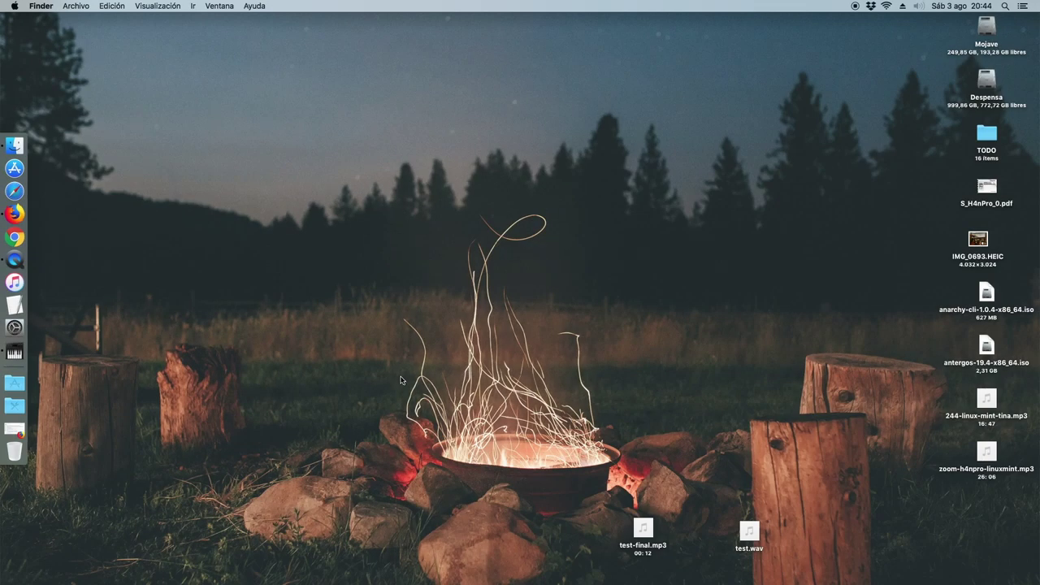
Step: Launch Hindenburg Journalist Pro from the Applications folder and shift its empty session window slightly
click(14, 383)
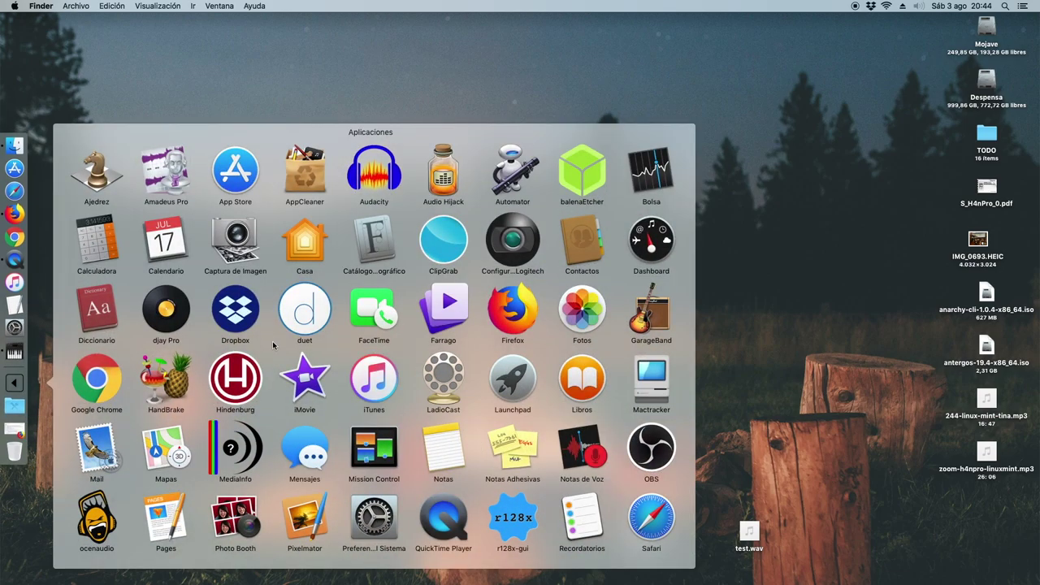
click(236, 378)
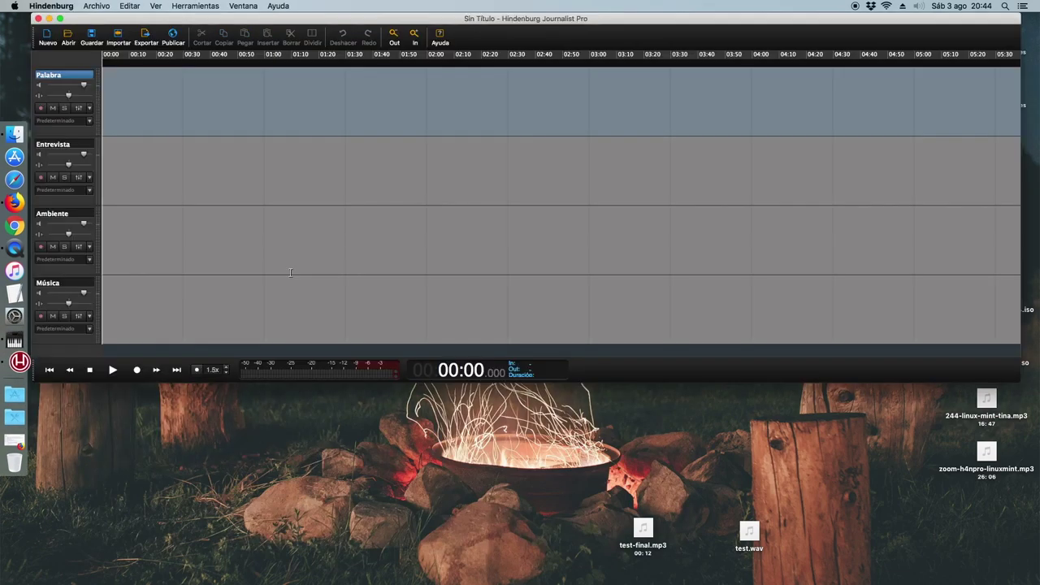
drag(373, 23, 378, 25)
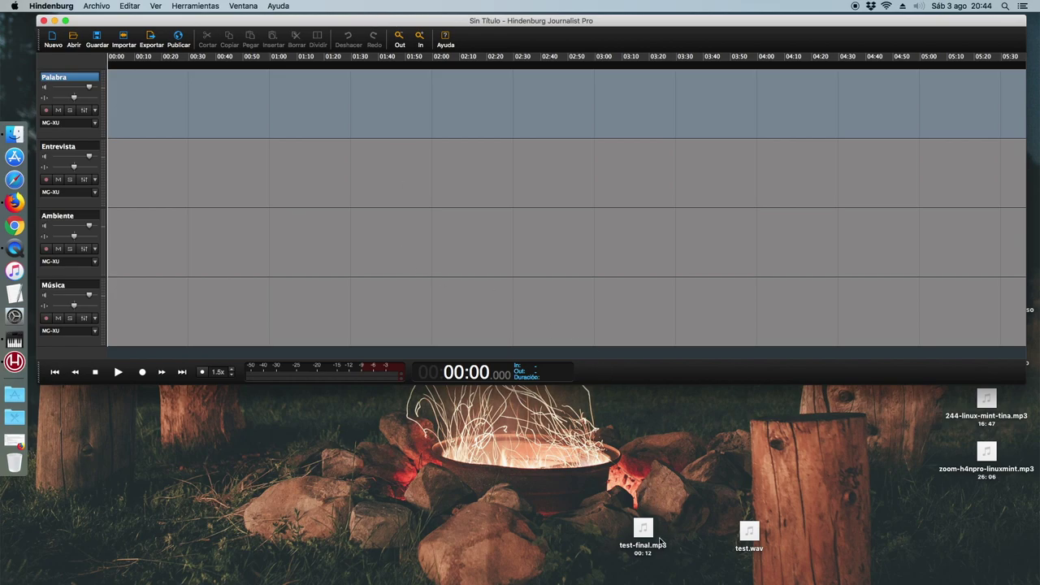
Step: Import test-final.mp3 from the desktop into the Palabra track and align the clip with the start of the timeline
drag(648, 532, 163, 102)
drag(162, 101, 135, 116)
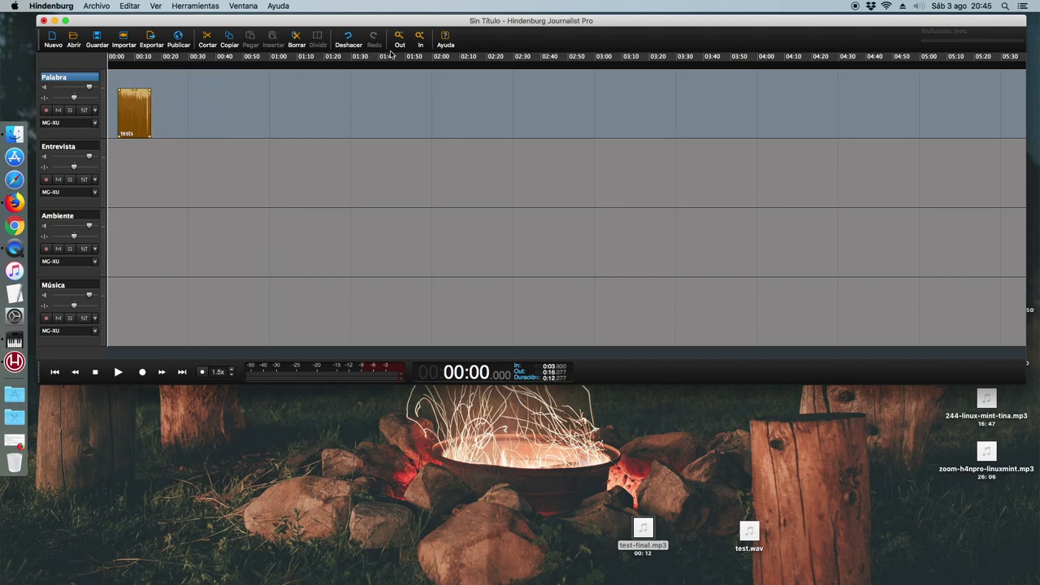
click(420, 41)
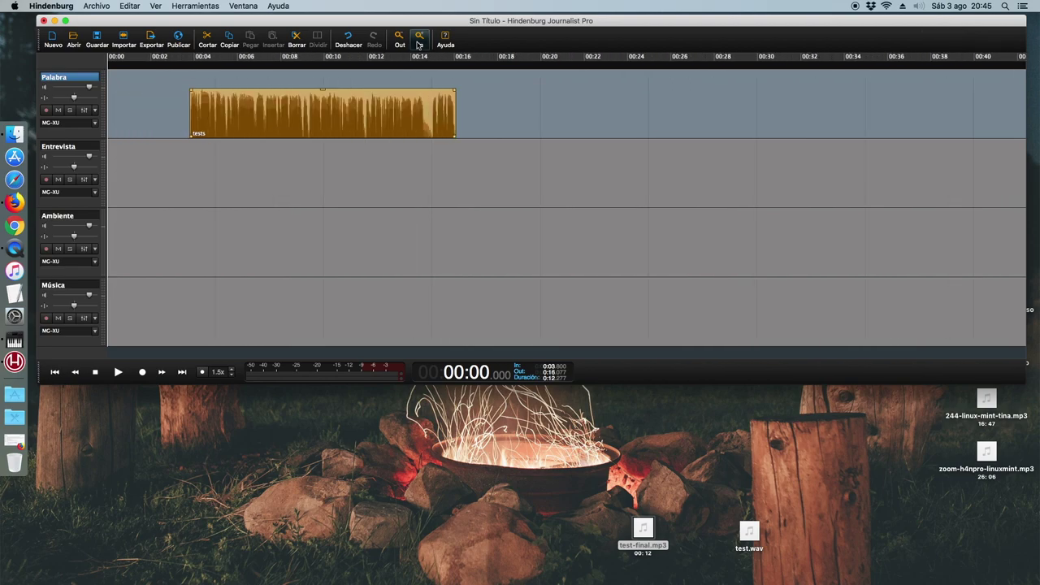
drag(325, 118, 198, 115)
click(216, 163)
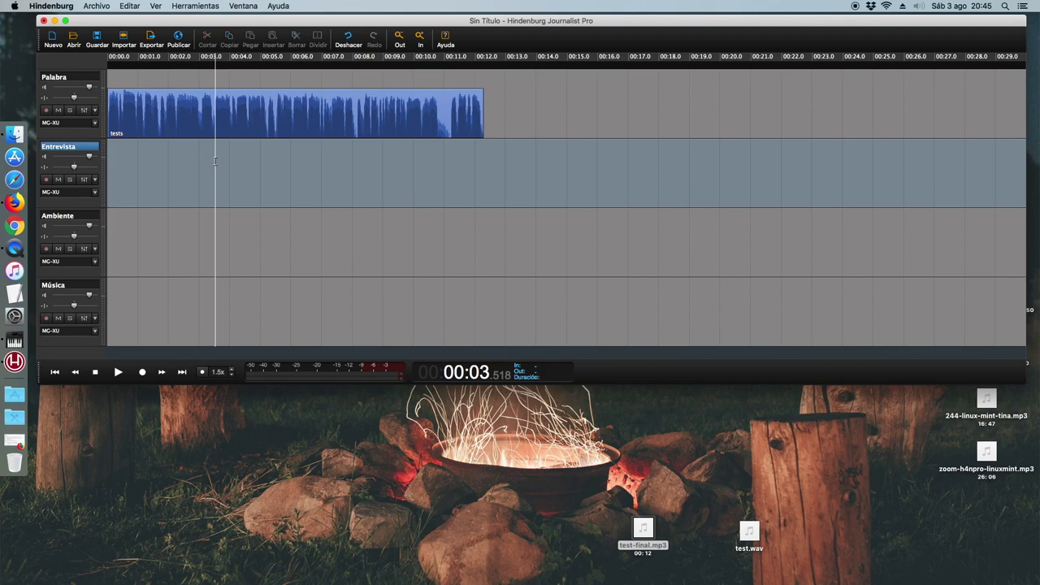
Step: Play the first few seconds of the clip in the Palabra track
click(122, 55)
key(space)
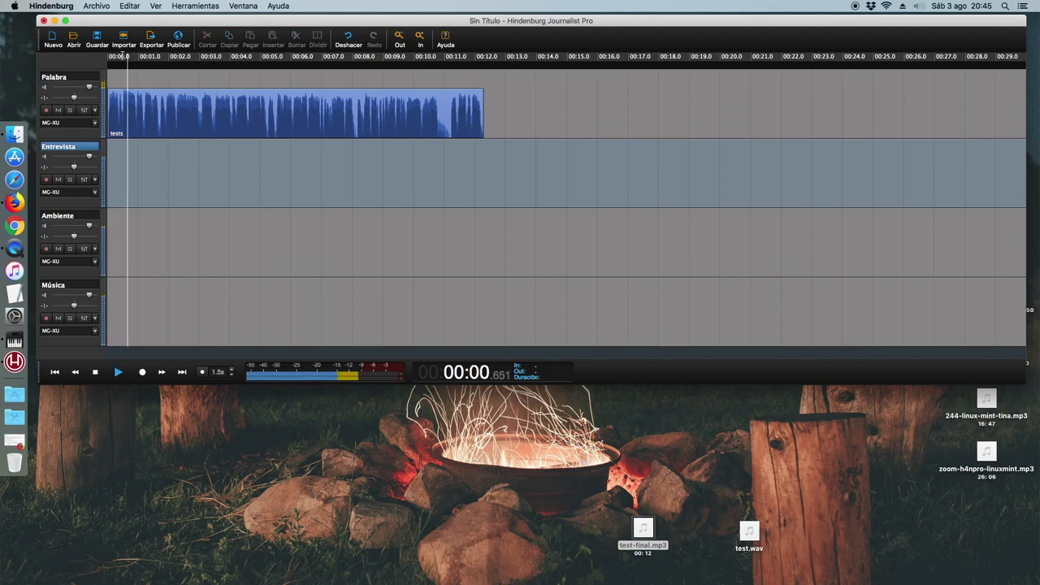
key(space)
Step: Add the Loudness Meter effect to the Palabra track, move the meter away from the clip and close the effects list
click(86, 113)
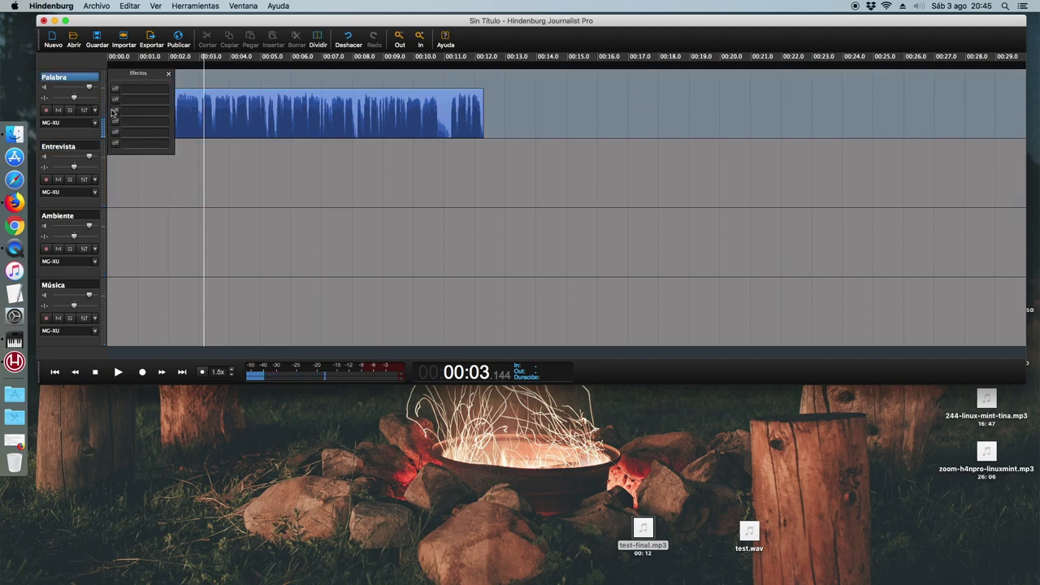
click(118, 96)
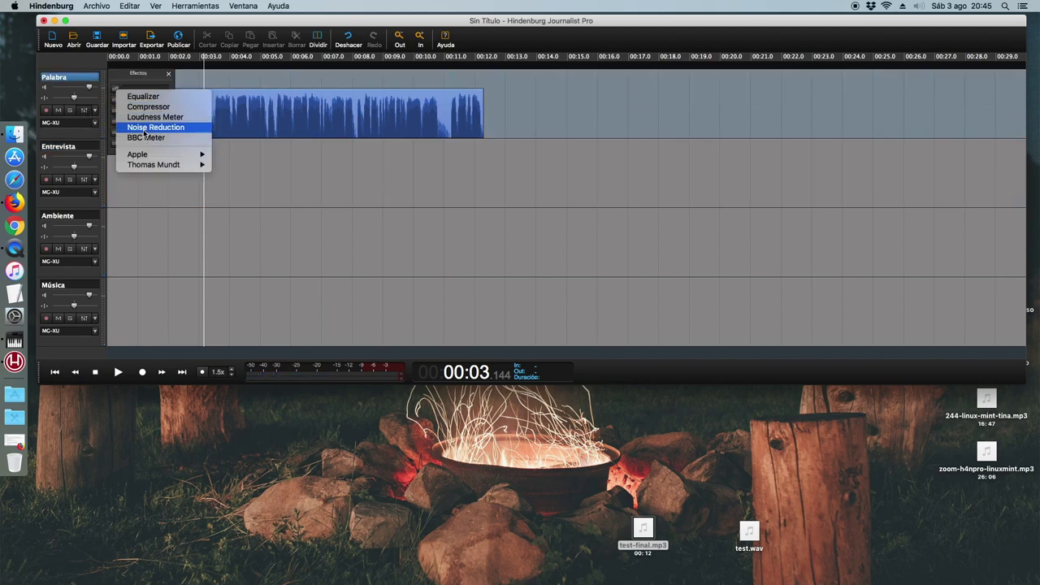
click(152, 120)
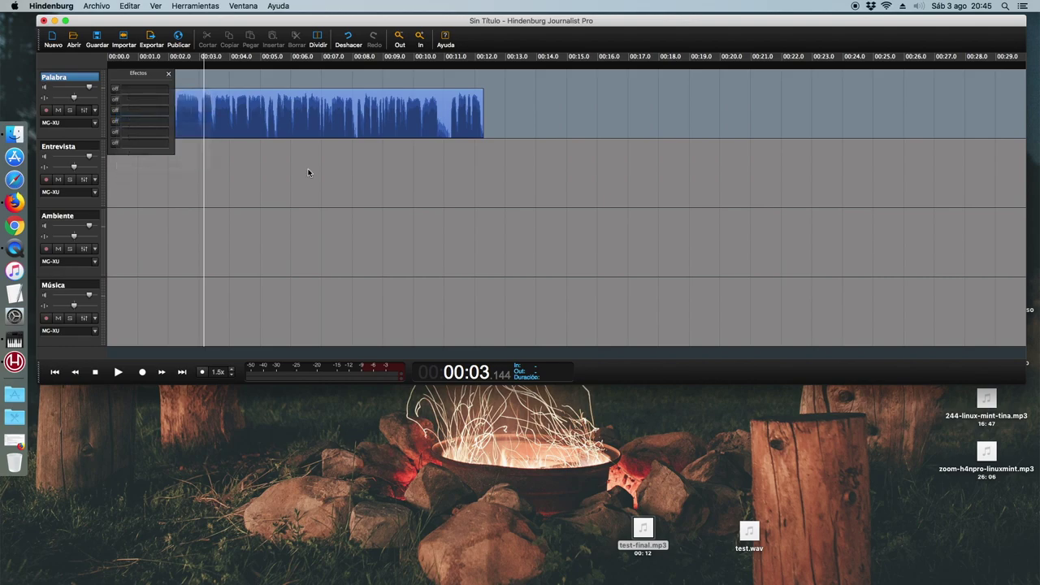
drag(330, 81, 749, 241)
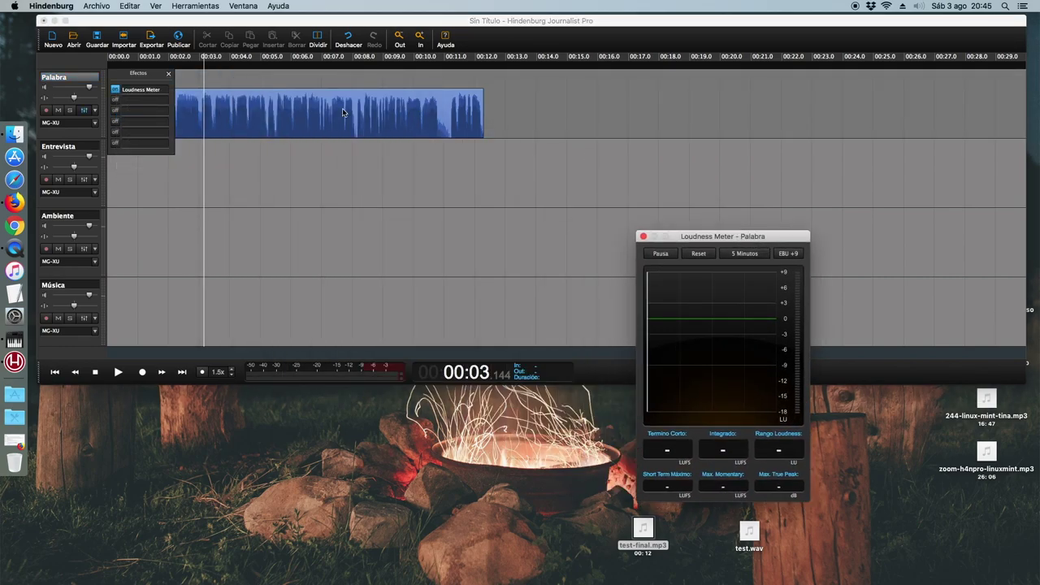
click(169, 74)
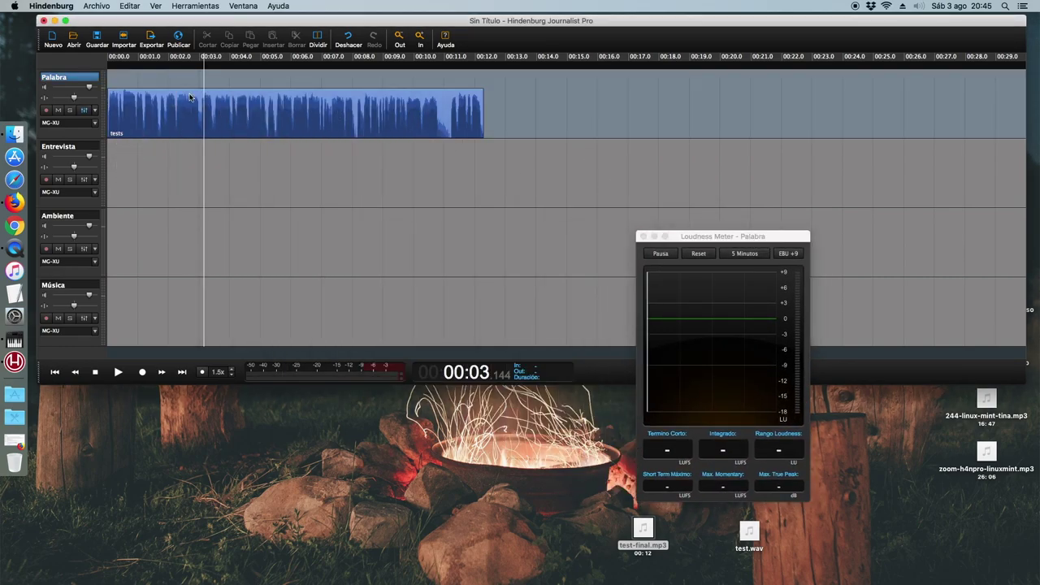
Step: Measure the clip's loudness by playing it twice from near the start, and move the Loudness Meter window clear of the tracks
click(124, 57)
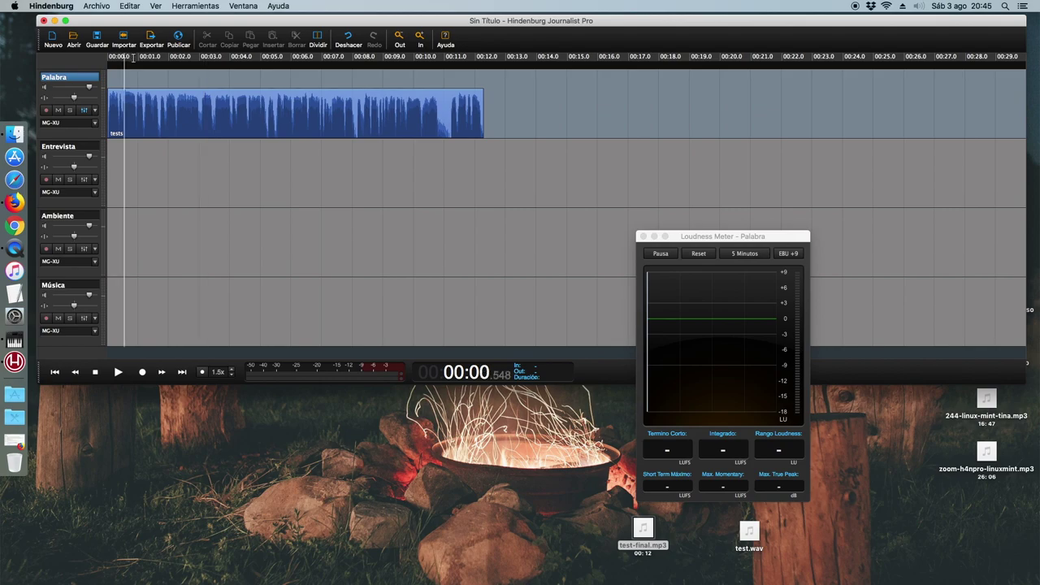
key(space)
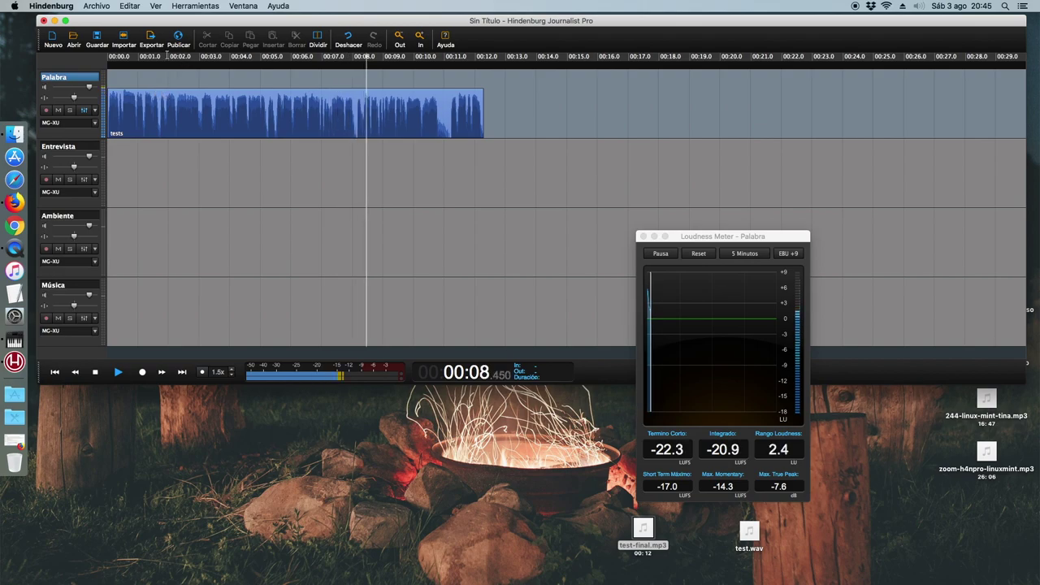
click(120, 59)
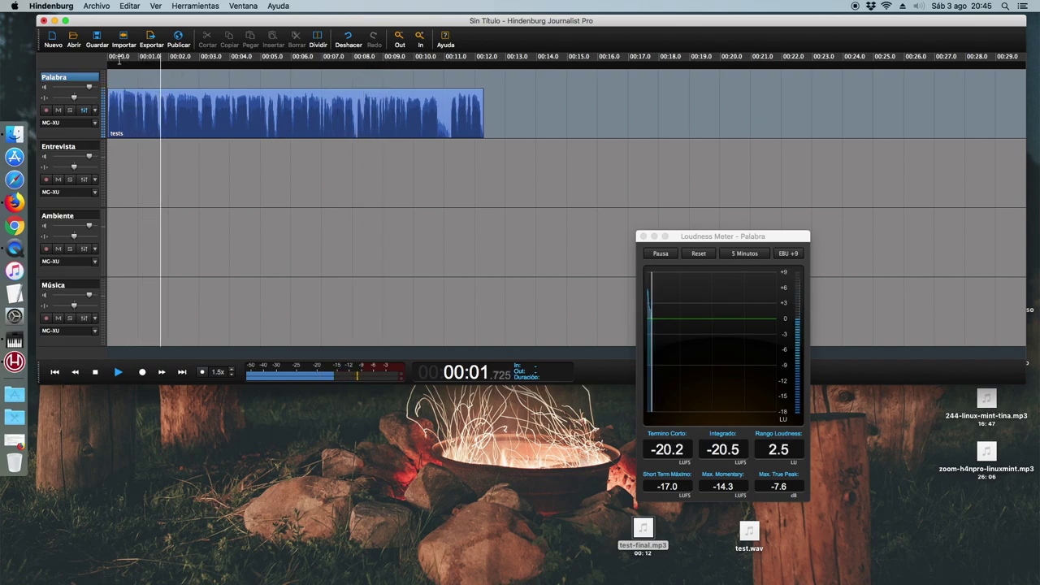
key(space)
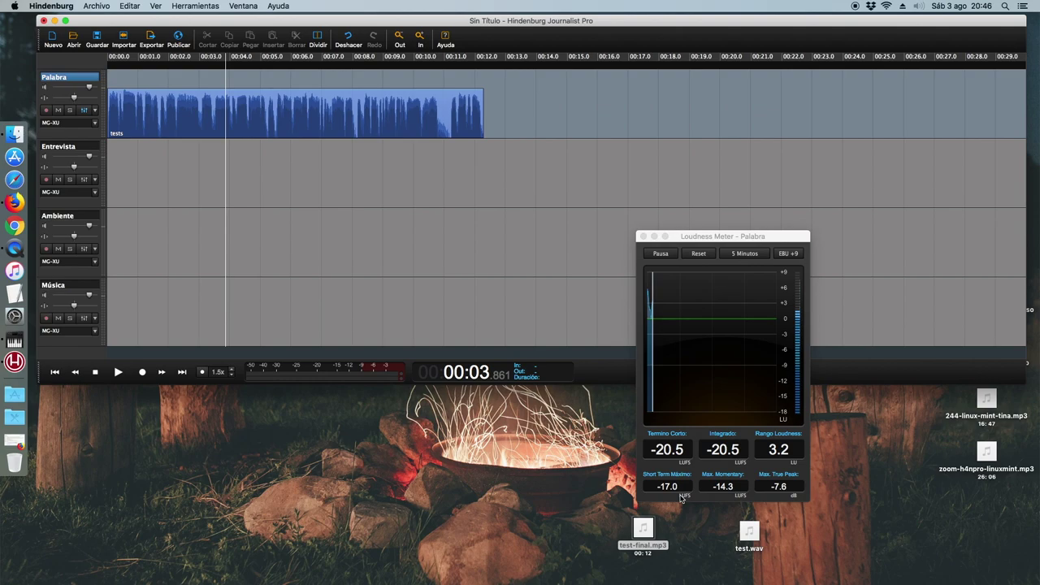
drag(708, 238, 515, 211)
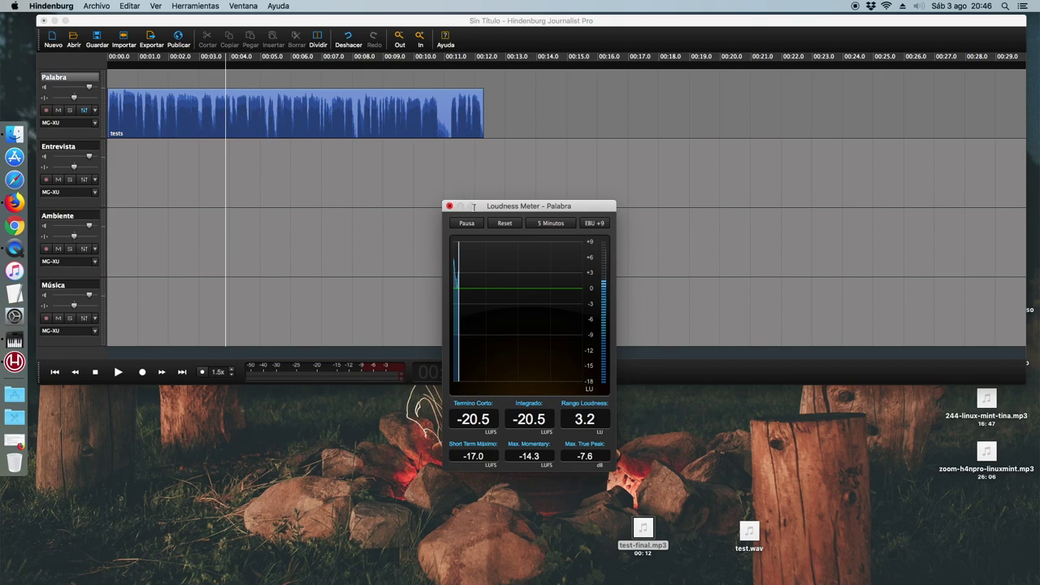
drag(547, 206, 807, 356)
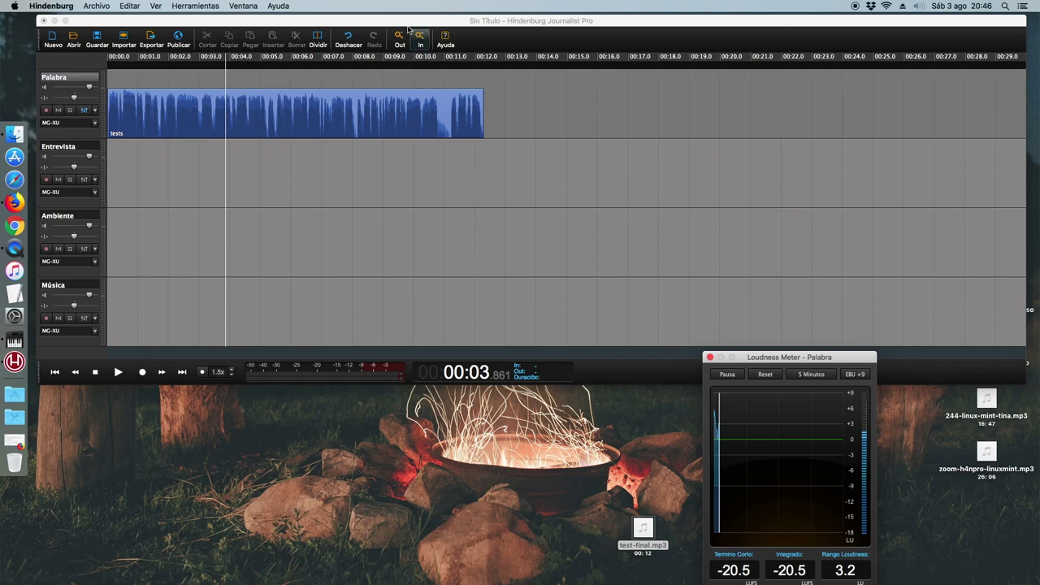
Step: Start exporting the session as an MP3 file named hhhhh
click(96, 6)
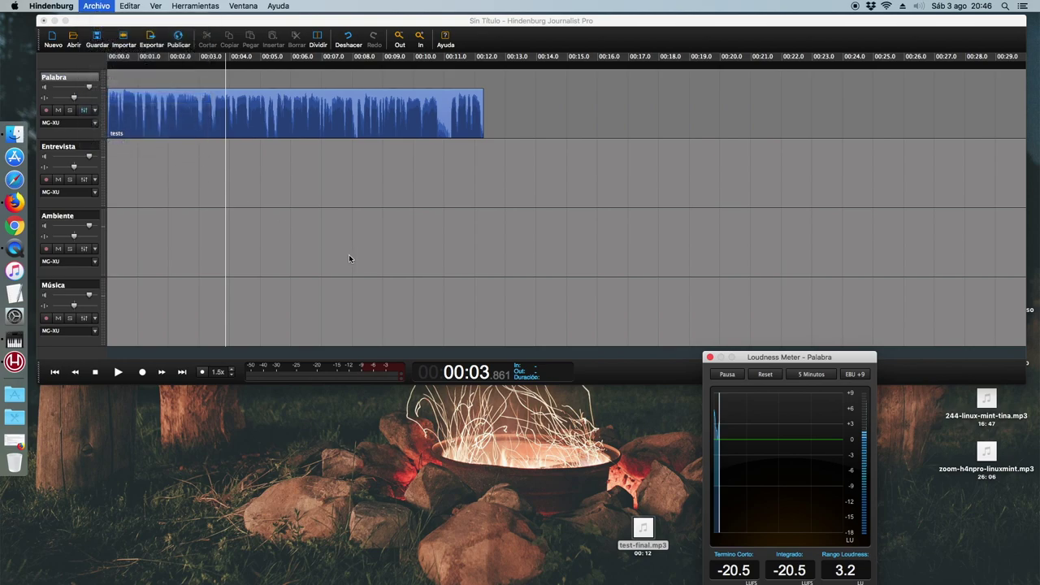
click(517, 201)
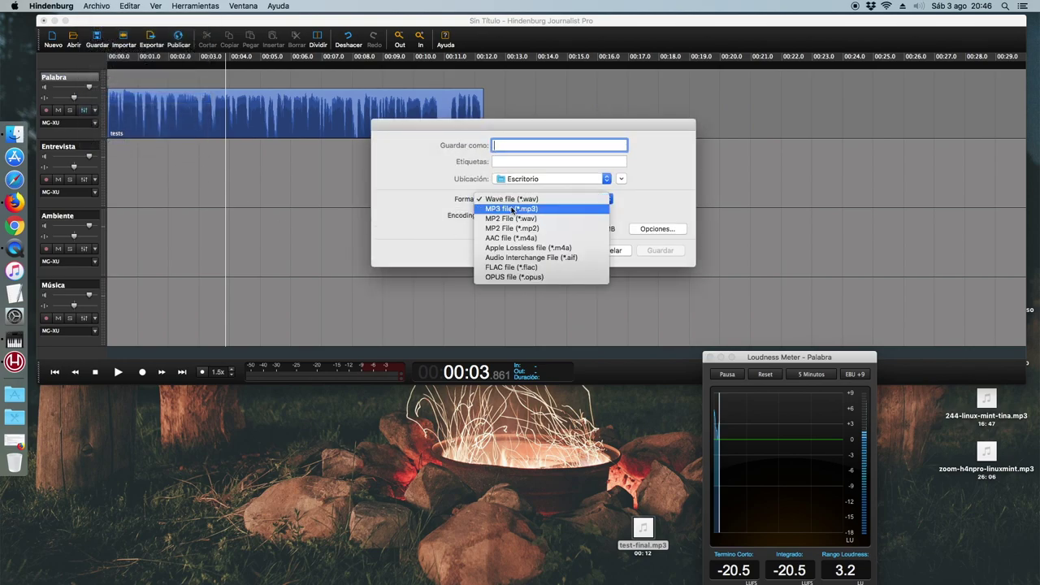
click(513, 209)
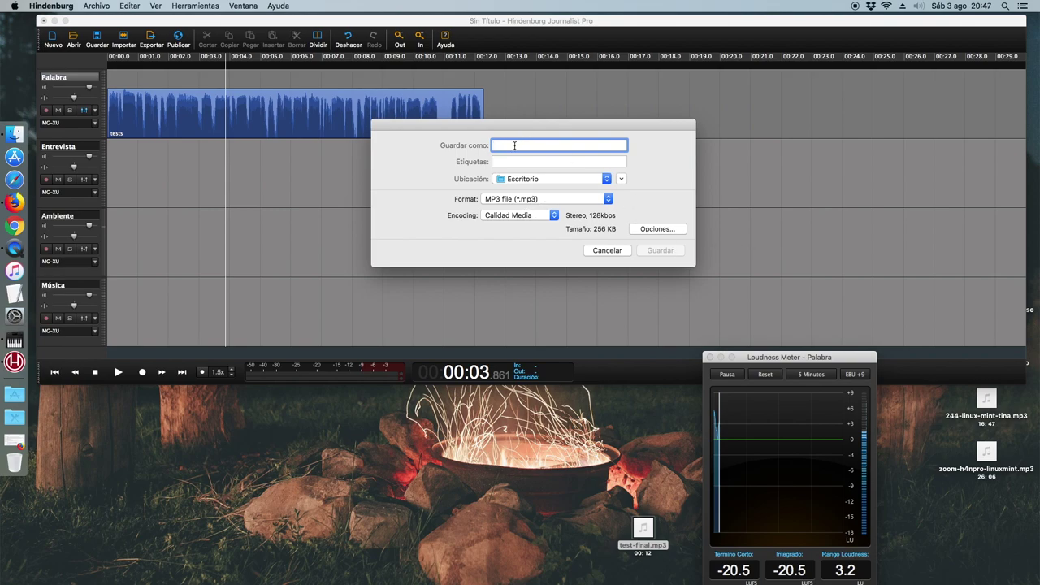
text(hhhhh)
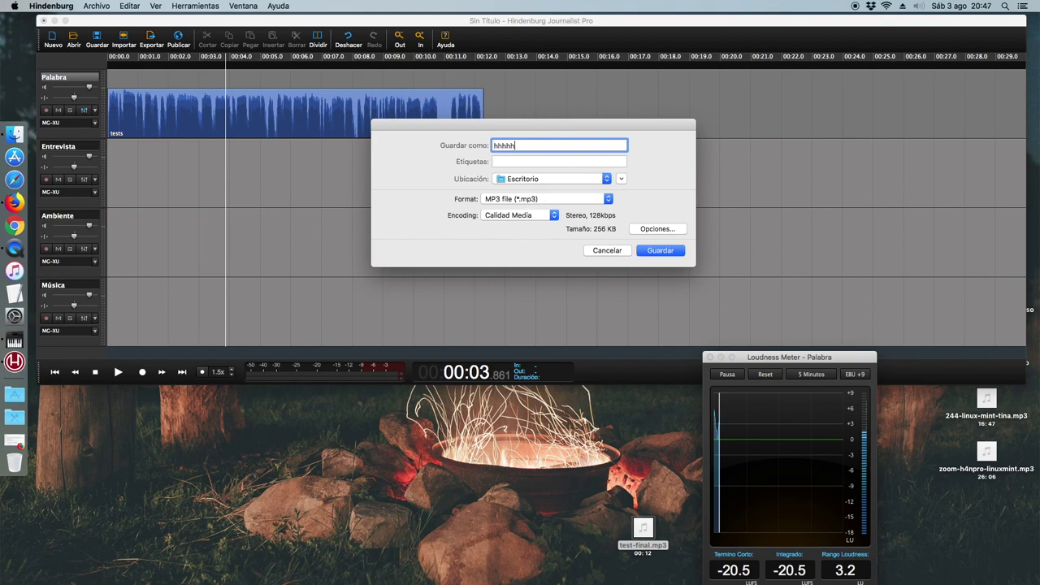
drag(533, 135, 399, 147)
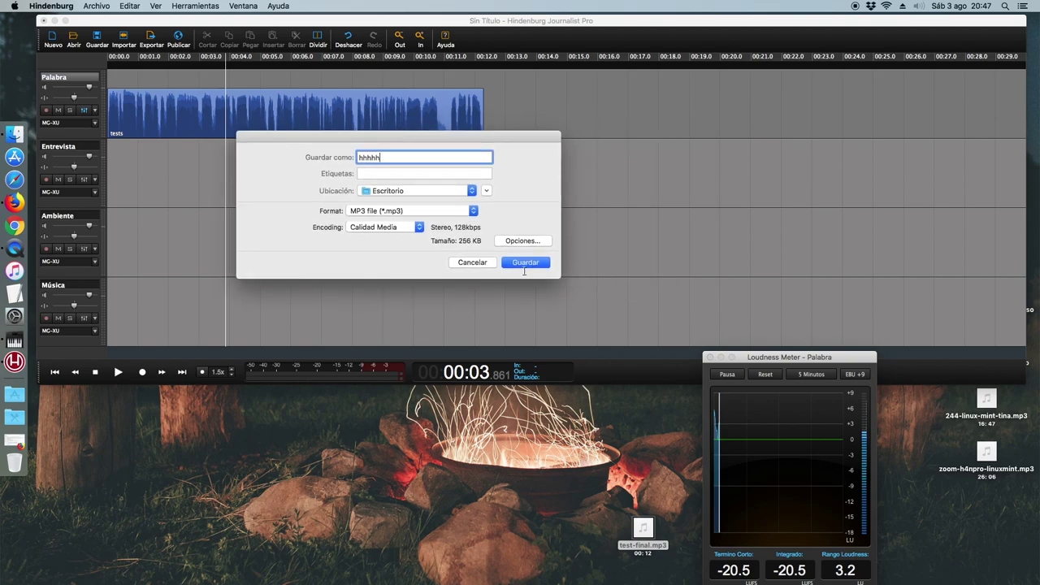
Step: In the MP3 export options, set the channels to Mono and the sample rate to 44100 Hz, and turn off Add Chapters
click(527, 242)
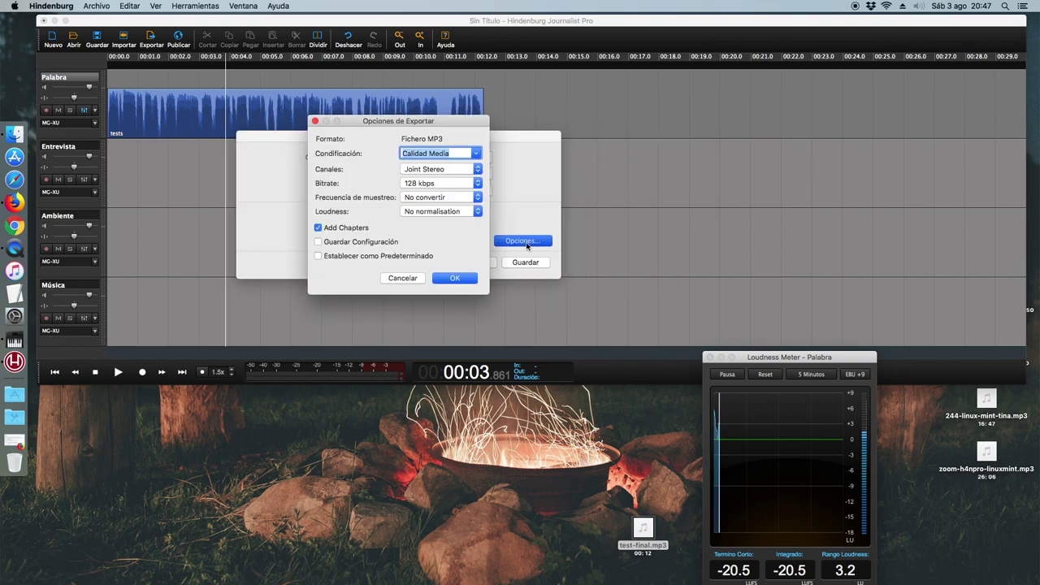
click(438, 171)
click(423, 142)
click(420, 200)
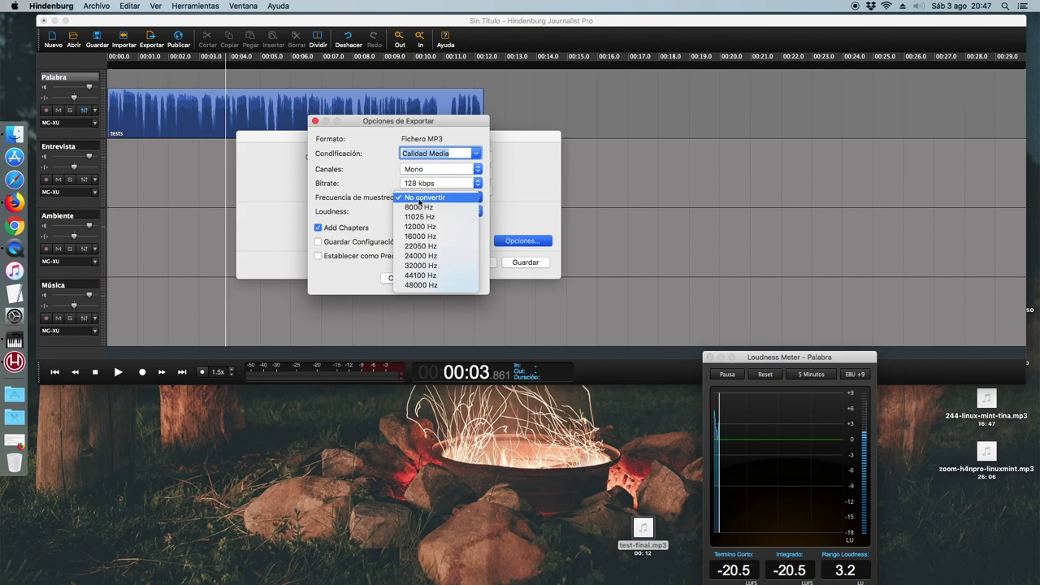
click(426, 274)
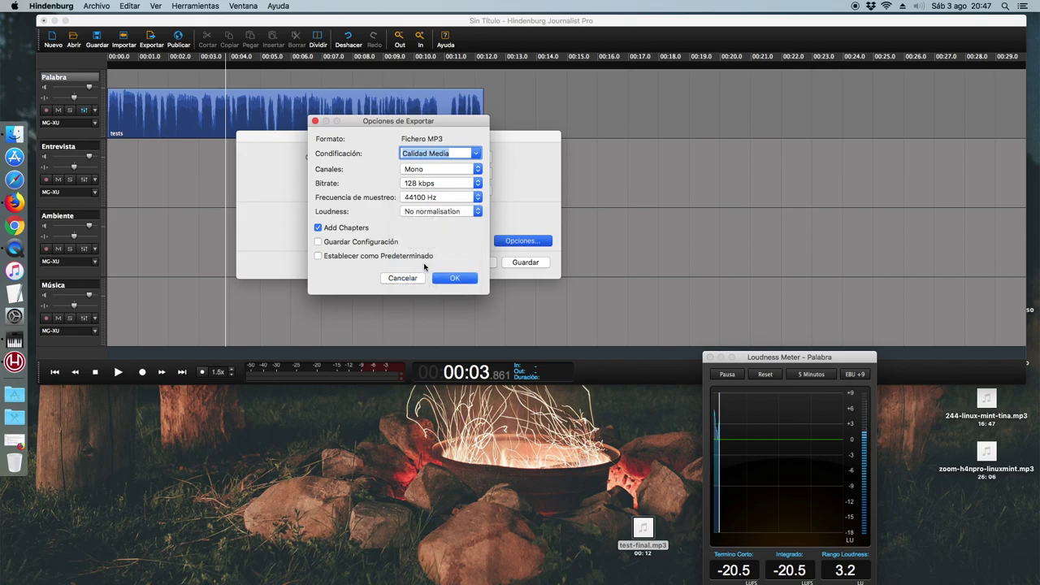
click(342, 230)
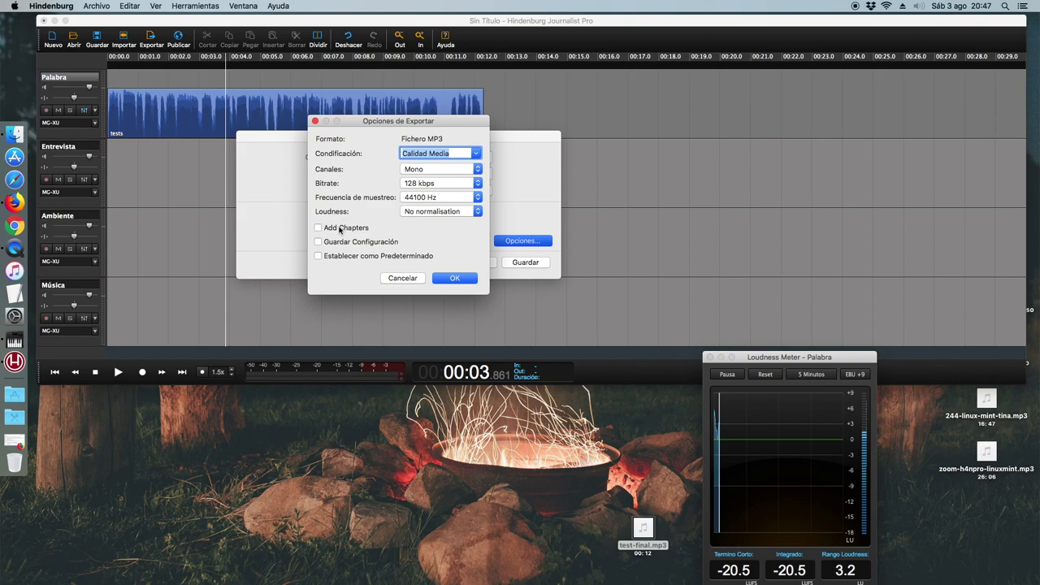
Step: Set the export loudness to -16 LUFS, review the sample rate and loudness choices, and save the MP3 to the desktop
click(425, 213)
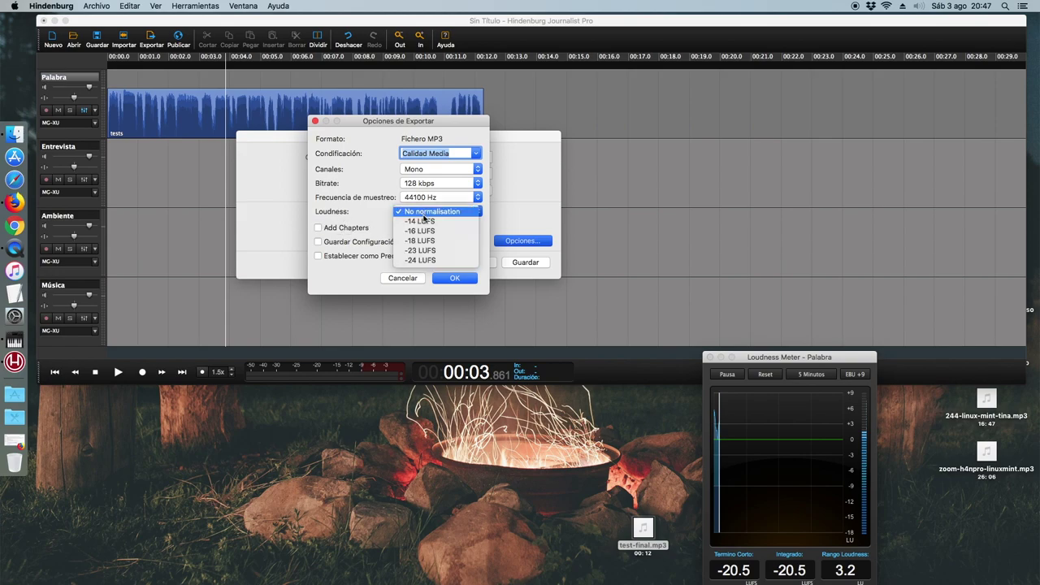
click(429, 233)
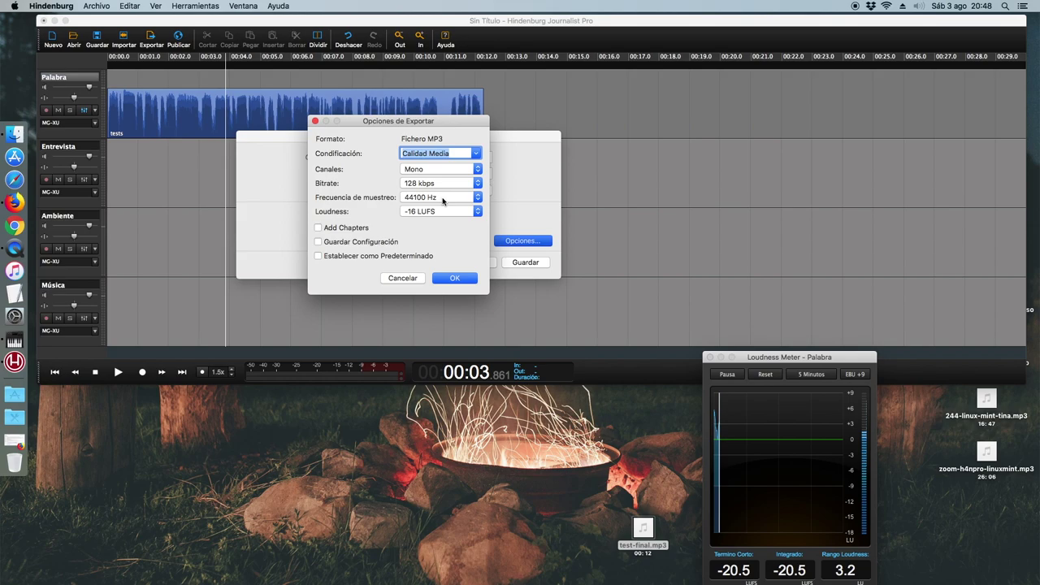
click(443, 200)
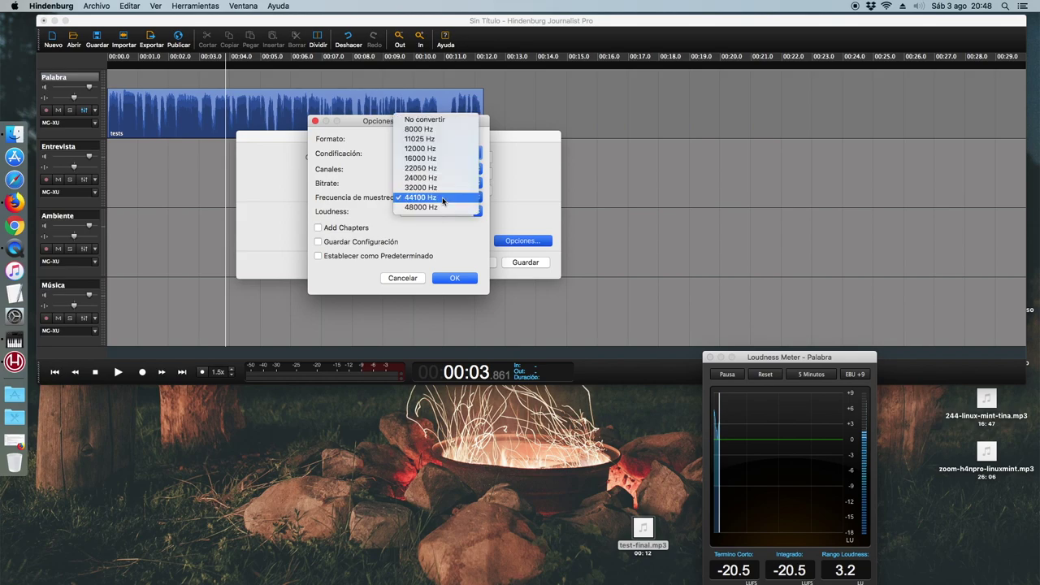
click(440, 230)
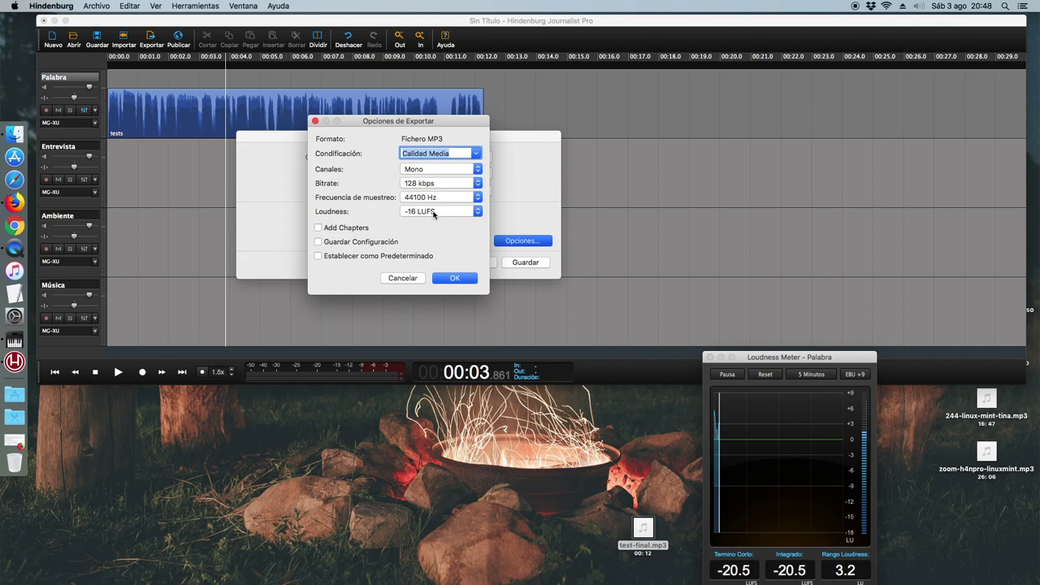
click(435, 214)
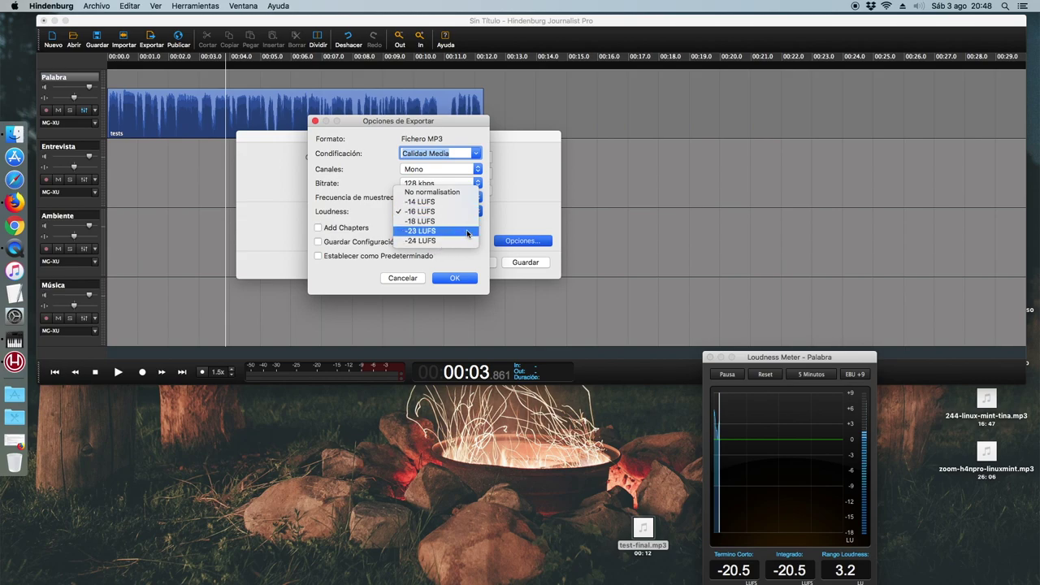
click(512, 202)
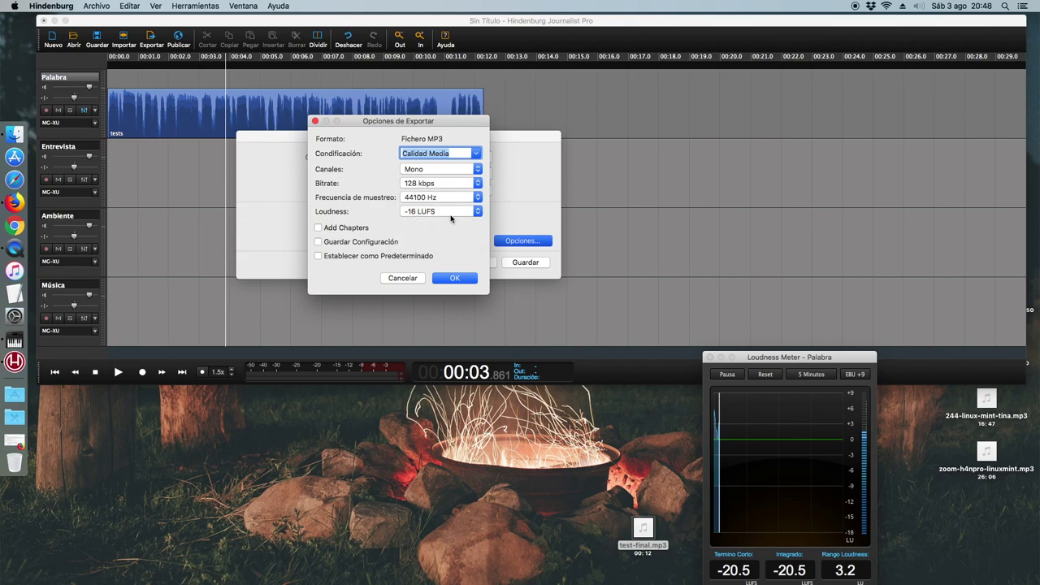
click(443, 279)
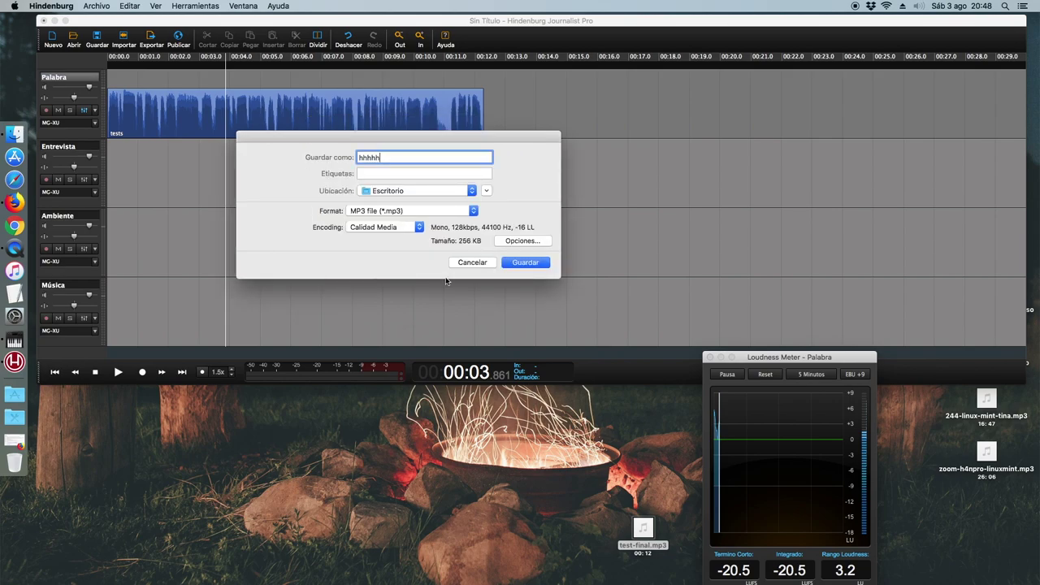
click(524, 263)
click(569, 232)
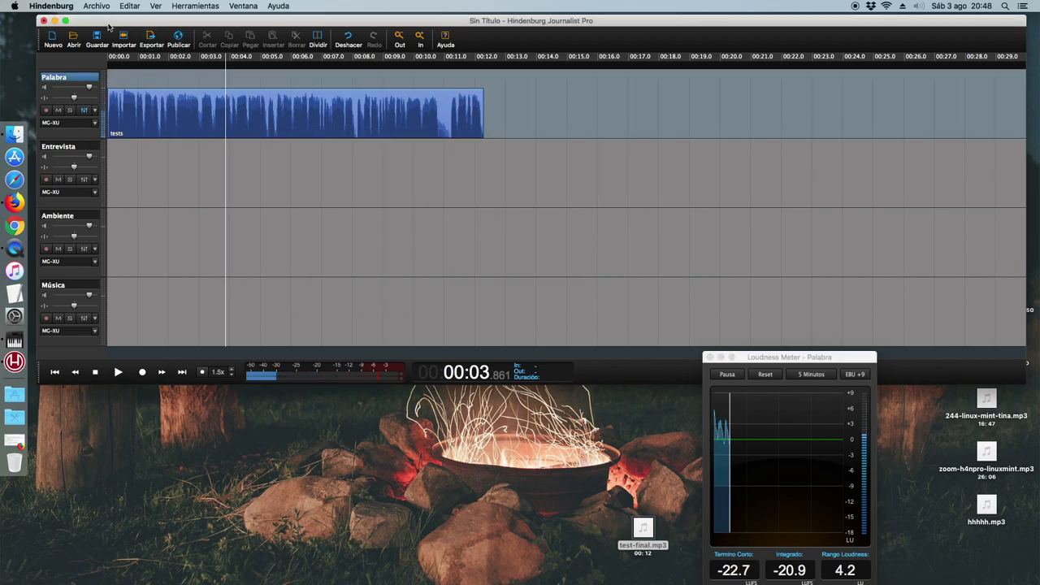
Step: Quit Hindenburg without saving the session and move the exported hhhhh.mp3 beside test-final.mp3 on the desktop
click(52, 5)
click(81, 135)
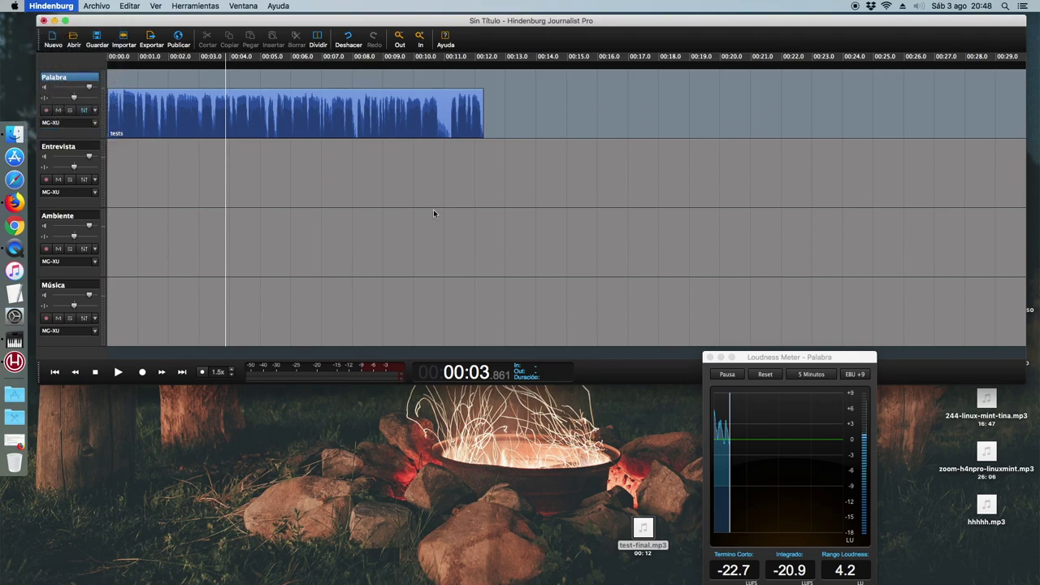
click(561, 203)
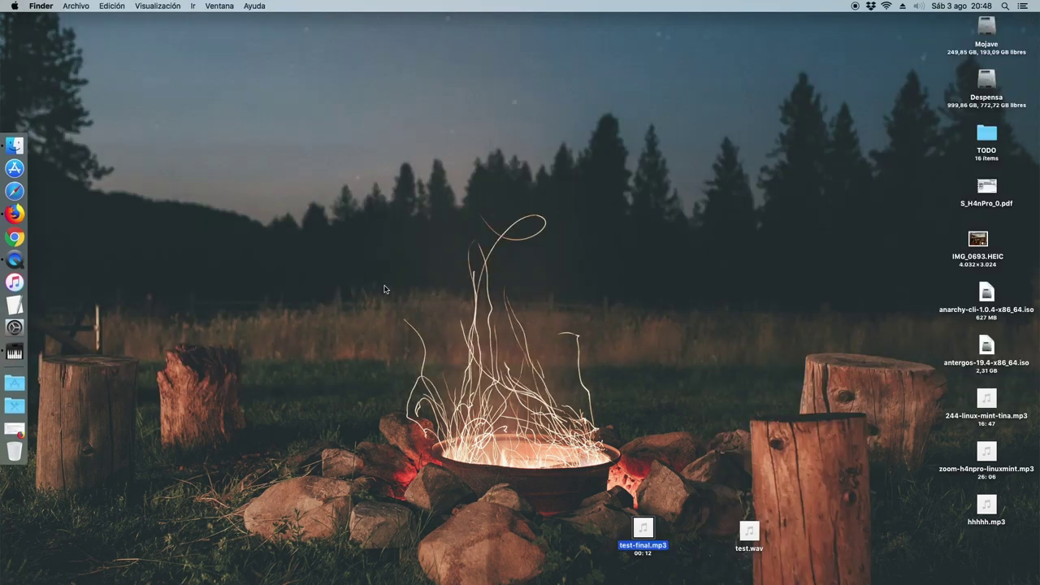
drag(986, 506, 203, 344)
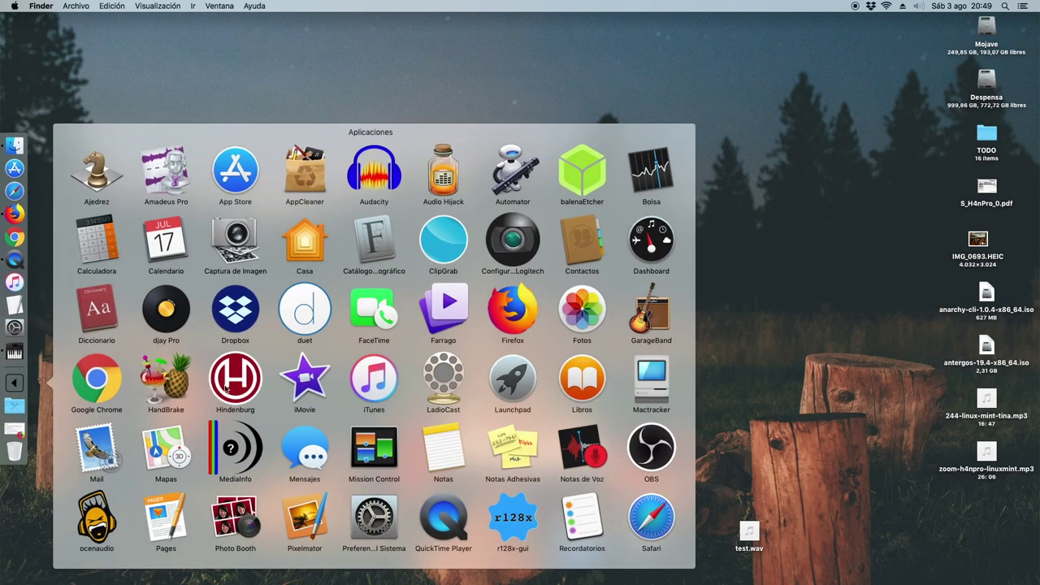
Step: Reopen Hindenburg, import hhhhh.mp3 from the desktop into the Palabra track and align the clip with the start of the timeline
drag(226, 389, 232, 386)
drag(578, 538, 128, 124)
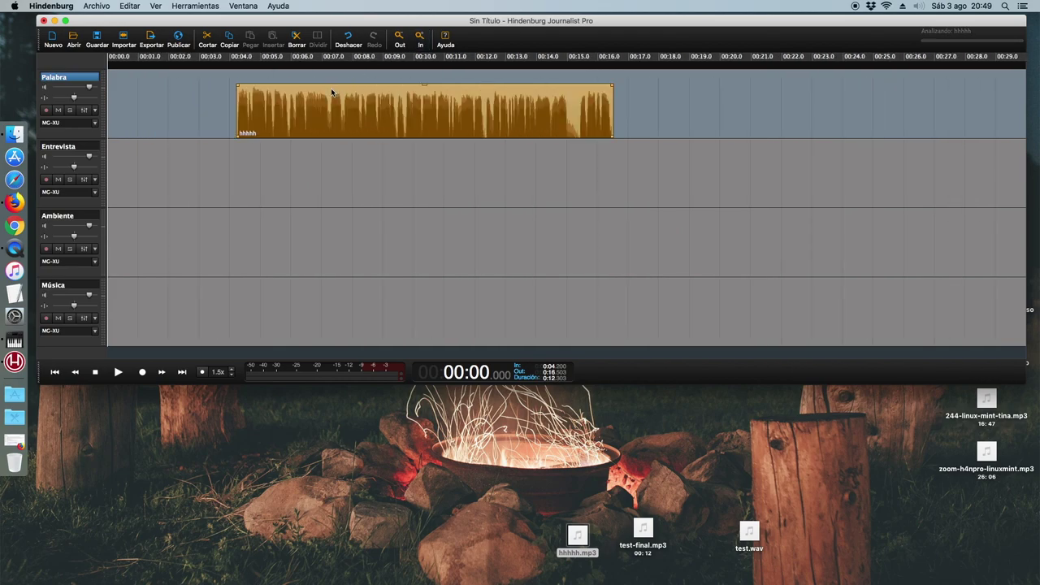
drag(325, 97, 192, 99)
click(183, 169)
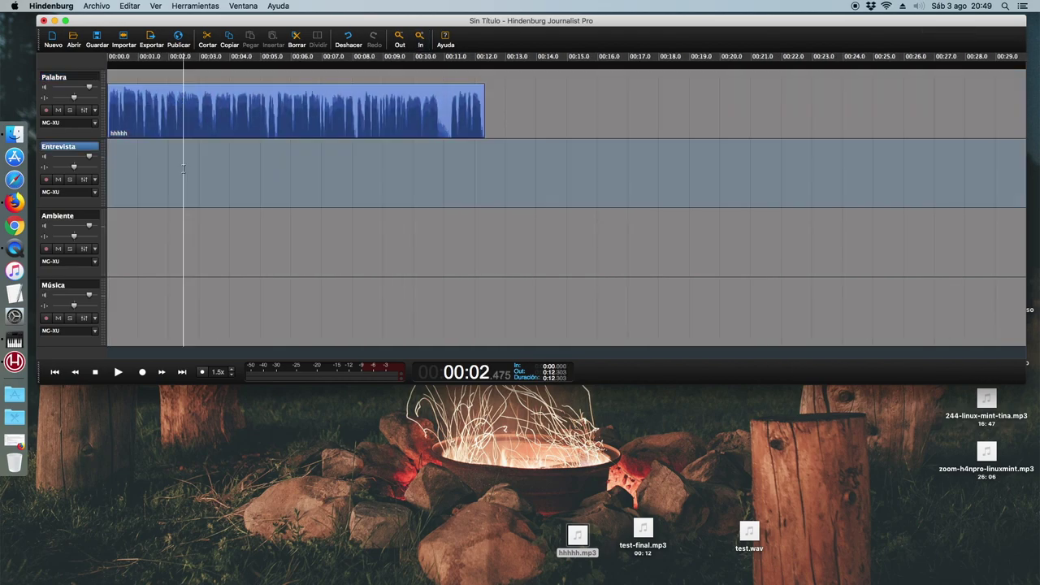
Step: Put the playhead near the start, add the Loudness Meter effect to the Palabra track, and move the meter off the clip
click(134, 62)
click(85, 109)
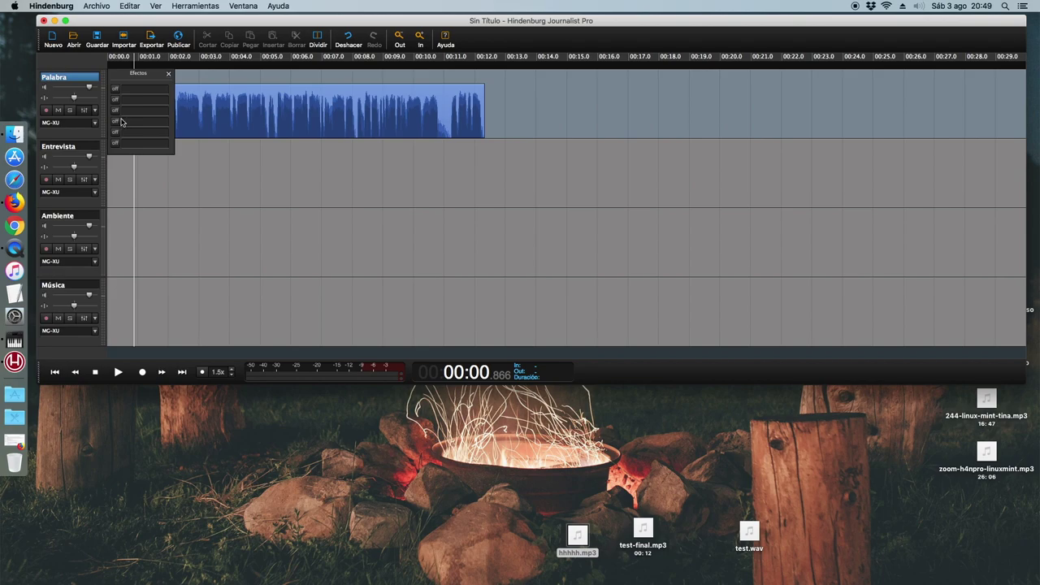
click(117, 95)
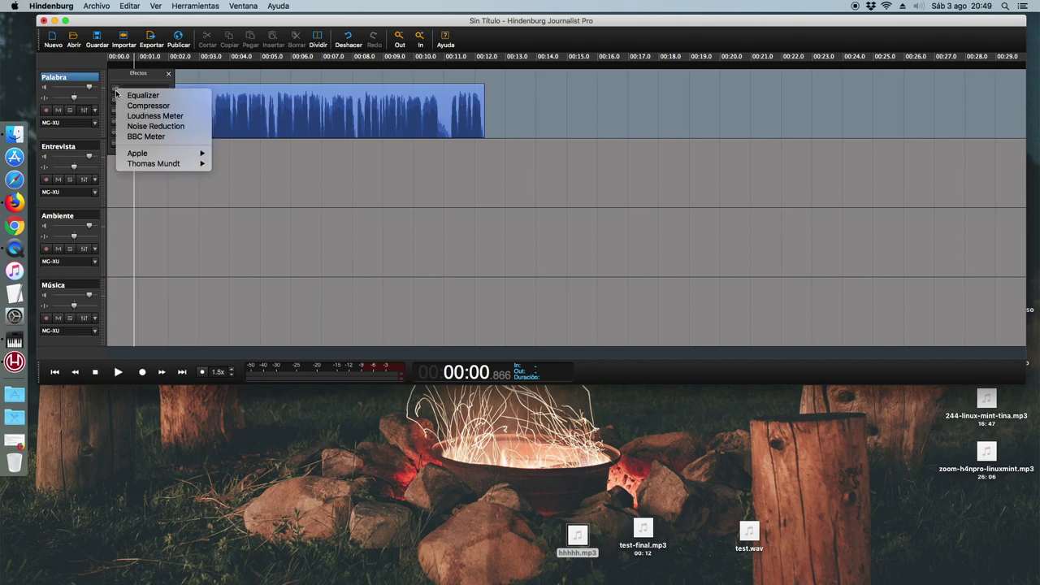
click(154, 115)
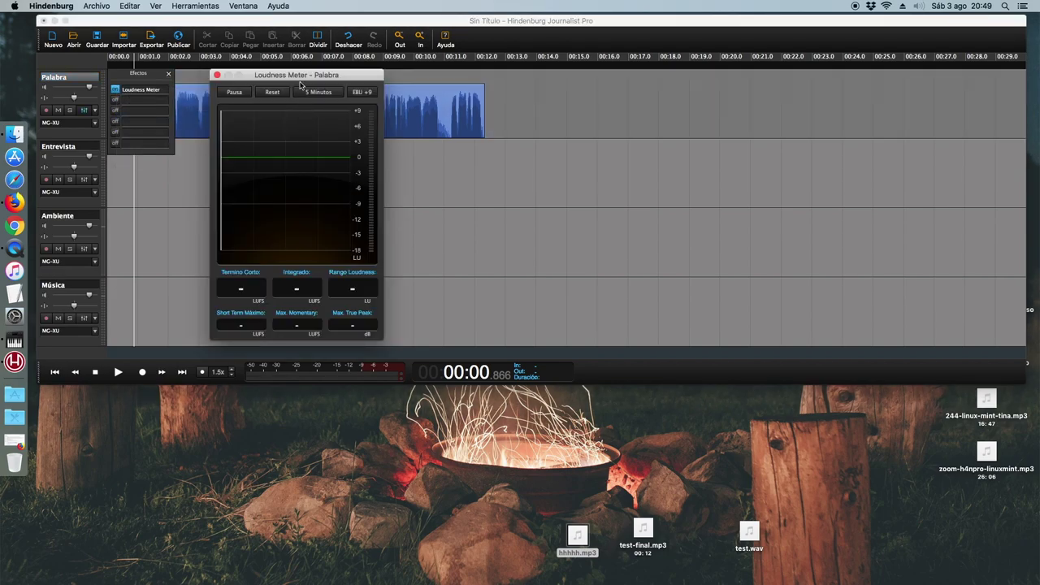
drag(312, 75, 667, 266)
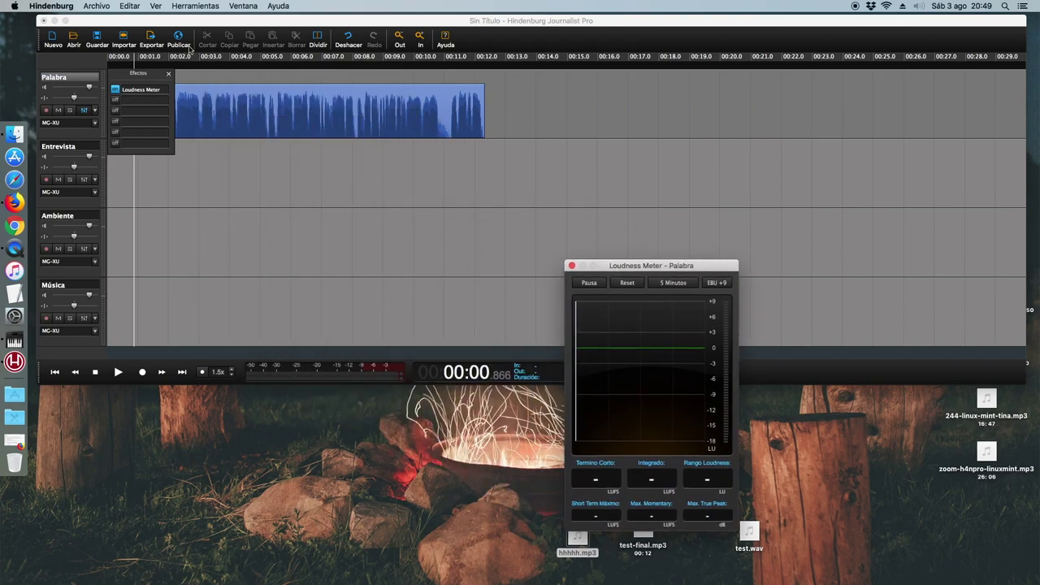
click(166, 76)
Step: Play the exported clip to measure its integrated loudness, stop before its end and return the playhead to about 2.6 seconds
key(space)
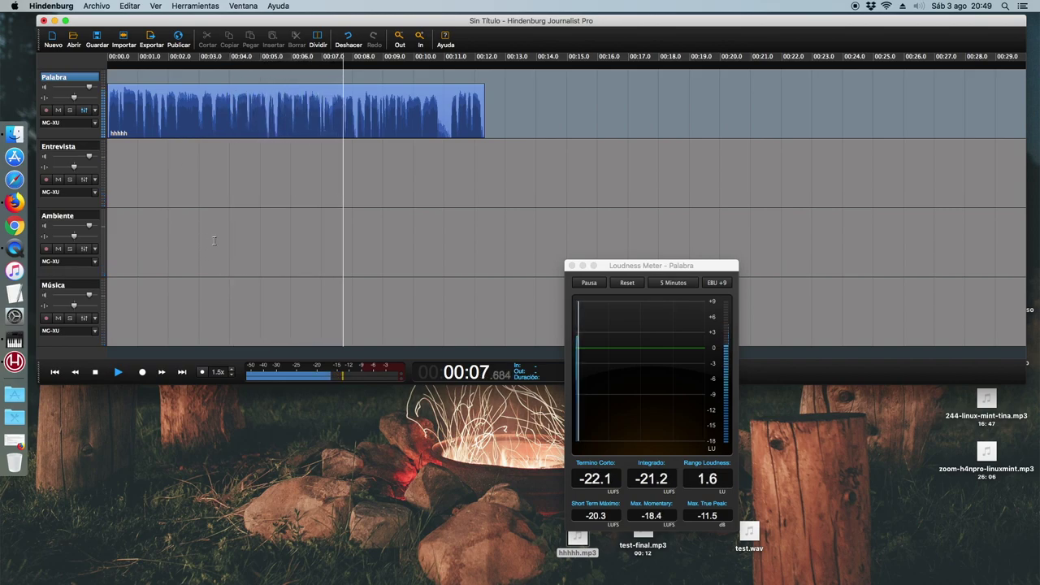
key(space)
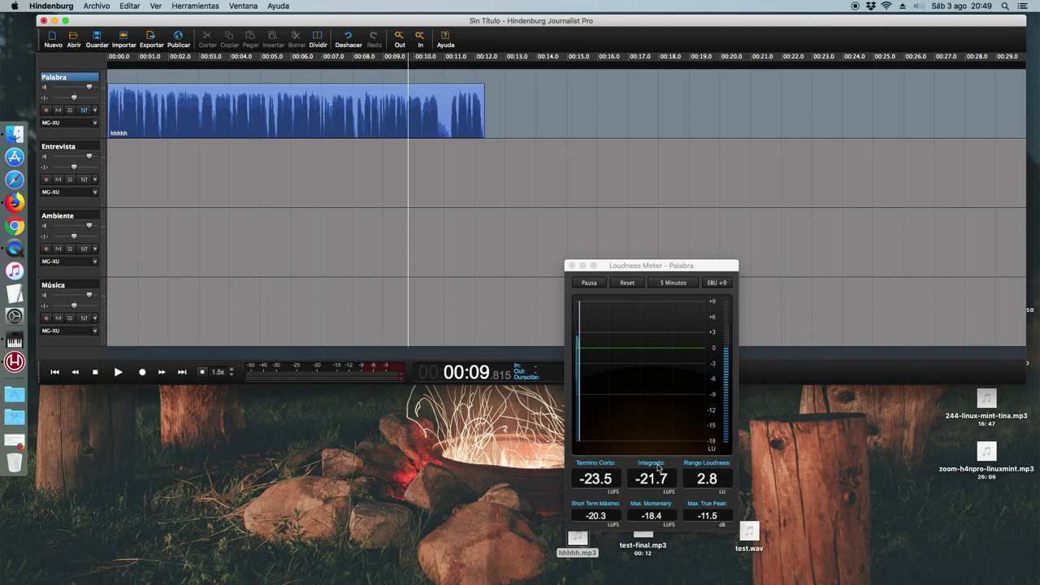
click(188, 57)
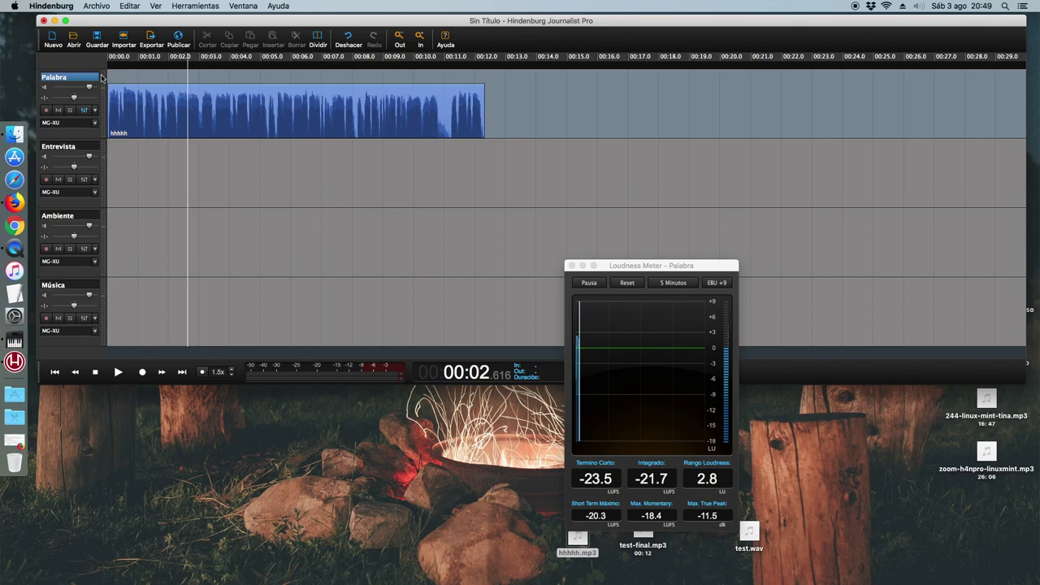
Step: Switch to Firefox, show the Spreaker page of episode 245 and minimize the browser
click(14, 202)
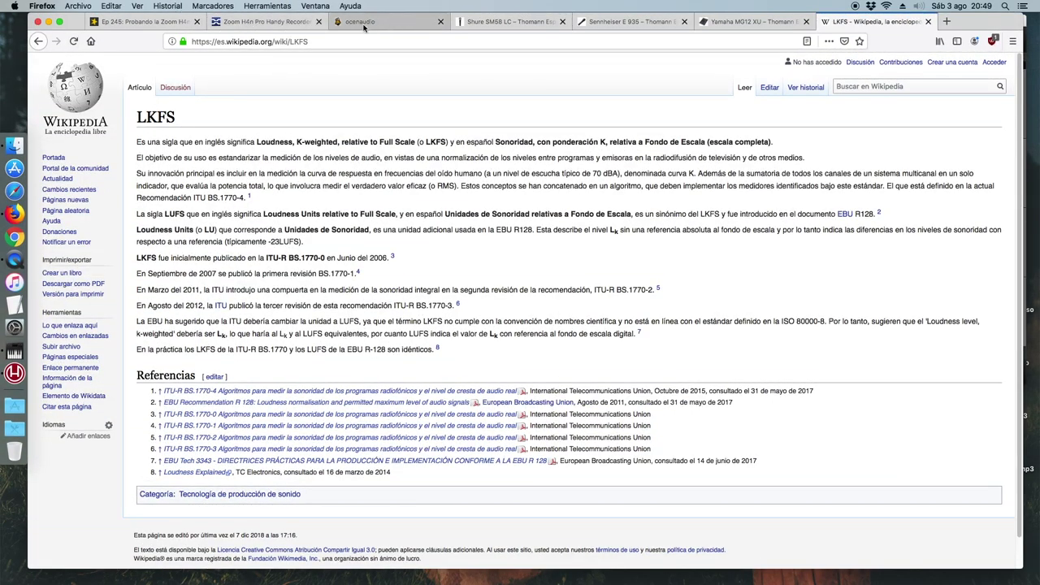
click(348, 25)
click(140, 22)
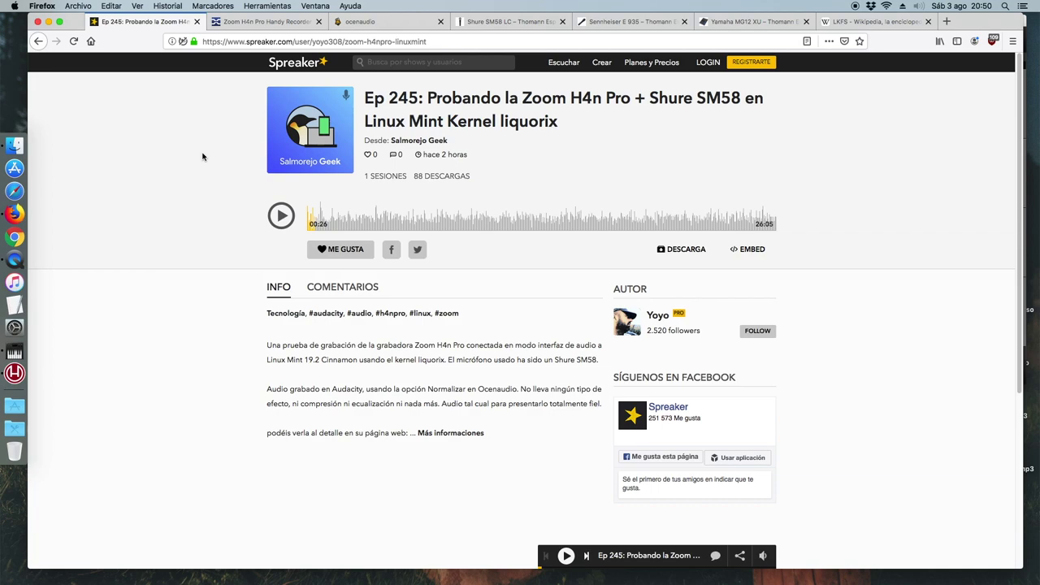
click(49, 22)
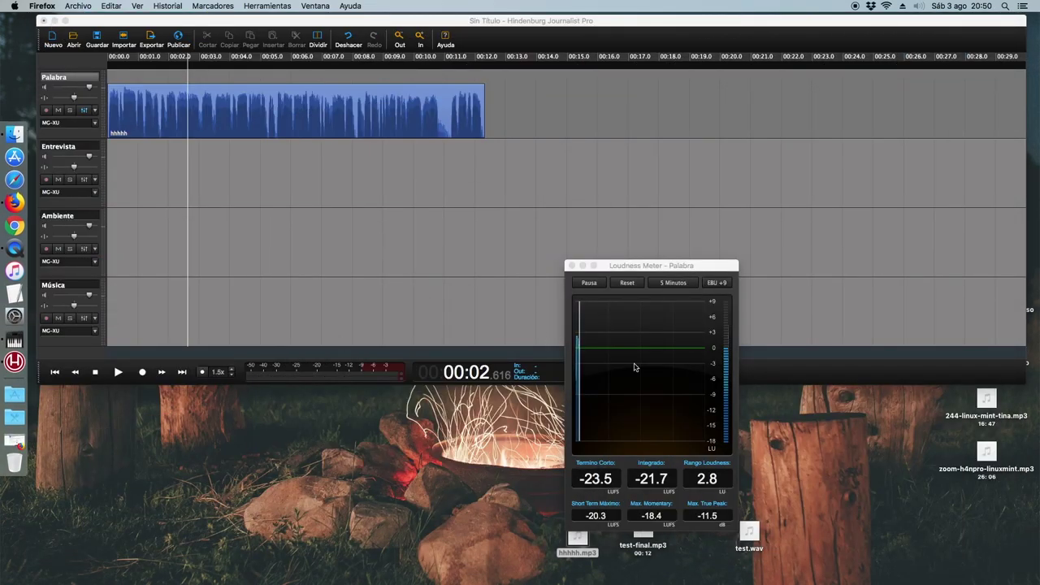
Step: Shift the Loudness Meter window slightly and play a short stretch of the clip from between 4 and 5 seconds
click(672, 273)
drag(671, 273, 688, 269)
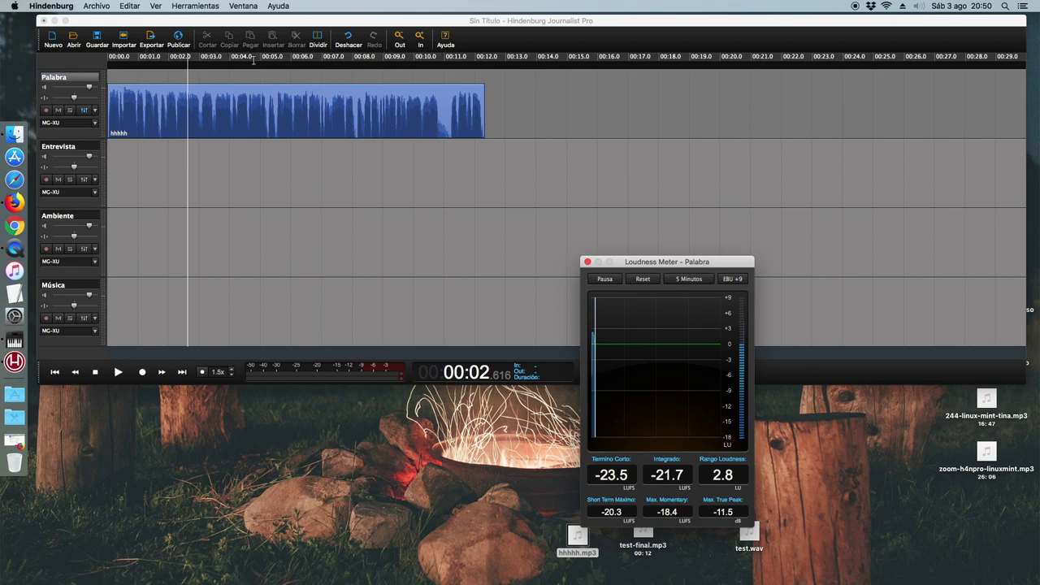
click(253, 60)
key(space)
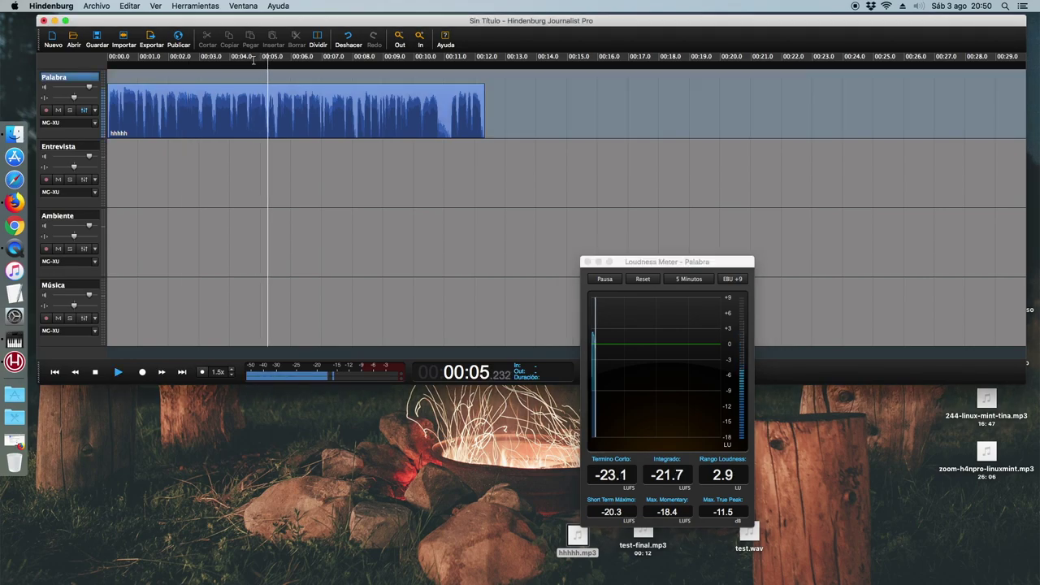
key(space)
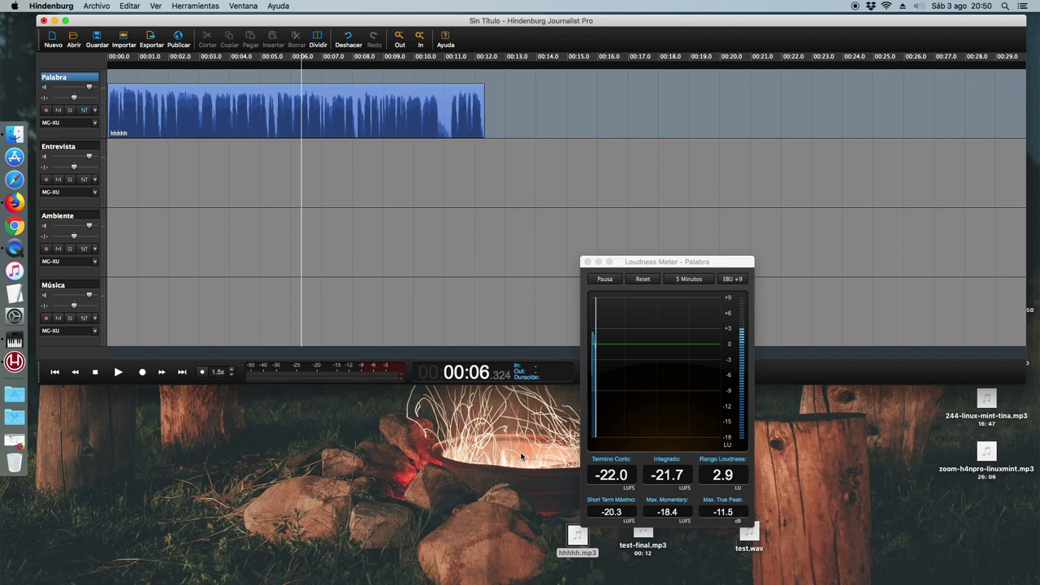
Step: Close the Loudness Meter window, delete the hhhhh clip from the Palabra track and return the playhead near the start
click(650, 262)
drag(649, 262, 421, 197)
click(359, 196)
click(372, 122)
key(Delete)
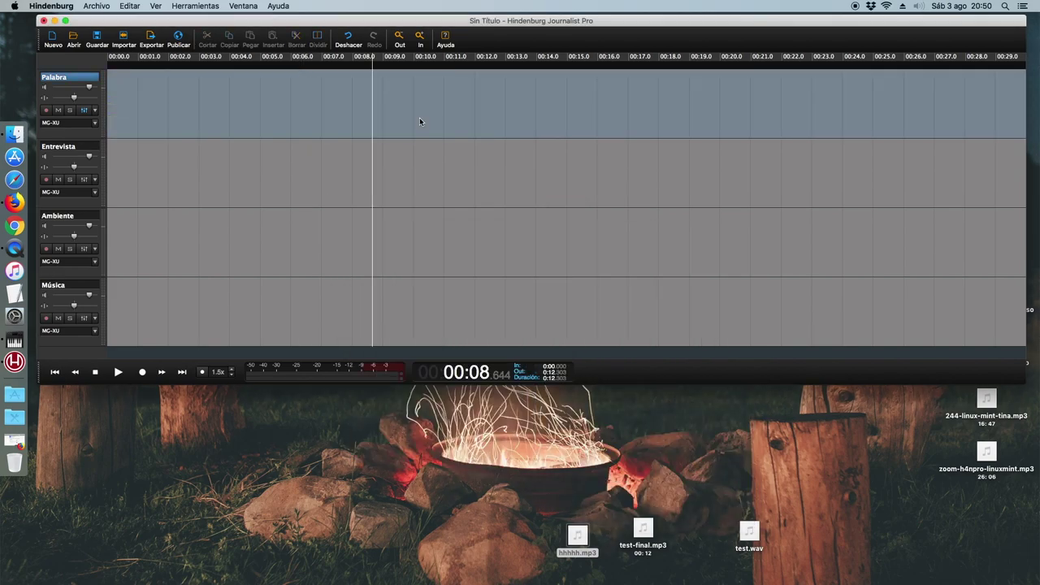
click(118, 56)
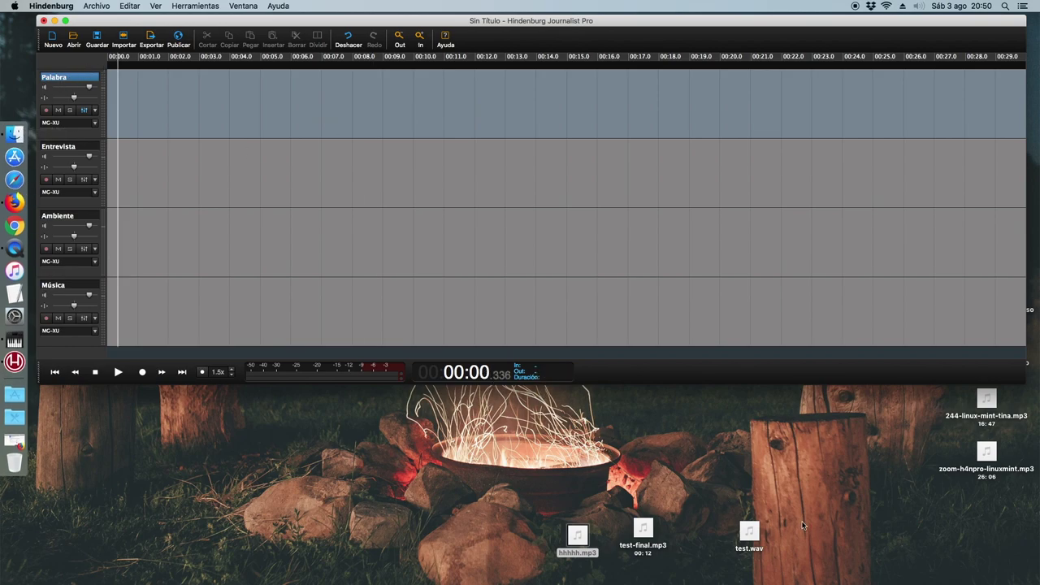
Step: Minimize Hindenburg and move 244-linux-mint-tina.mp3 below zoom-h4npro-linuxmint.mp3 on the desktop
click(55, 21)
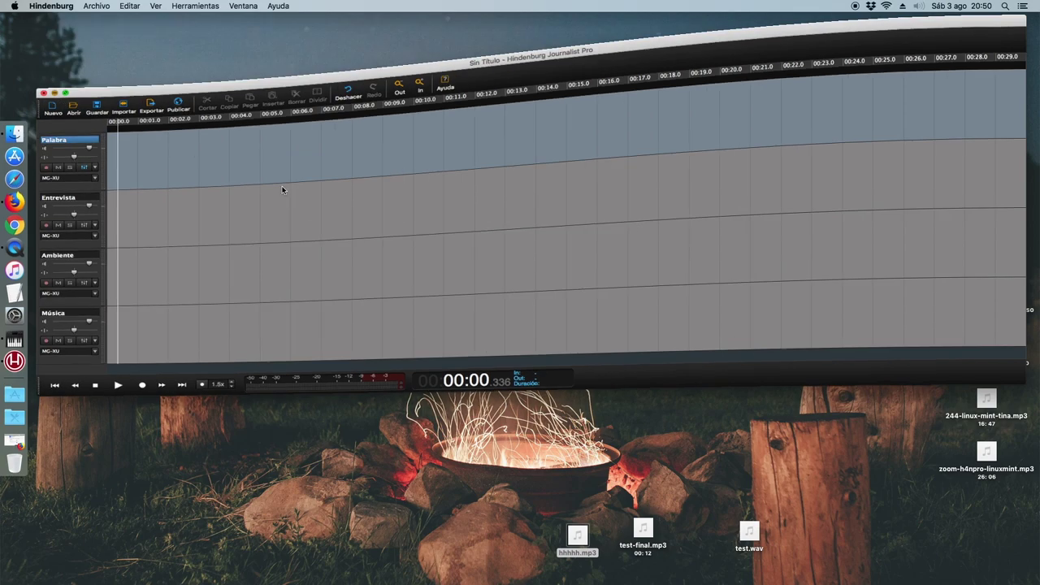
click(870, 256)
drag(1000, 407, 1007, 543)
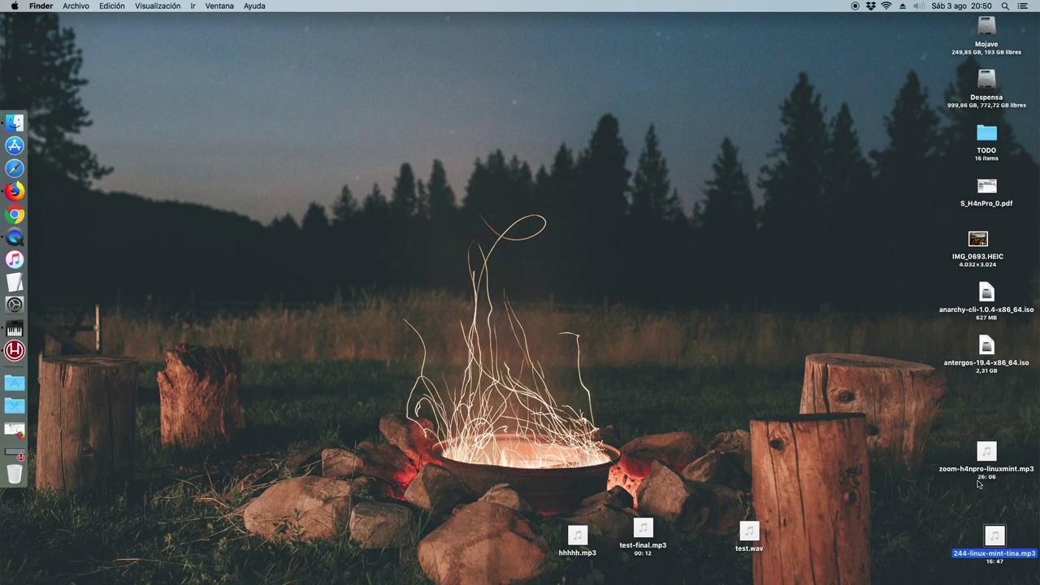
mouse_move(1003, 539)
mouse_down()
mouse_move(961, 523)
mouse_move(1005, 538)
mouse_up()
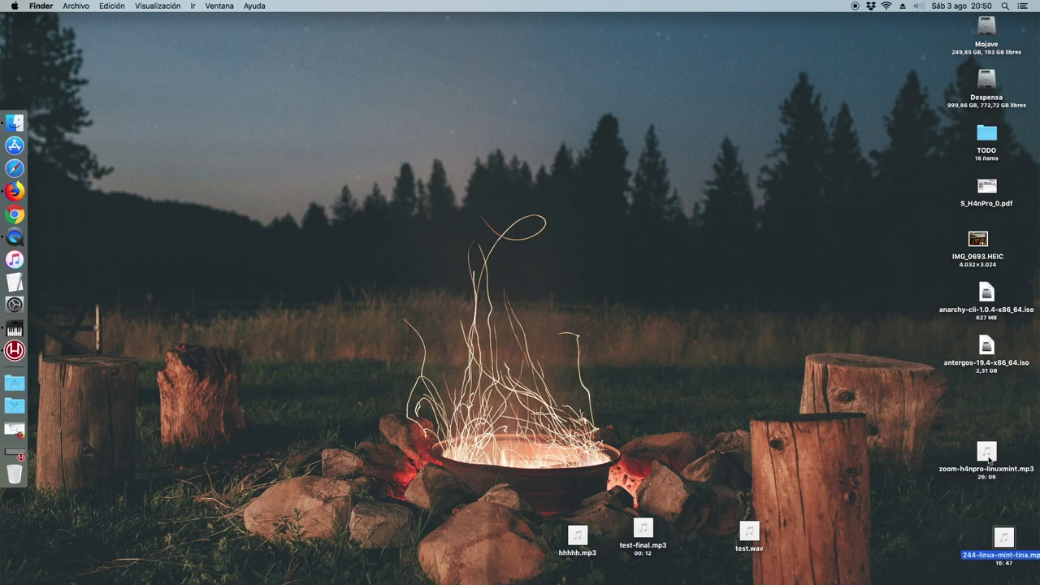
Step: Restore Hindenburg, add zoom-h4npro-linuxmint.mp3 to the Palabra track and align the clip with the start of the timeline
click(987, 454)
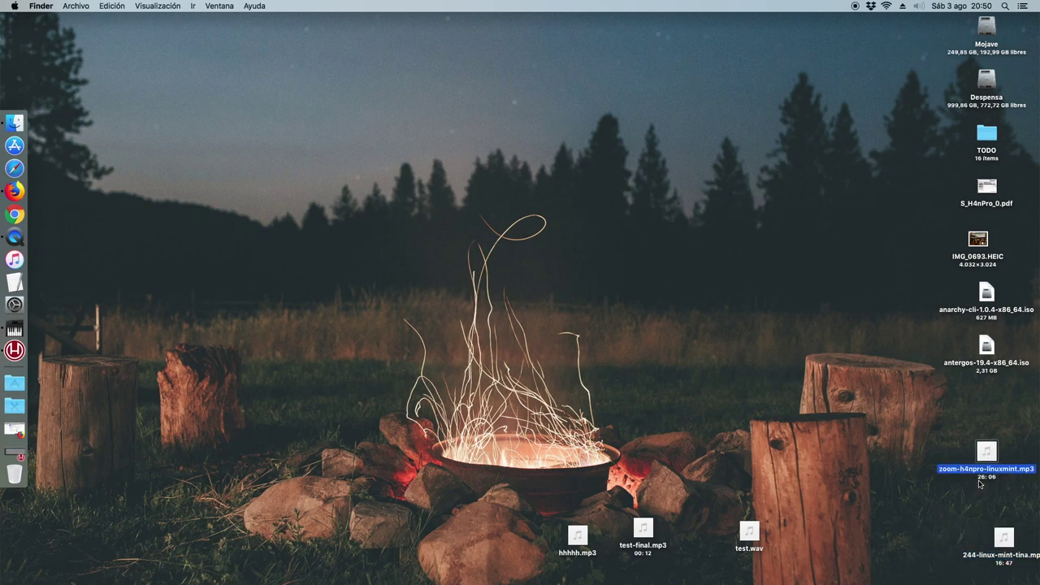
click(8, 453)
drag(985, 452, 134, 98)
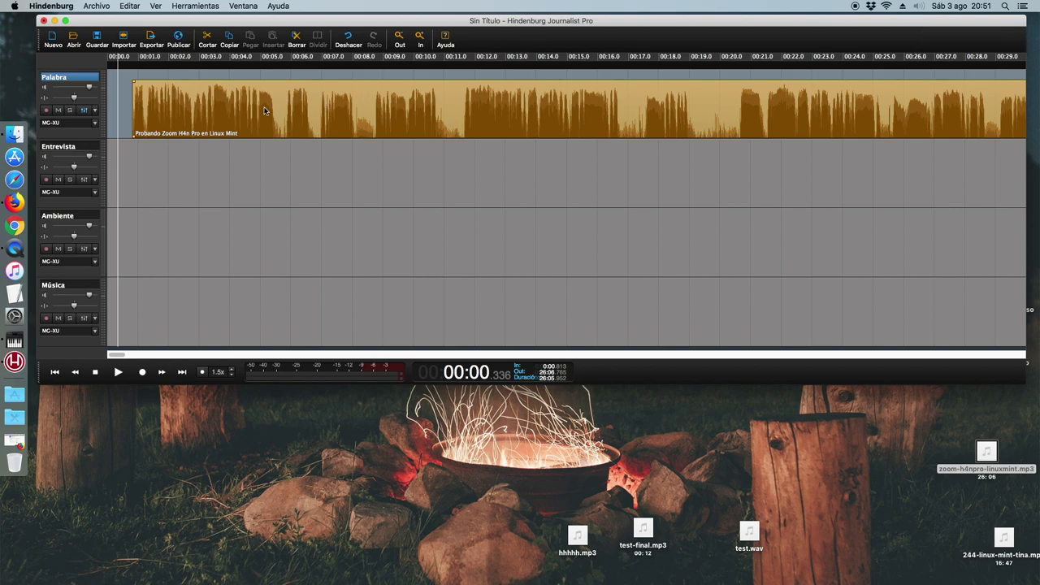
drag(265, 106, 251, 105)
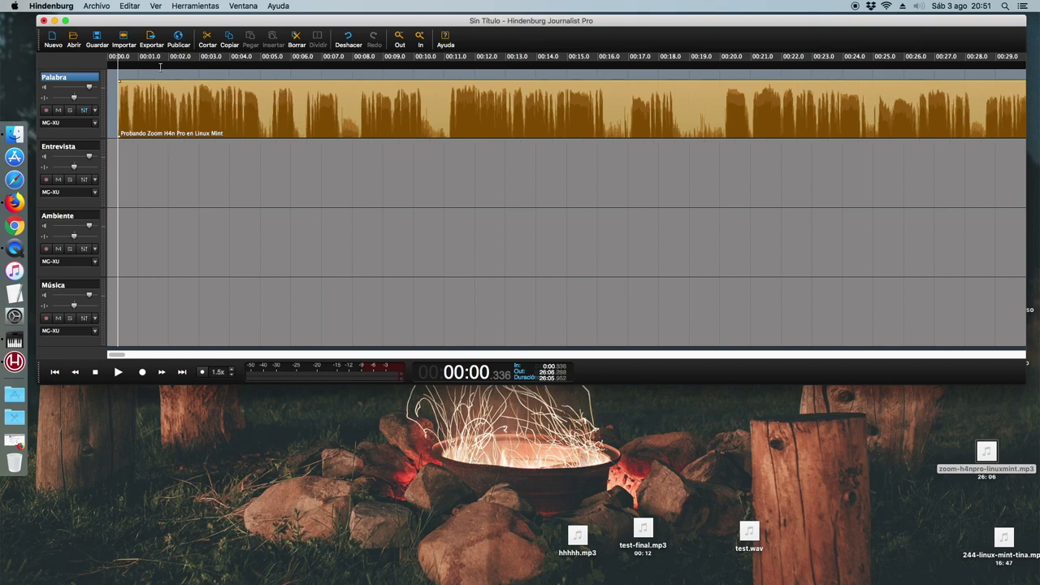
click(178, 64)
drag(165, 91, 147, 87)
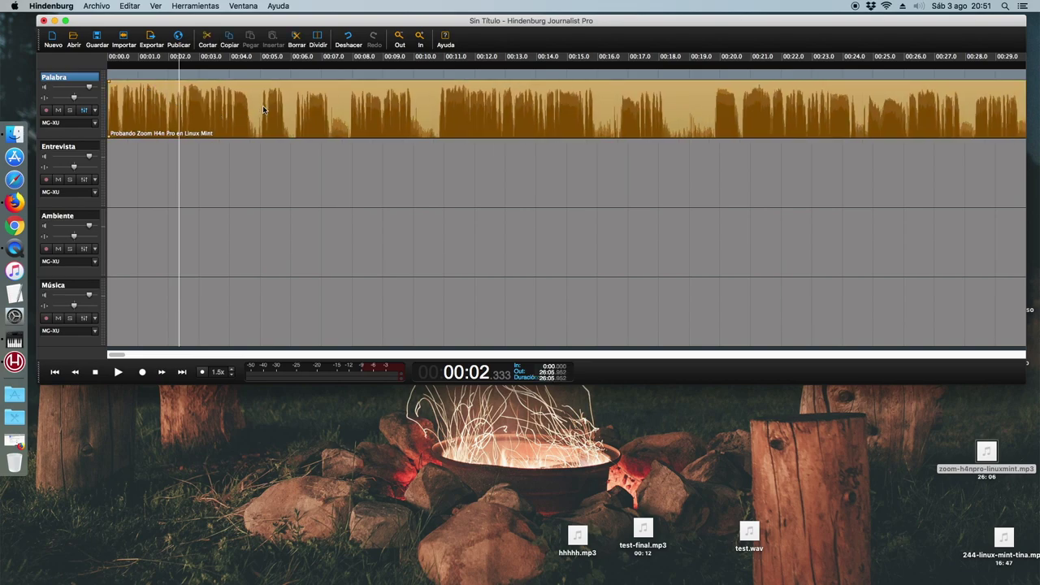
Step: Deselect the clip, play it from about 2.7 to 6 seconds and shift the Hindenburg window slightly
click(231, 211)
click(191, 56)
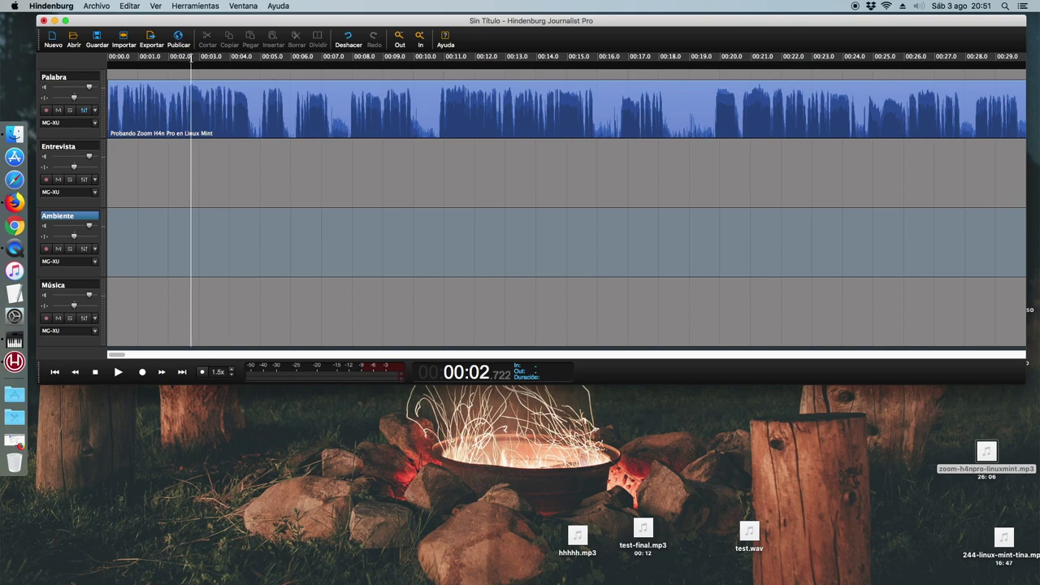
key(space)
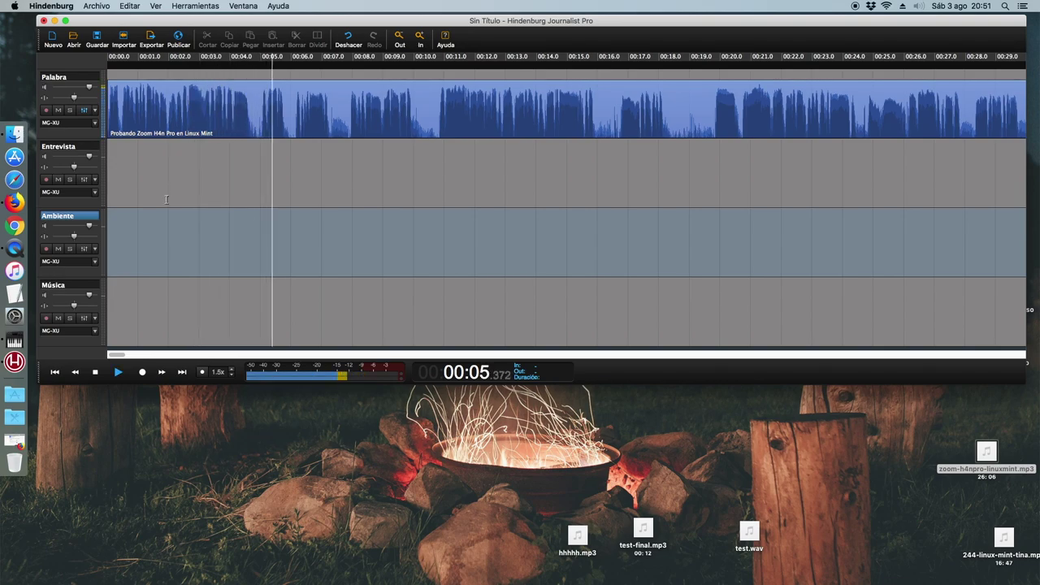
click(122, 36)
mouse_move(125, 24)
mouse_down()
mouse_move(207, 26)
mouse_move(138, 26)
mouse_up()
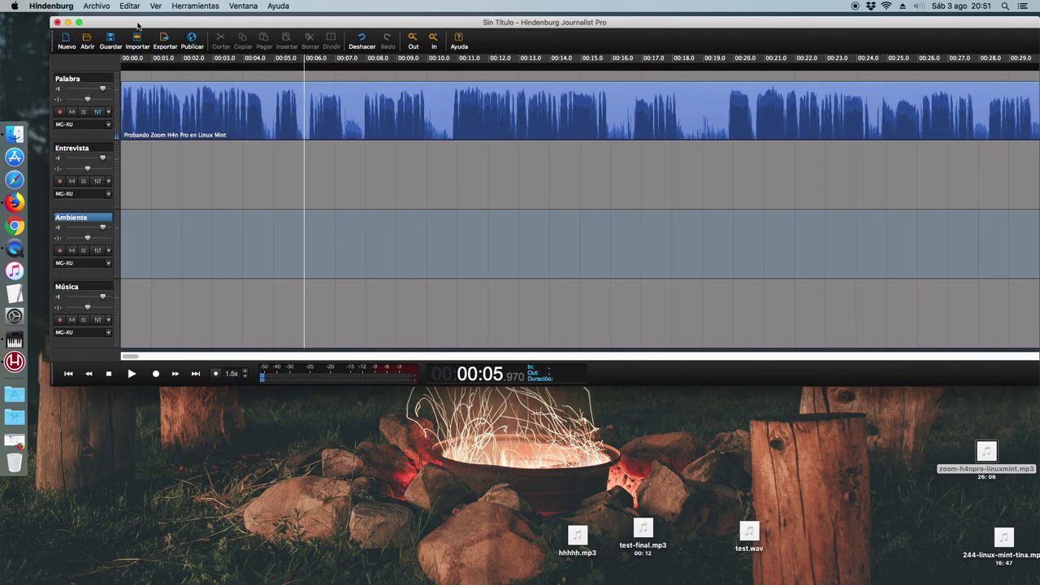
Step: Open the Palabra track's Loudness Meter, move it below the clip and close the effects list
click(98, 111)
click(147, 95)
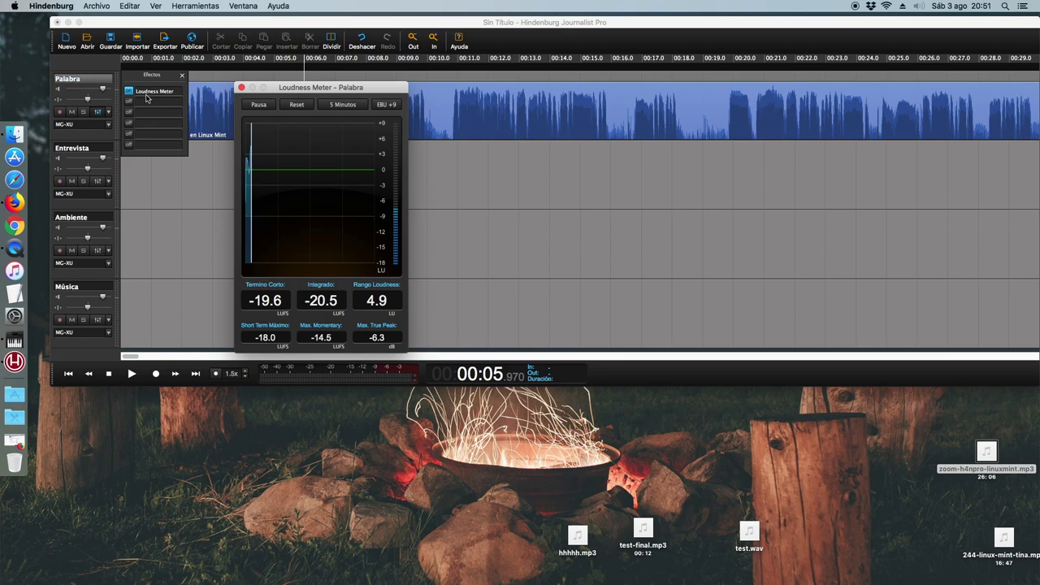
drag(287, 89, 397, 207)
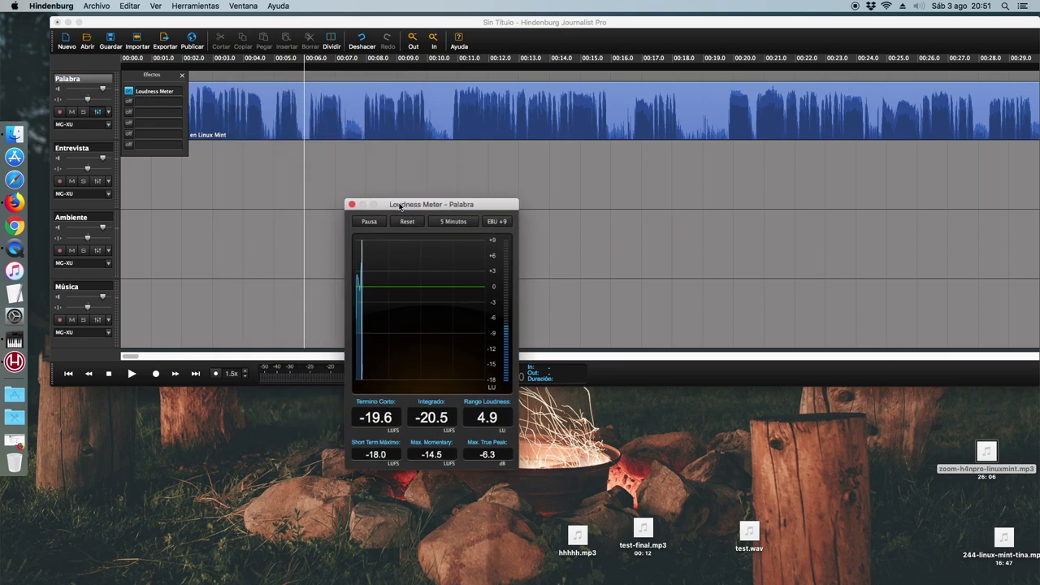
click(183, 75)
Step: Measure the clip's loudness by playing short stretches from about 6 to 22.7 seconds, repositioning the Loudness Meter window below the Palabra track
key(space)
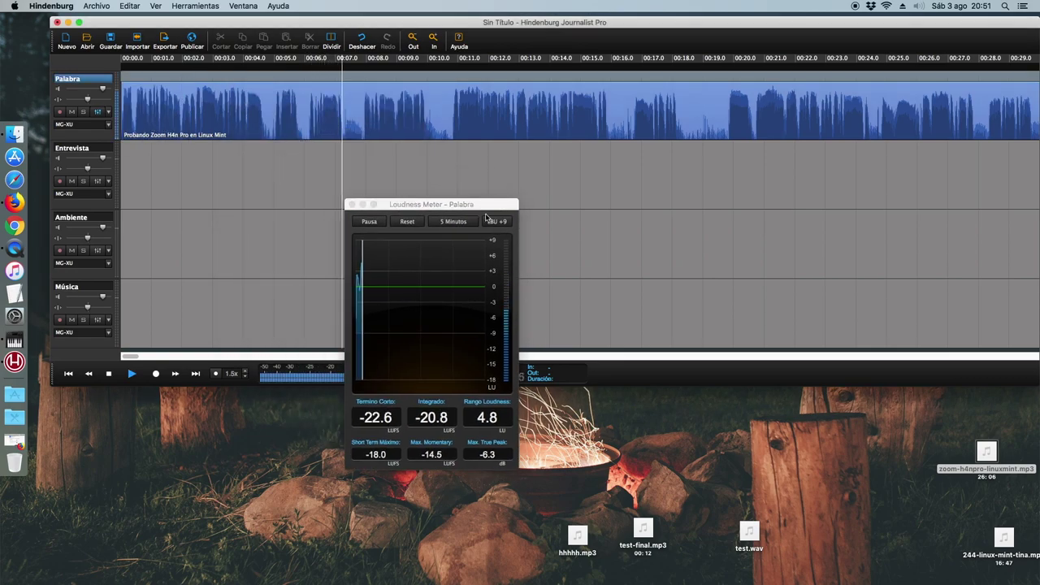
drag(458, 206, 696, 271)
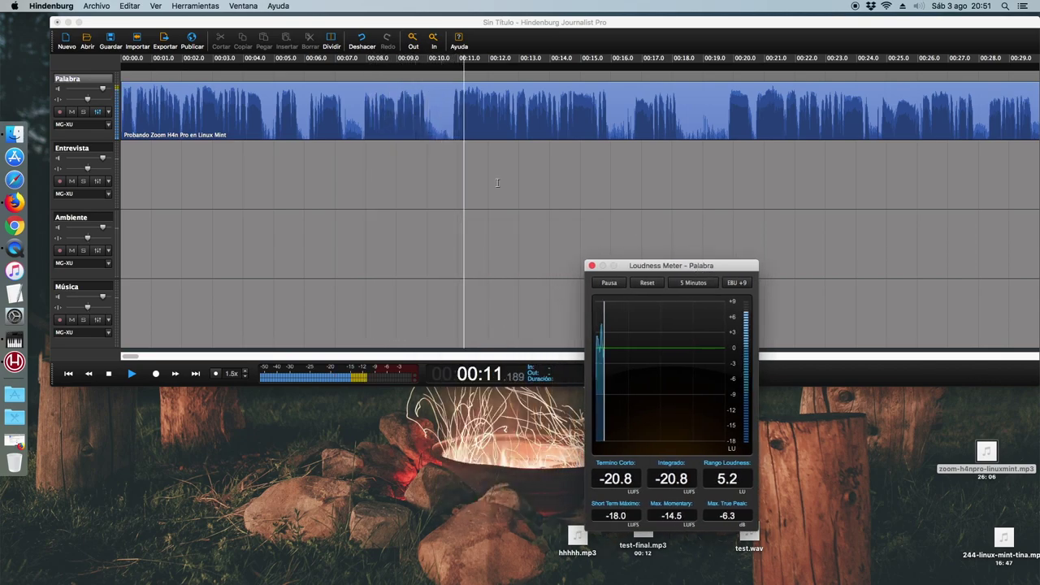
key(space)
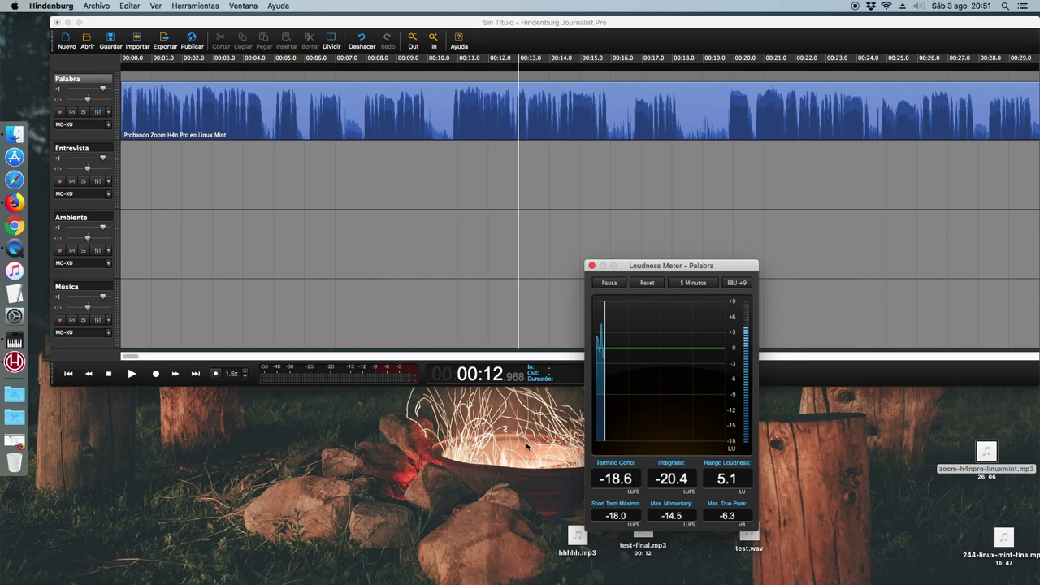
drag(656, 265, 689, 267)
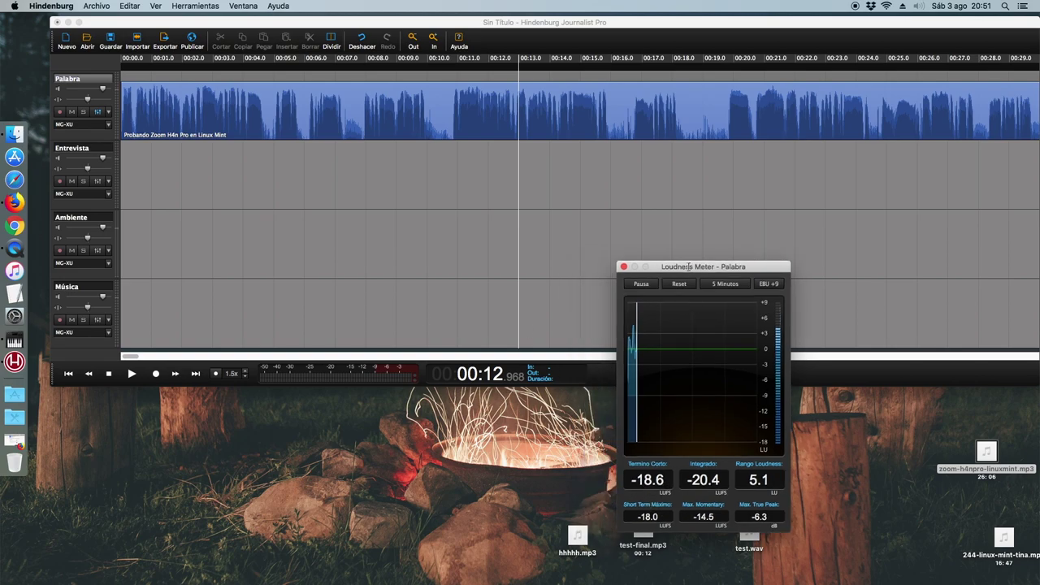
key(space)
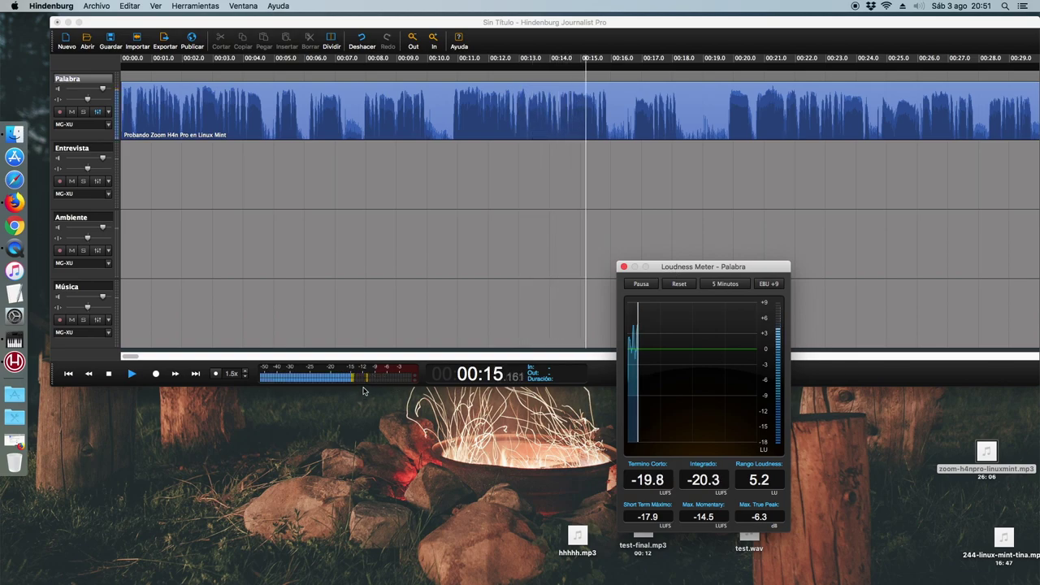
key(space)
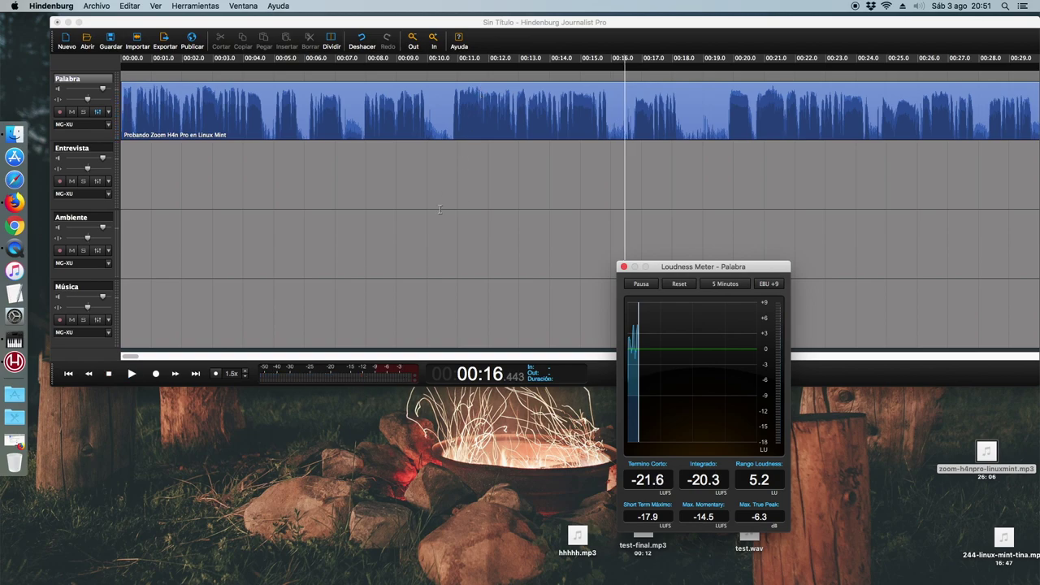
key(space)
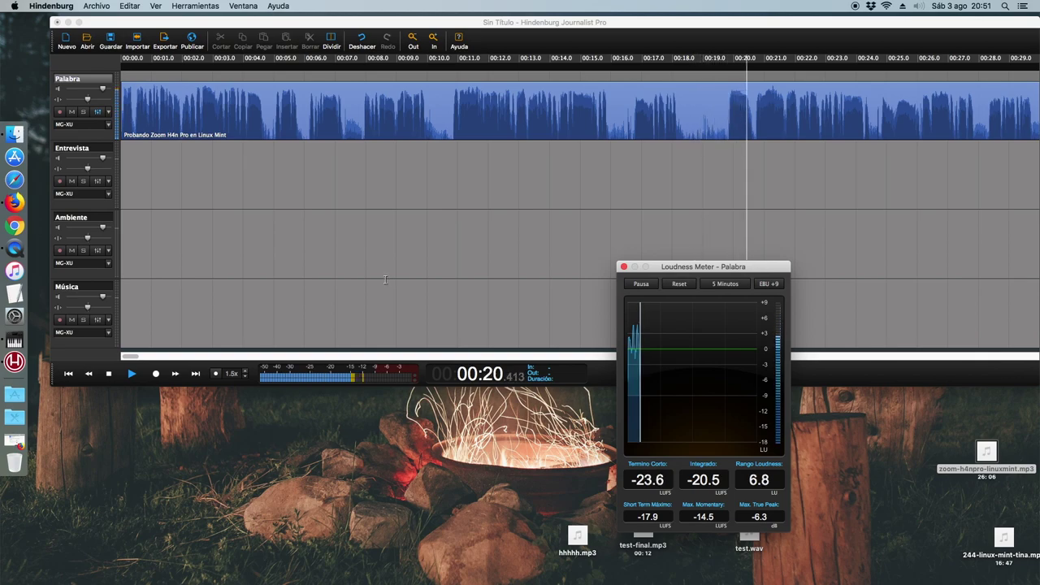
key(space)
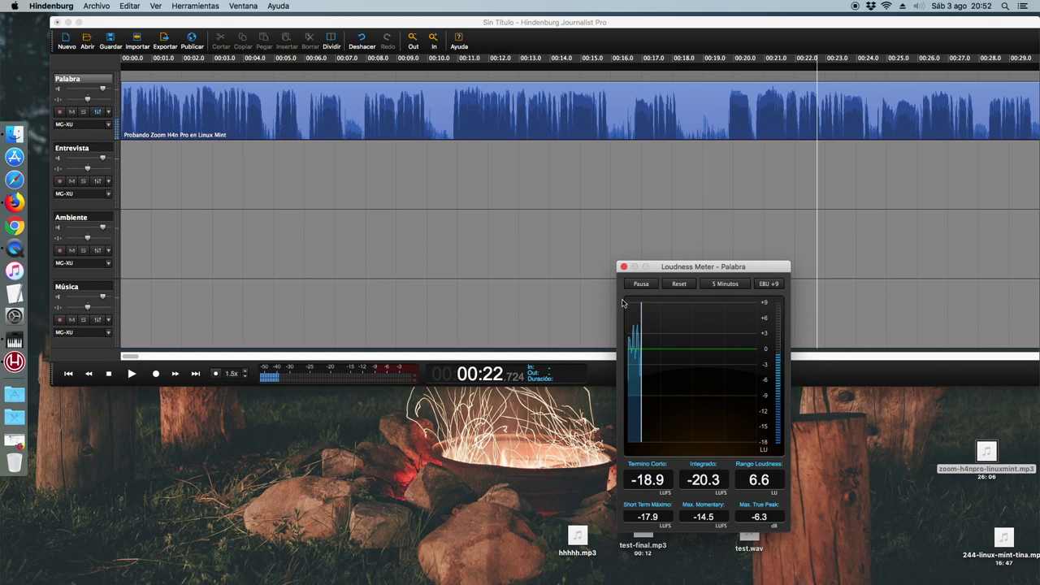
drag(692, 267, 374, 265)
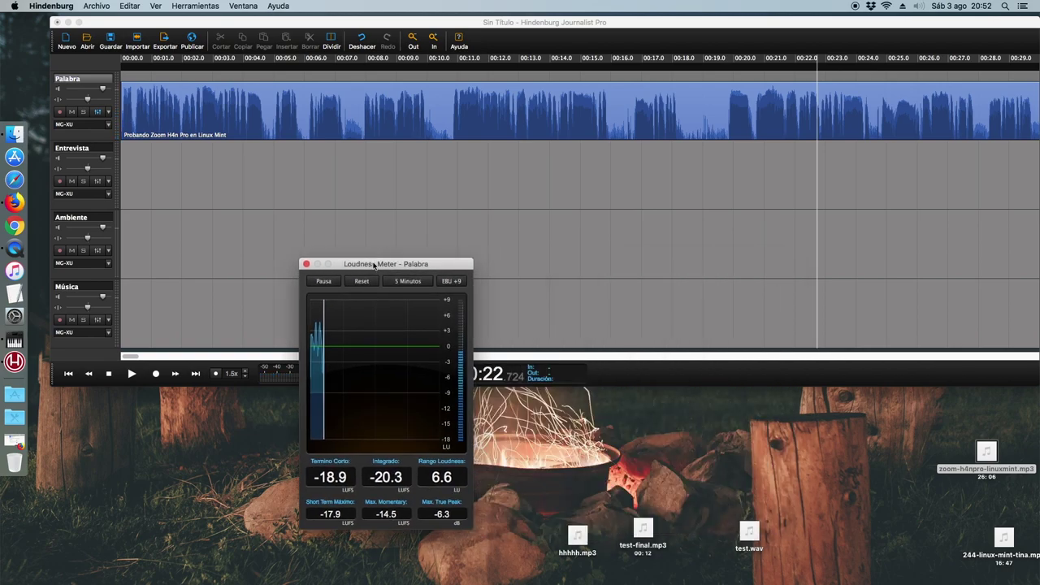
drag(374, 264, 390, 250)
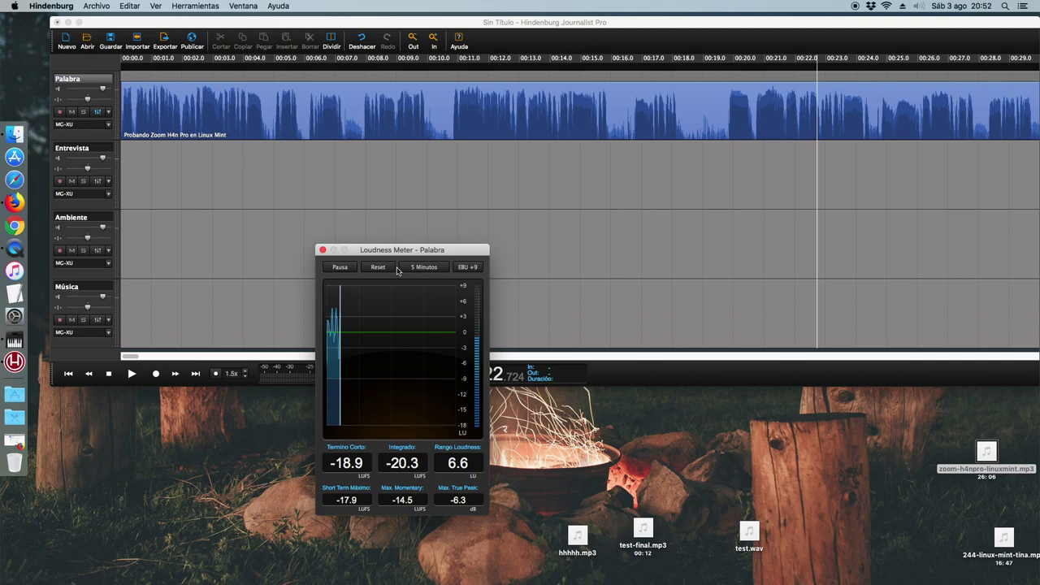
drag(408, 252, 548, 330)
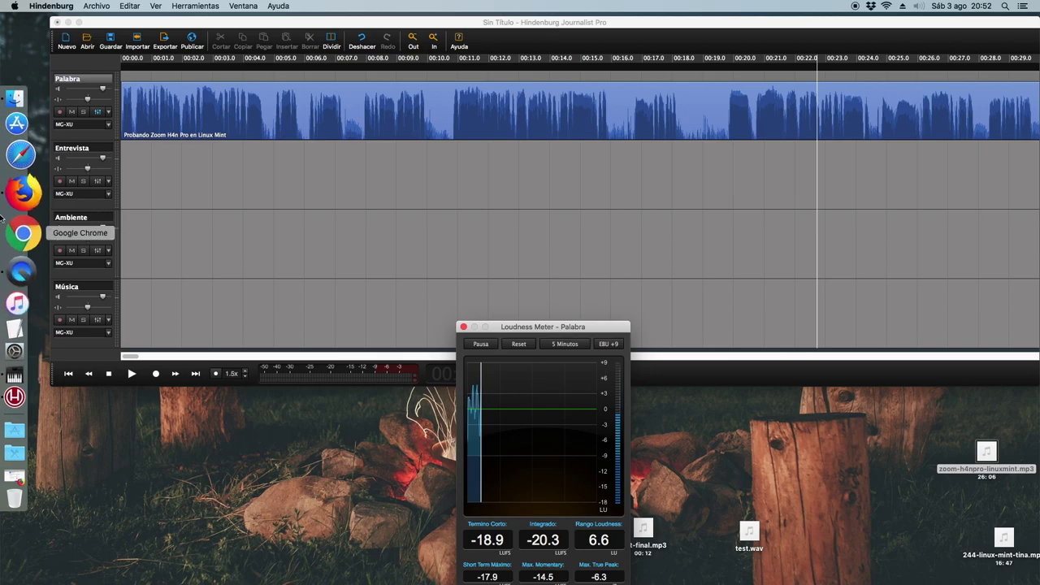
Step: Switch to Firefox, show the Spreaker page of episode 245 and the ocenaudio download page, and minimize the browser
click(22, 192)
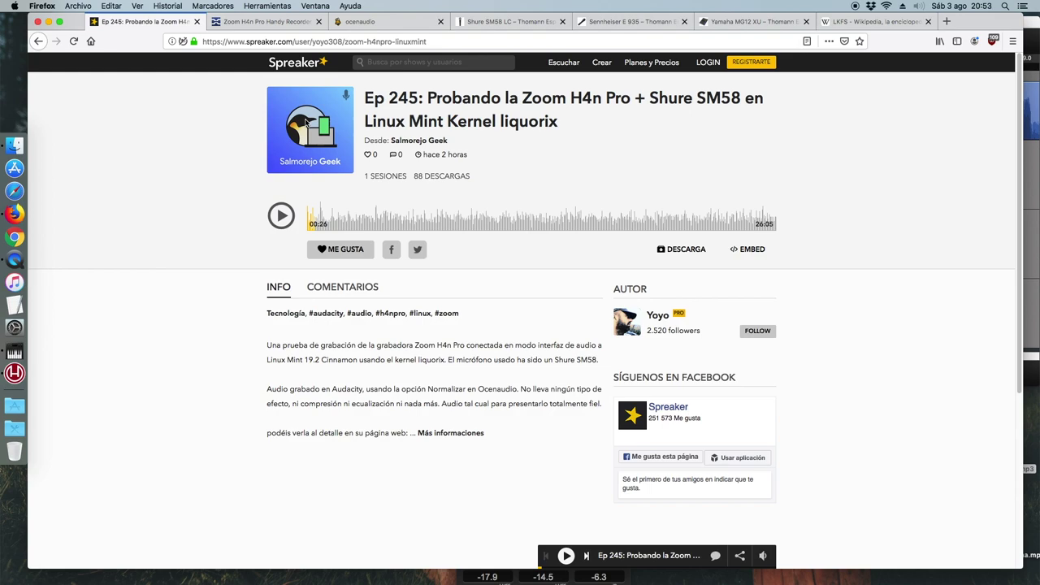
click(354, 22)
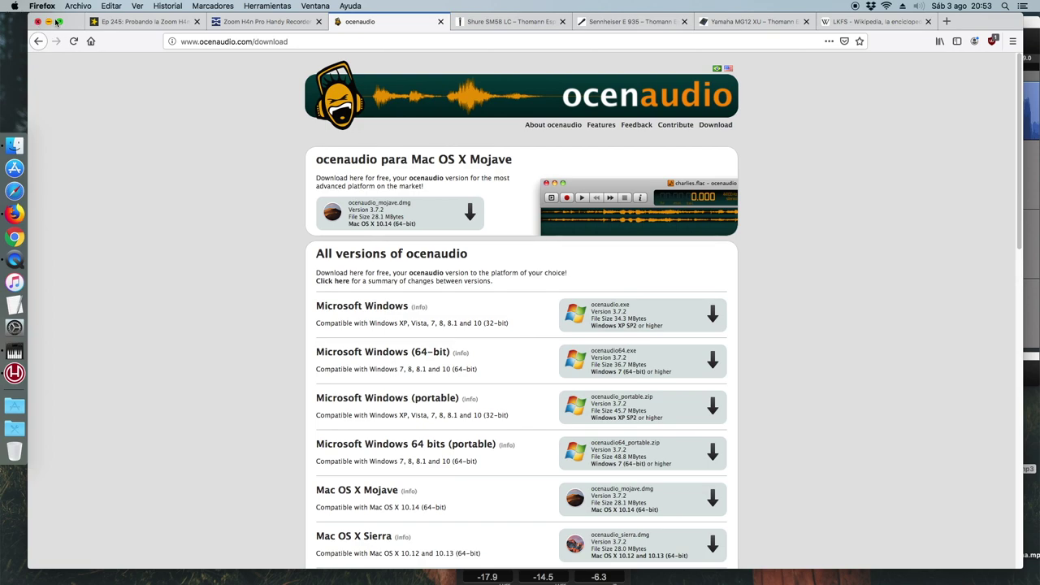
click(49, 22)
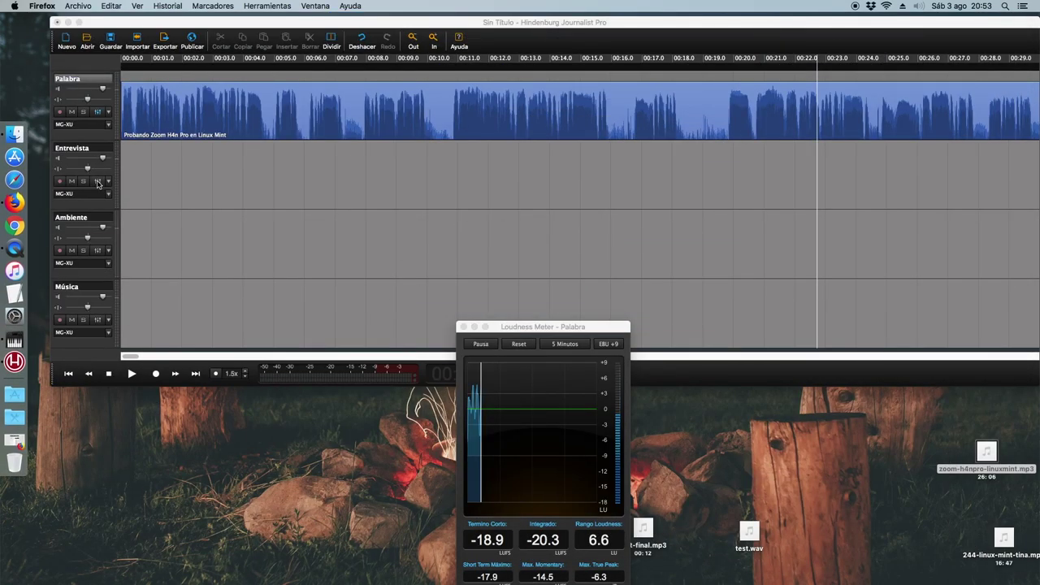
Step: Close the Loudness Meter window and quit Firefox
click(464, 327)
click(43, 5)
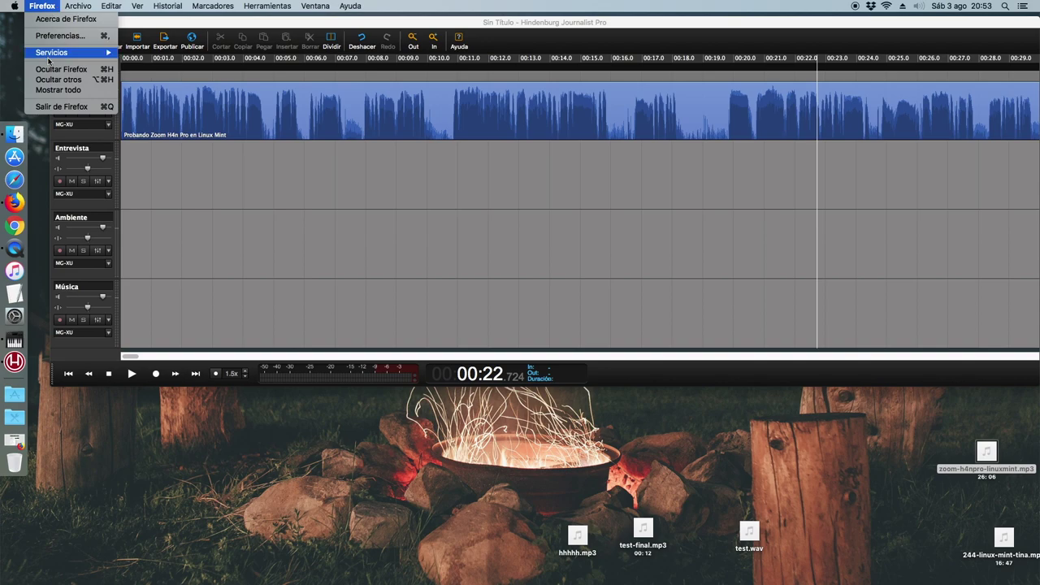
click(49, 107)
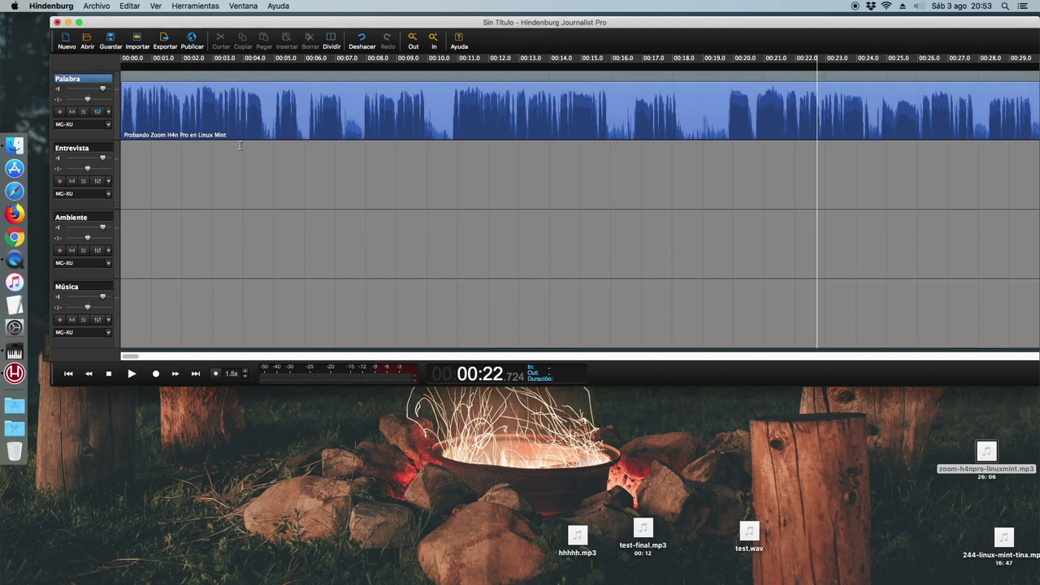
Step: Quit Hindenburg without saving the changes to the Sin Título session
click(52, 6)
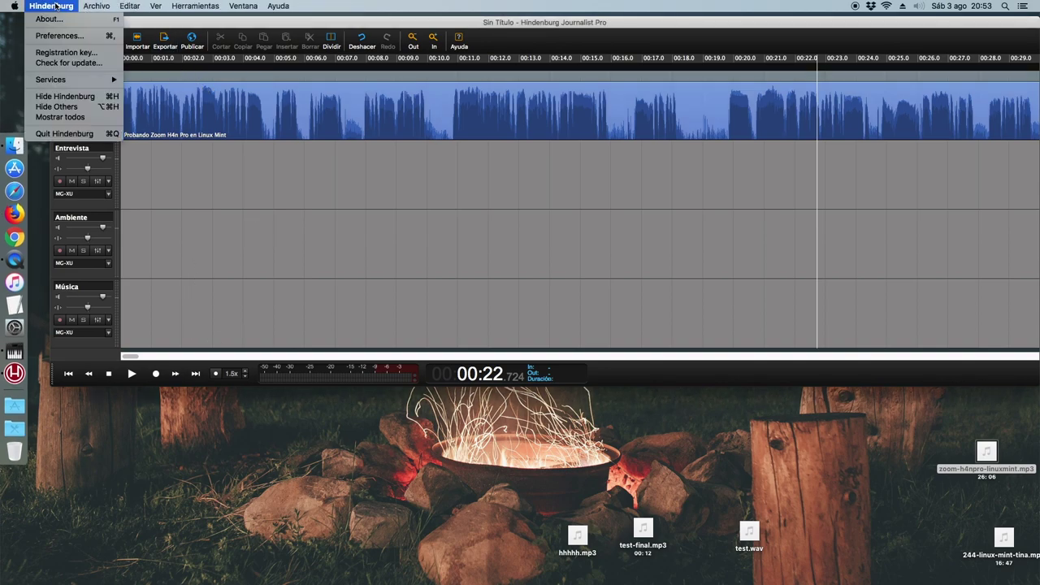
click(70, 134)
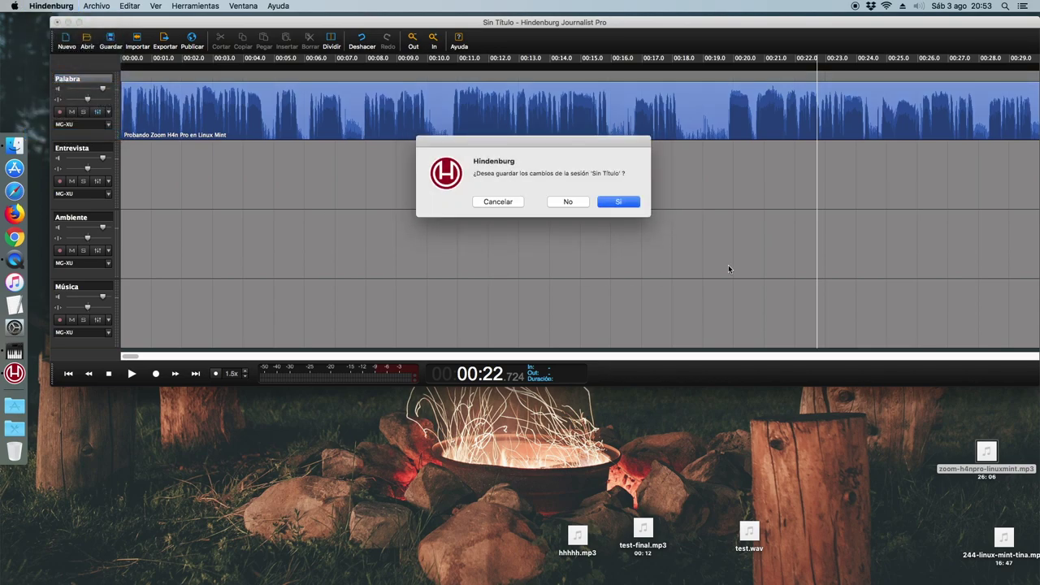
click(565, 203)
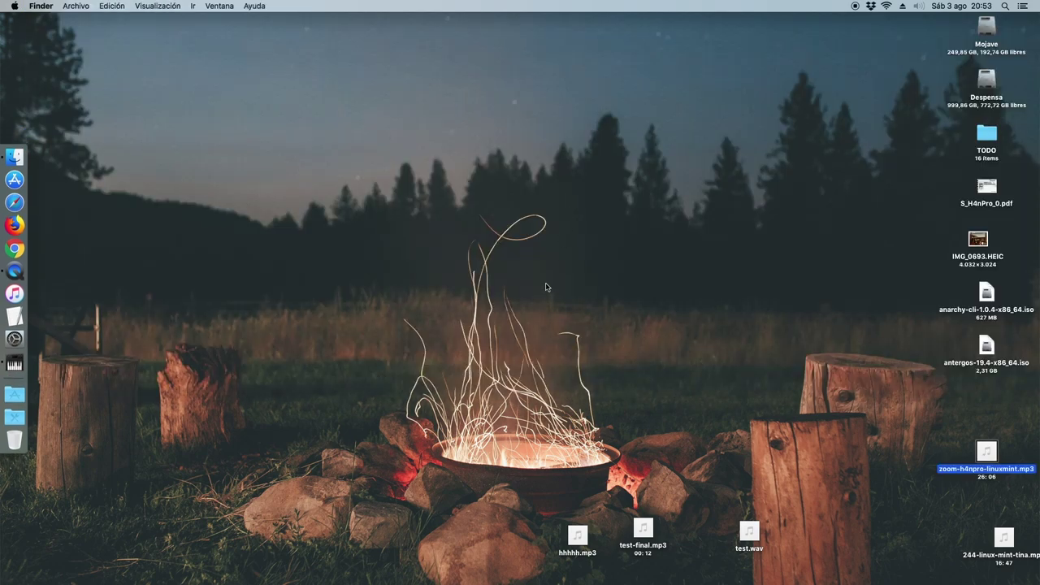